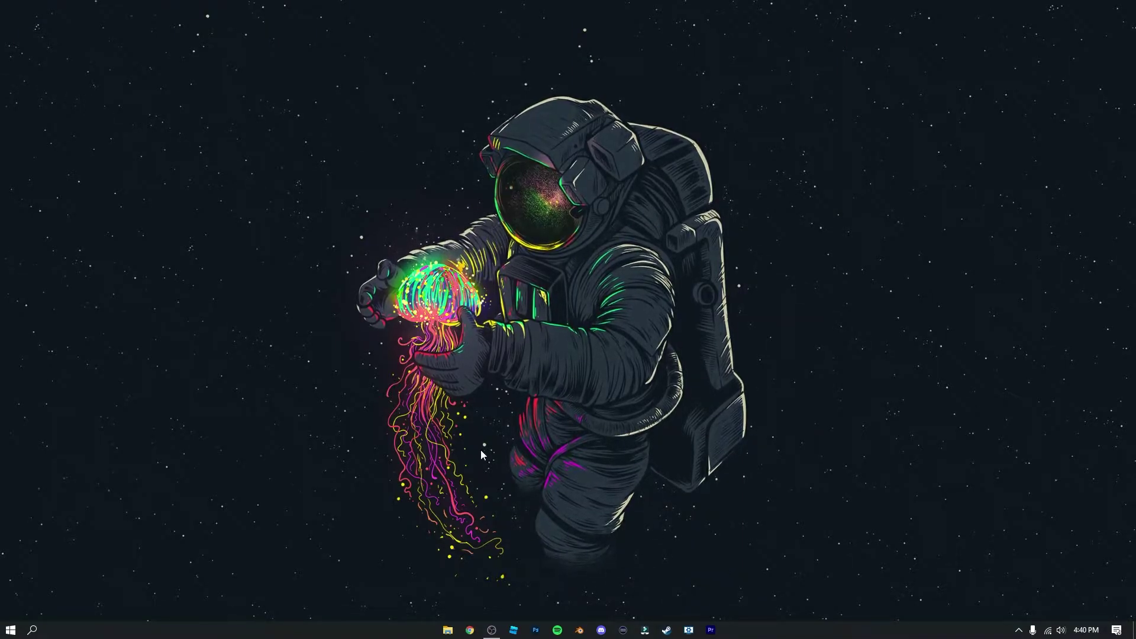
# Load blender.org in Chrome, scroll through the homepage, then close the browser
pyautogui.click(470, 631)
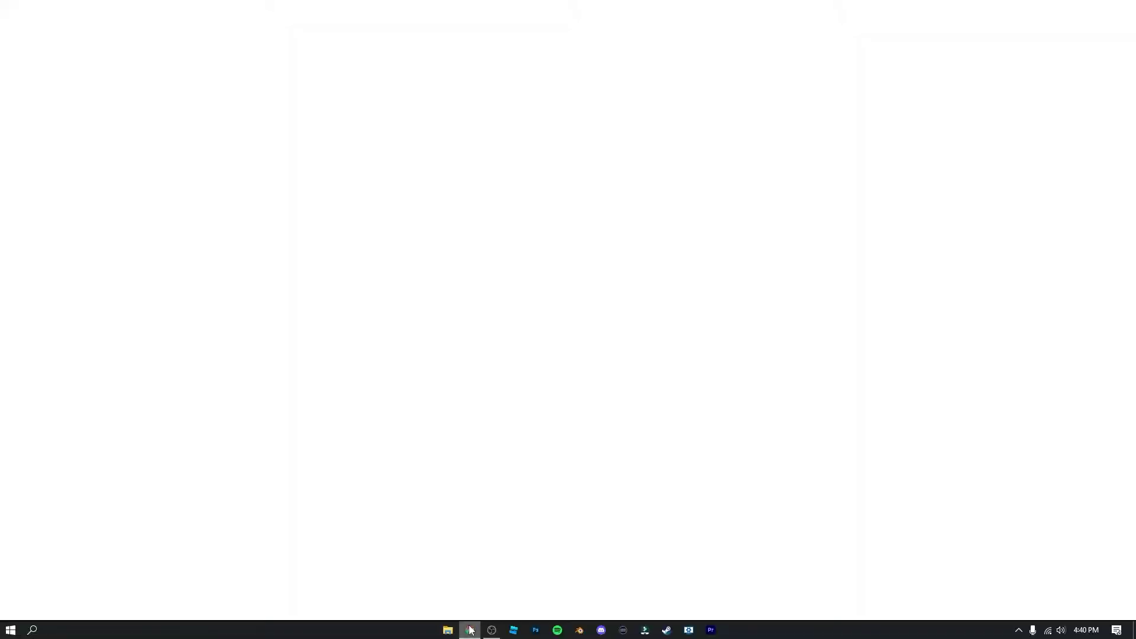
pyautogui.write('blend')
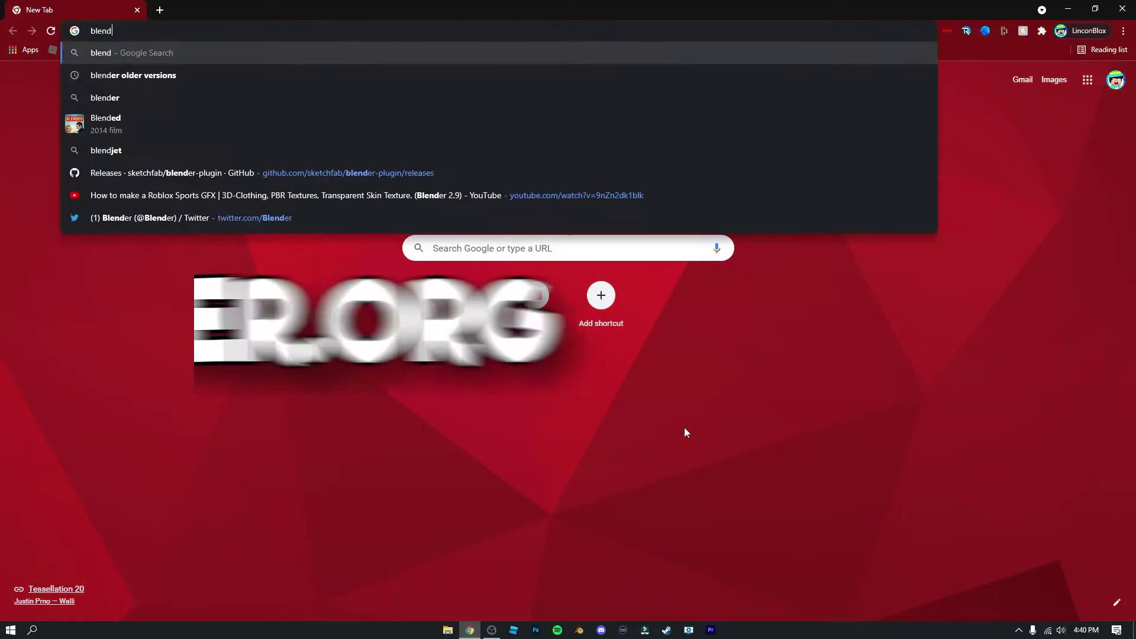
pyautogui.write('er.org')
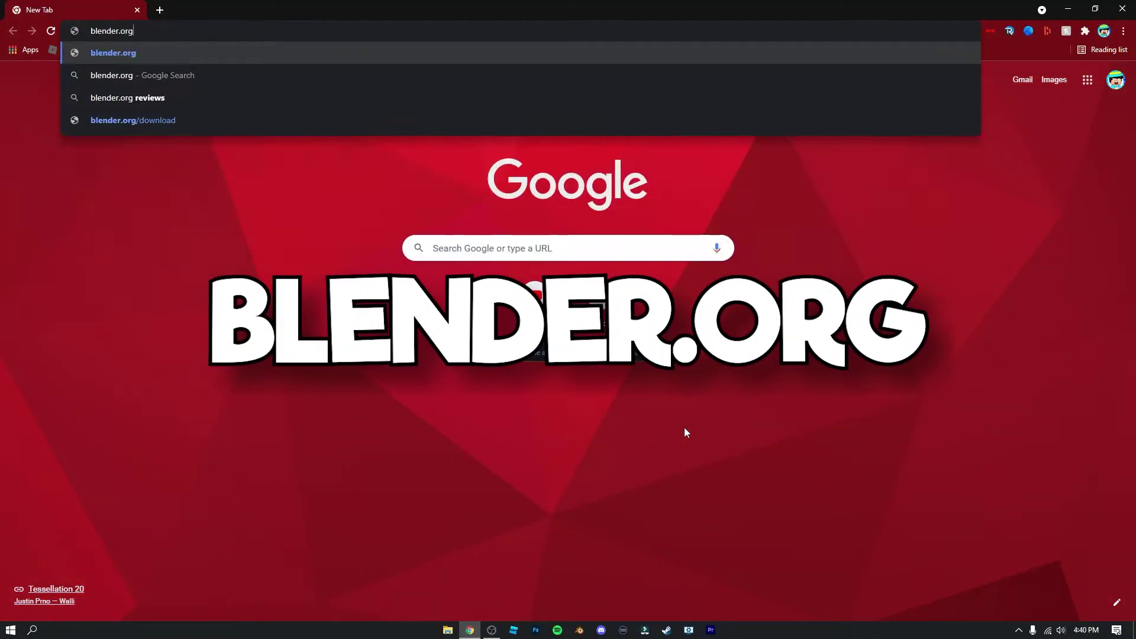
pyautogui.press('Return')
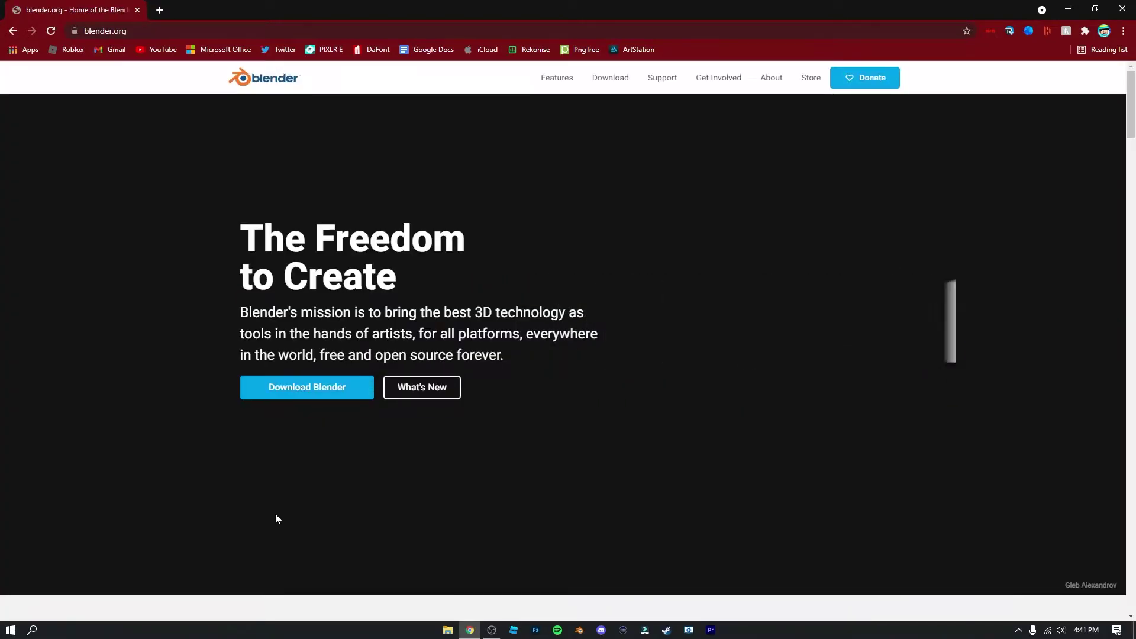
pyautogui.scroll(-1, 615, 430)
pyautogui.scroll(-9, 615, 429)
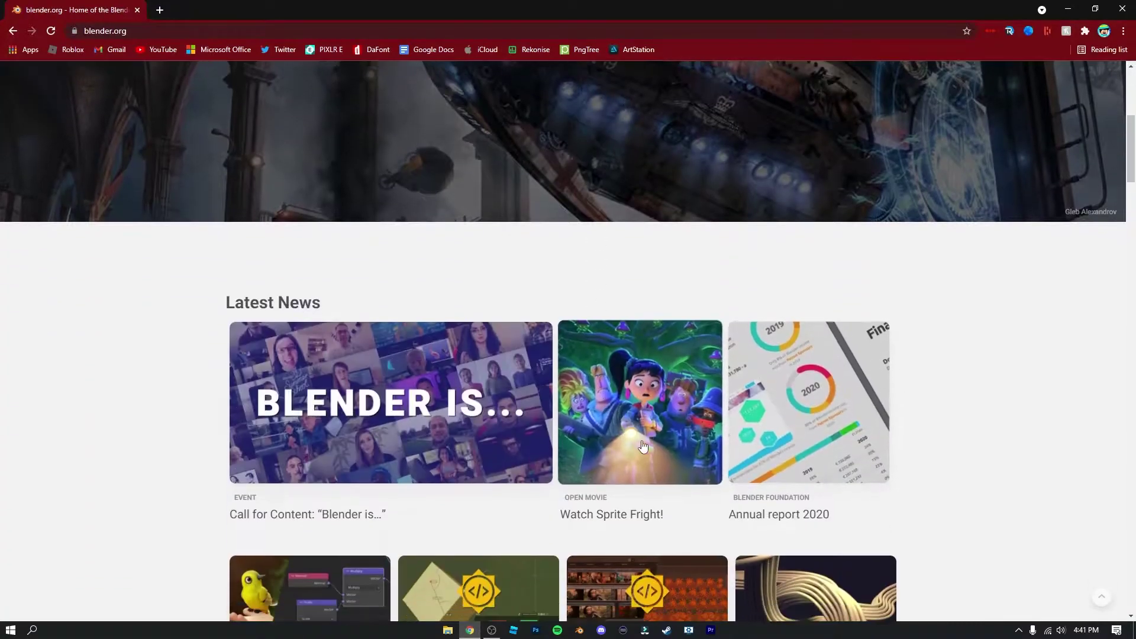
pyautogui.scroll(10, 334, 428)
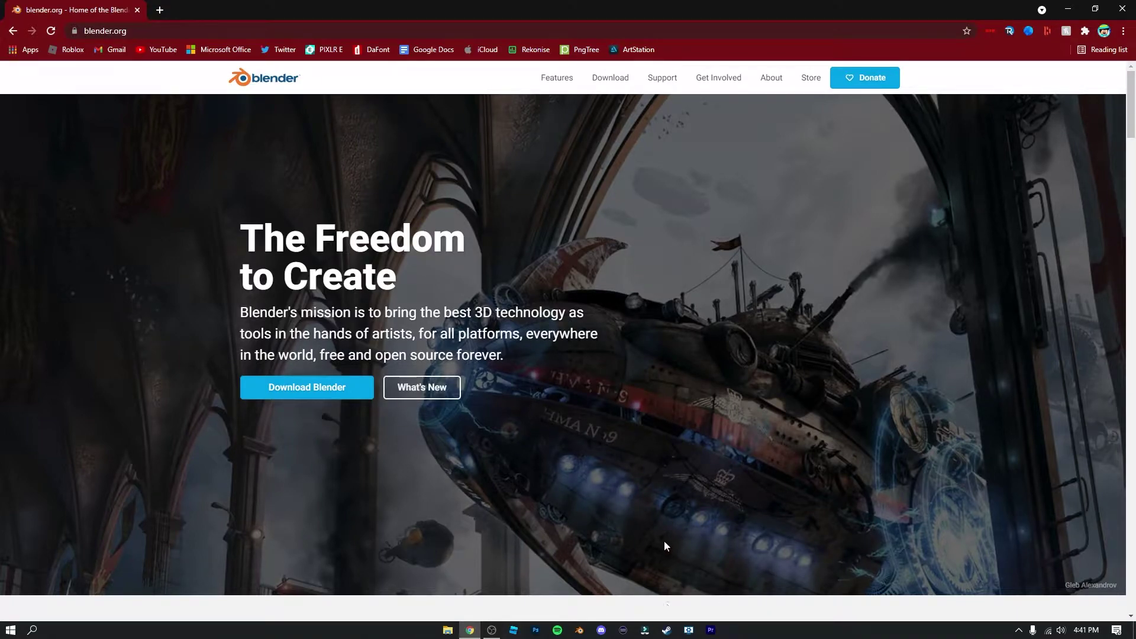
pyautogui.click(1122, 8)
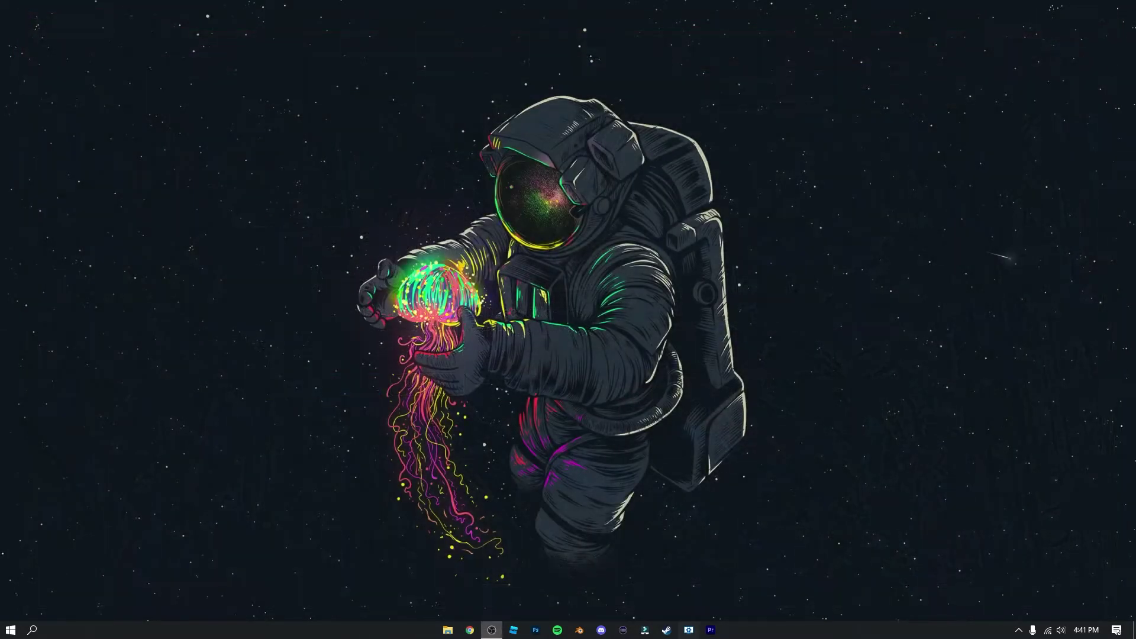
# Launch Blender 2.93.1, dismiss the splash screen, and orbit around the default cube
pyautogui.click(579, 630)
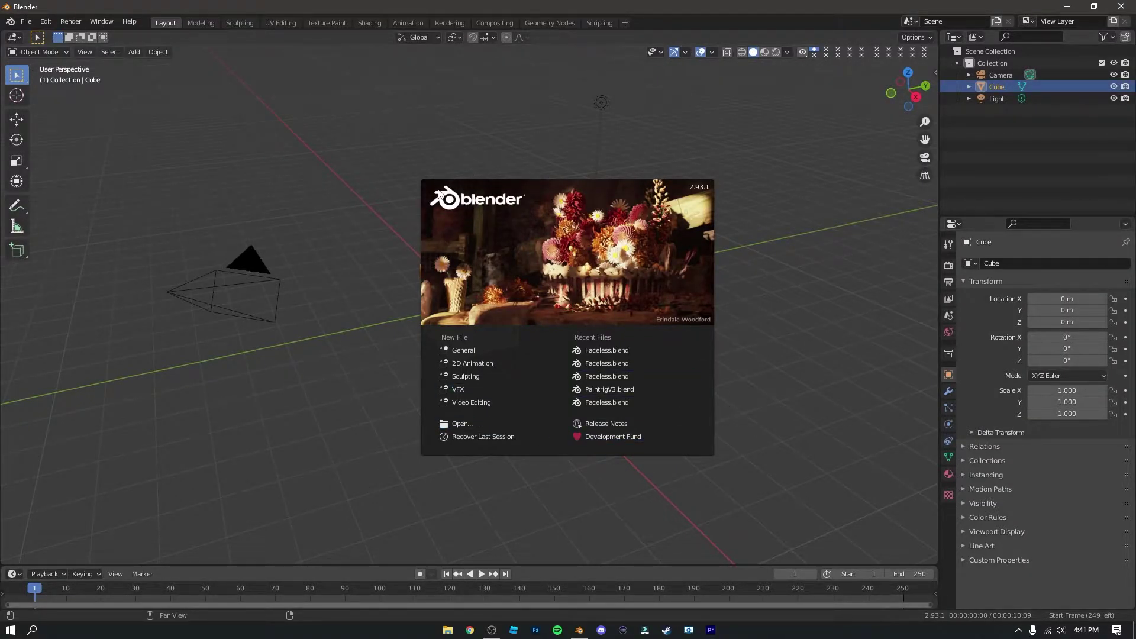
pyautogui.click(330, 243)
pyautogui.moveTo(544, 382)
pyautogui.mouseDown(button='middle')
pyautogui.moveTo(424, 430)
pyautogui.moveTo(583, 385)
pyautogui.moveTo(523, 413)
pyautogui.moveTo(539, 388)
pyautogui.moveTo(575, 385)
pyautogui.moveTo(555, 406)
pyautogui.moveTo(524, 386)
pyautogui.mouseUp(button='middle')
pyautogui.moveTo(659, 382)
pyautogui.mouseDown(button='middle')
pyautogui.moveTo(619, 376)
pyautogui.moveTo(662, 375)
pyautogui.mouseUp(button='middle')
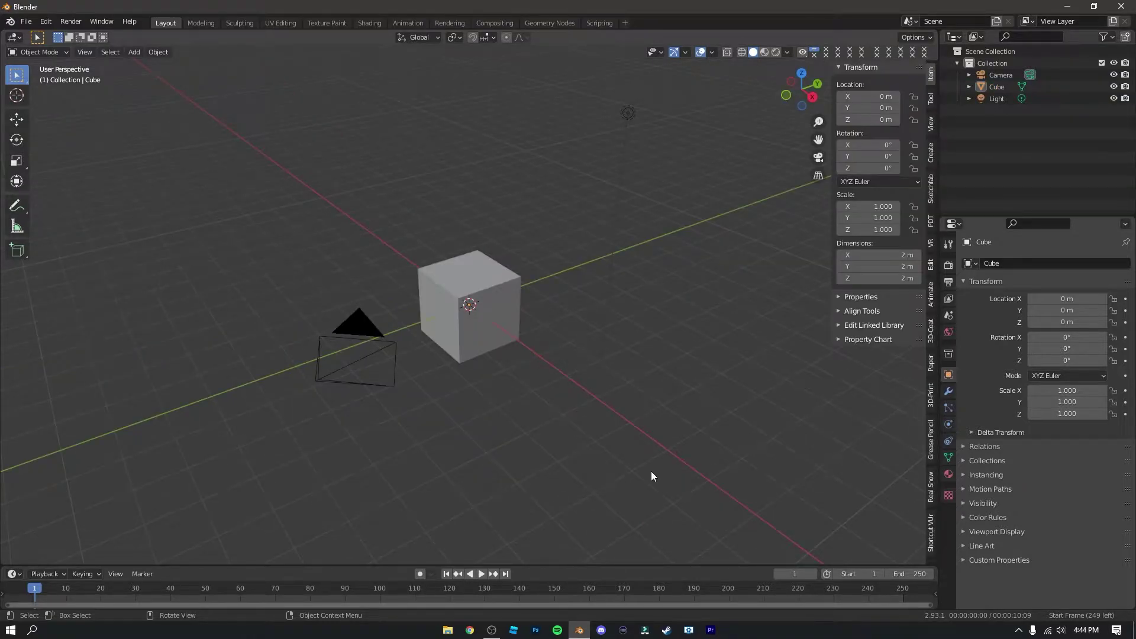
# Select the default cube, delete it with X, and orbit the emptier scene
pyautogui.click(480, 303)
pyautogui.moveTo(480, 303); pyautogui.dragTo(559, 367, button='middle')
pyautogui.press('x')
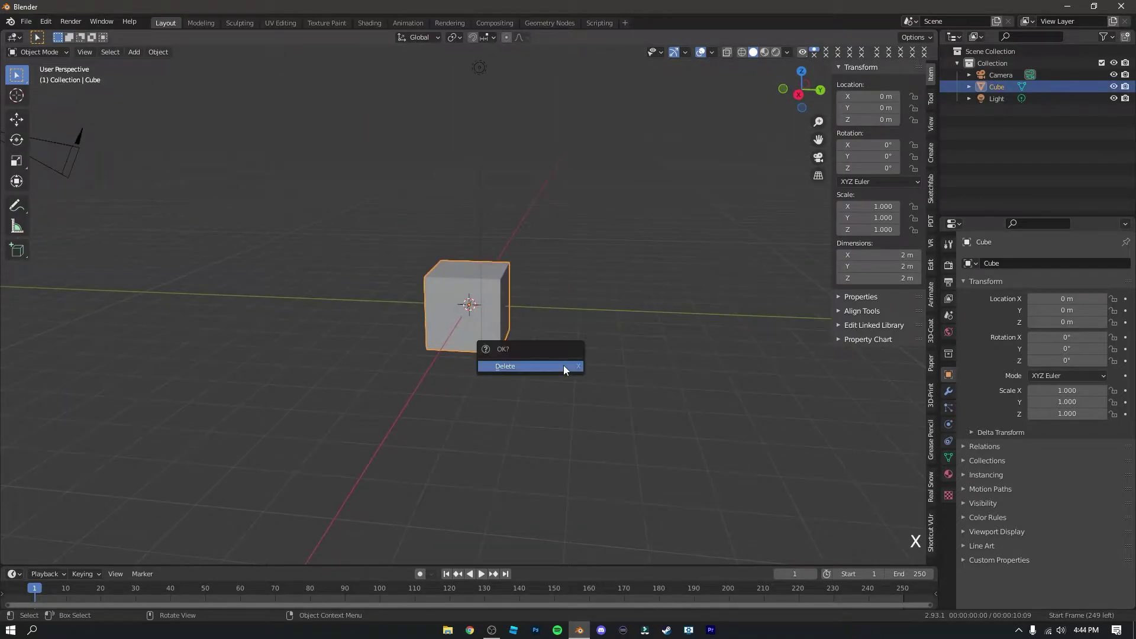
pyautogui.click(563, 366)
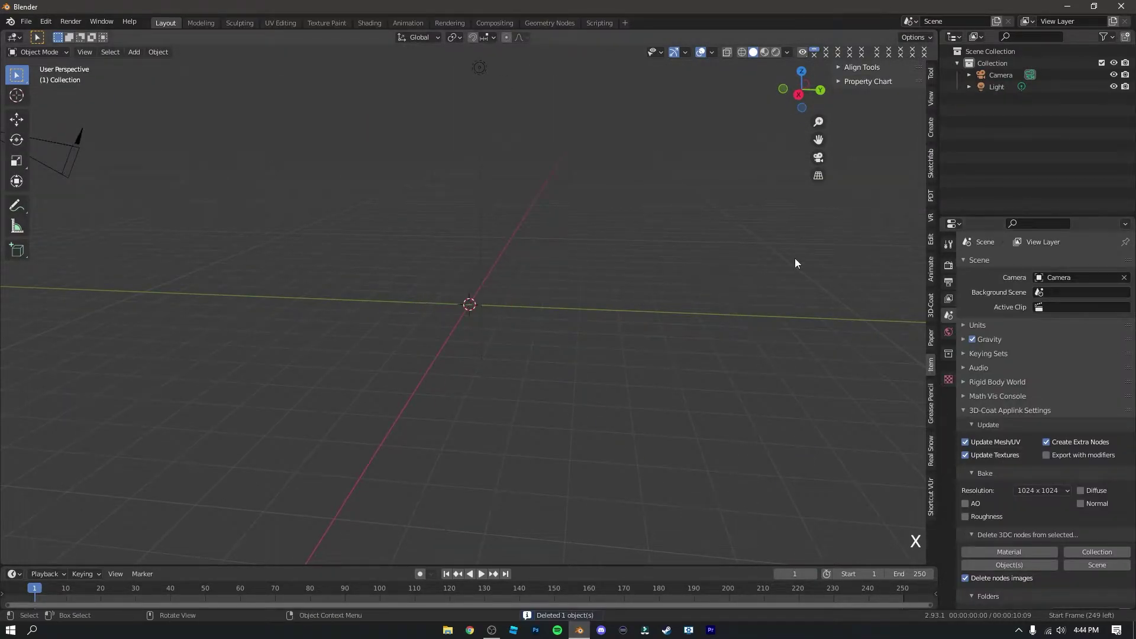
pyautogui.moveTo(690, 329); pyautogui.dragTo(743, 333, button='middle')
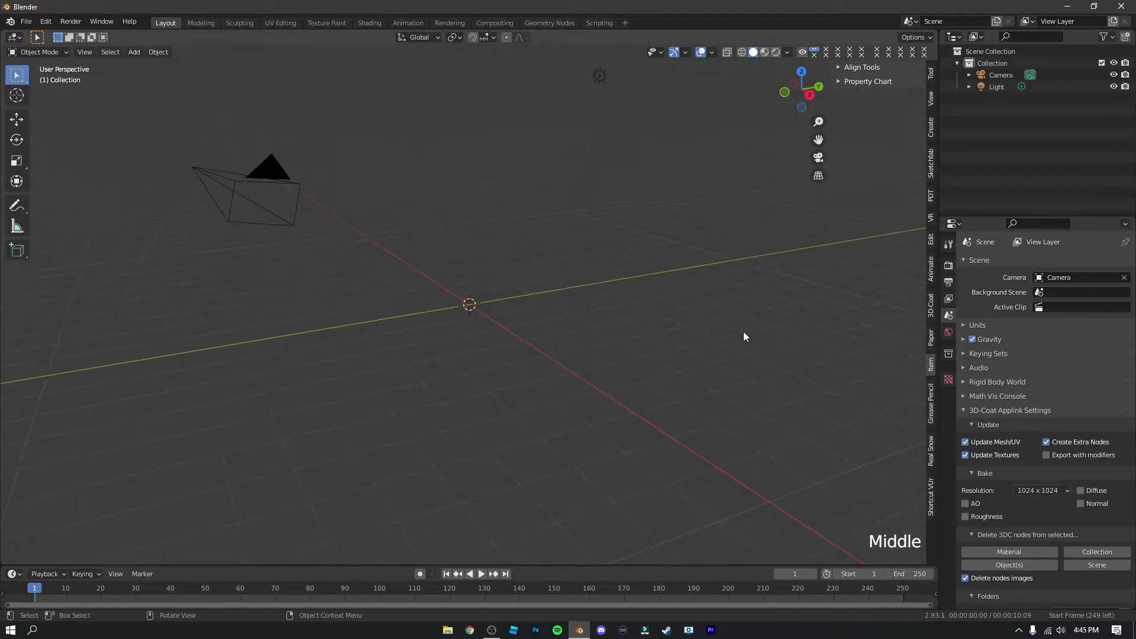
pyautogui.moveTo(668, 370); pyautogui.dragTo(848, 507, button='middle')
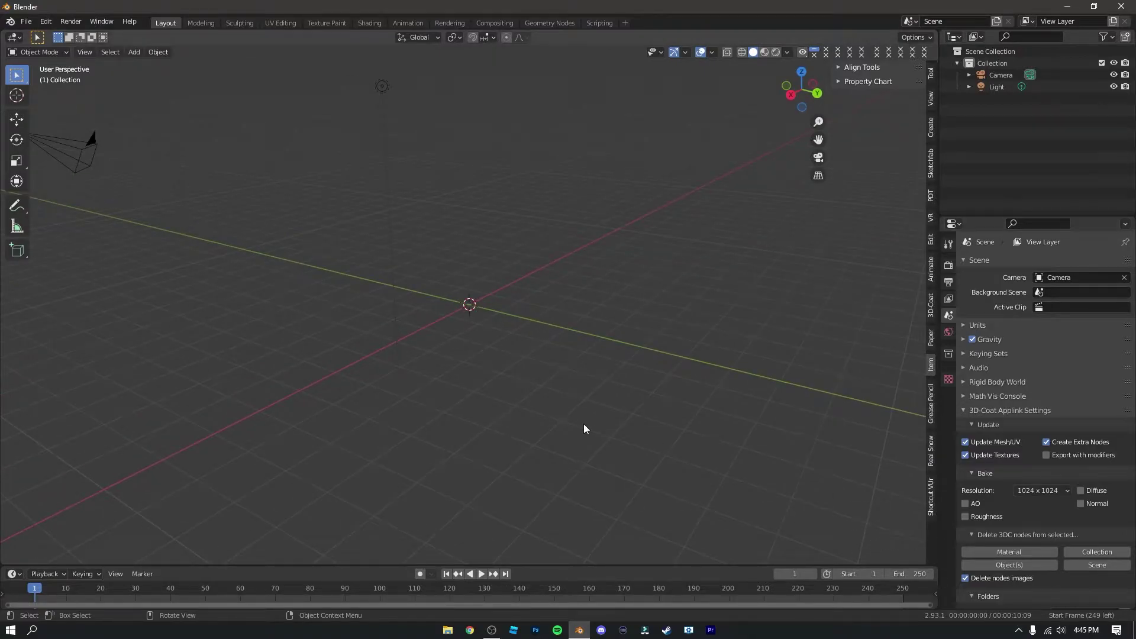
# Delete the remaining selection, show the Tool sidebar, and switch to a new Chrome tab
pyautogui.rightClick(450, 362)
pyautogui.click(671, 366)
pyautogui.press('x')
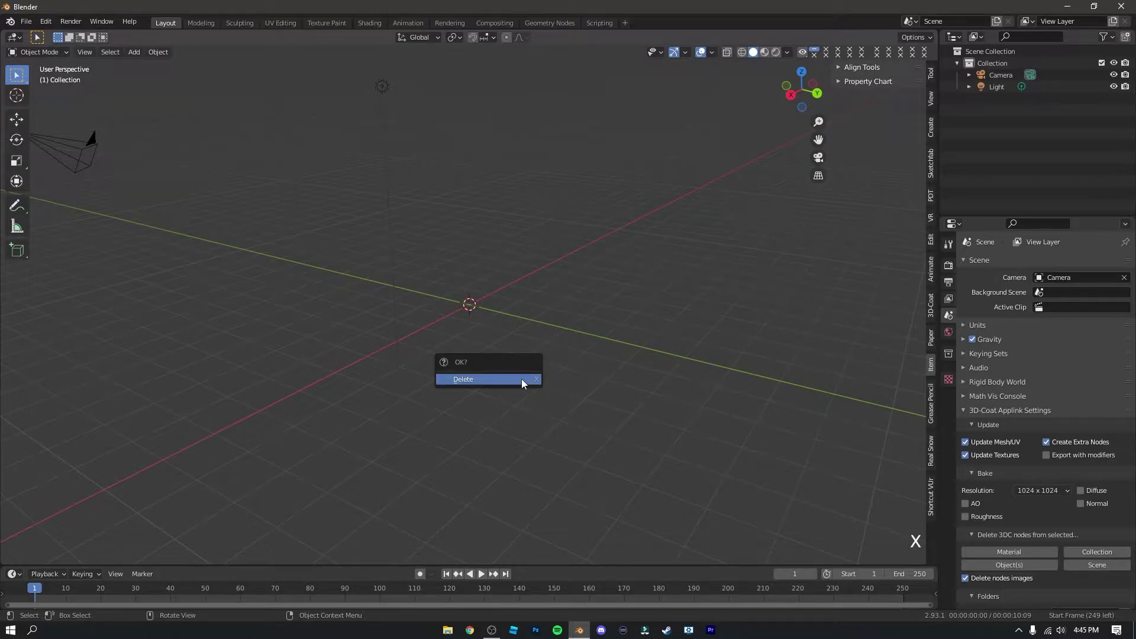
pyautogui.click(521, 379)
pyautogui.moveTo(540, 373); pyautogui.dragTo(629, 381, button='middle')
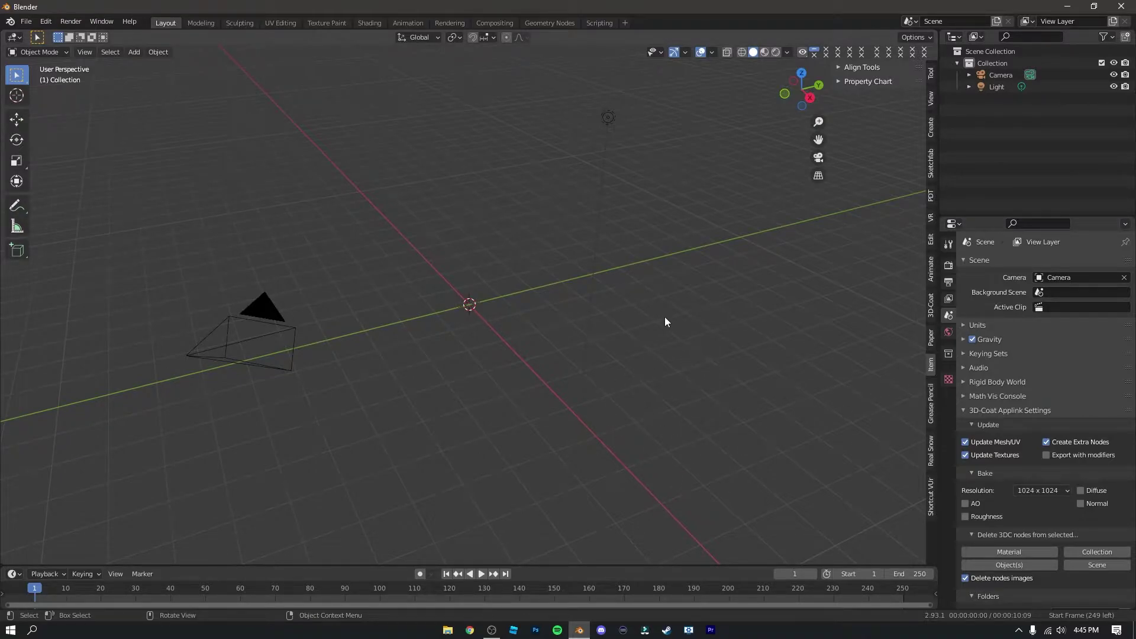
pyautogui.click(931, 73)
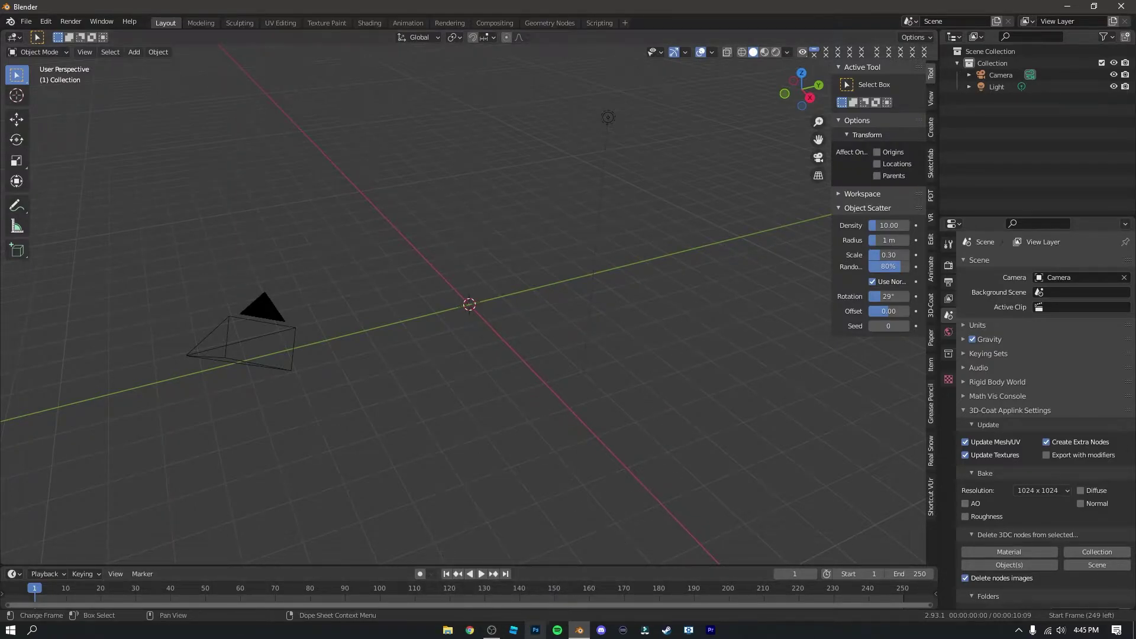
pyautogui.click(469, 631)
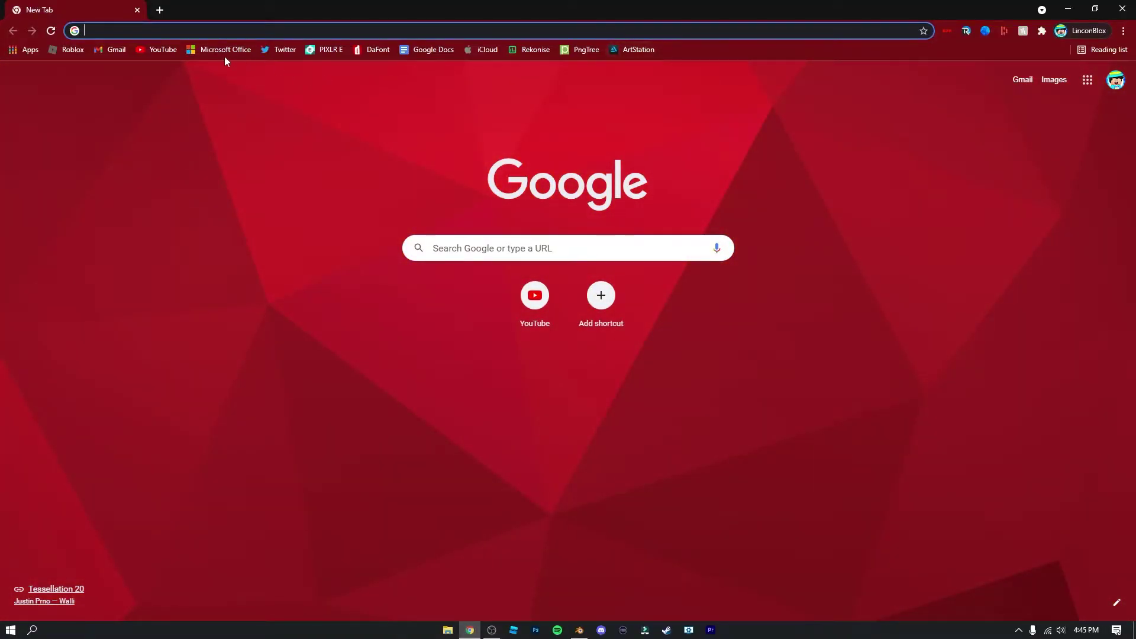
# Search YouTube for 'paintrig v4' and open the Roblox Rig V4 || Blender video
pyautogui.click(160, 51)
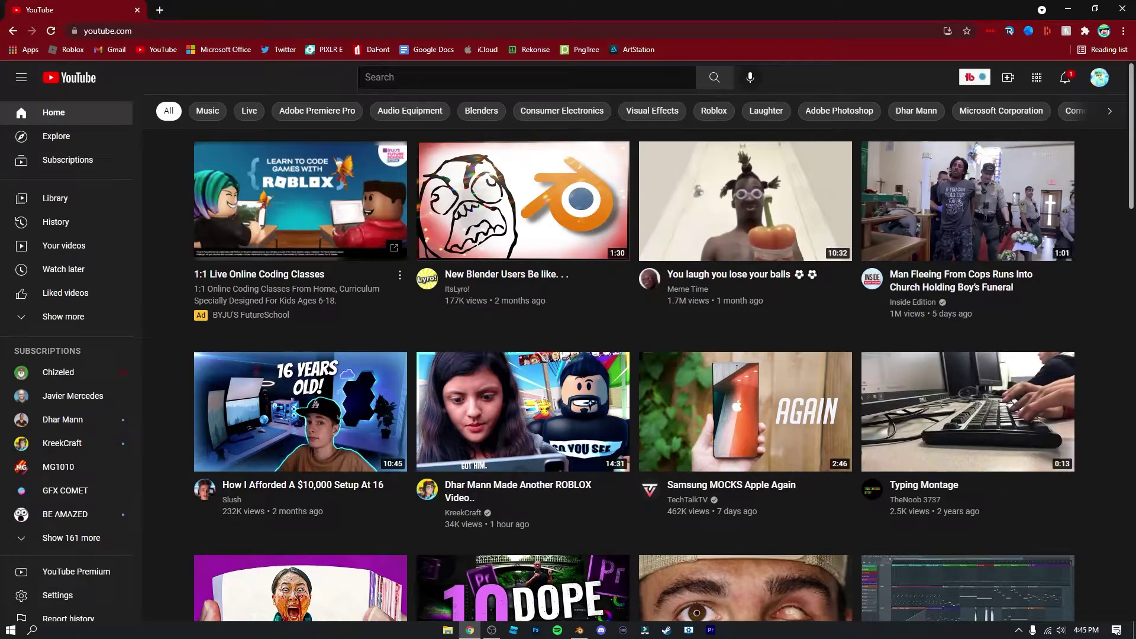
pyautogui.click(414, 77)
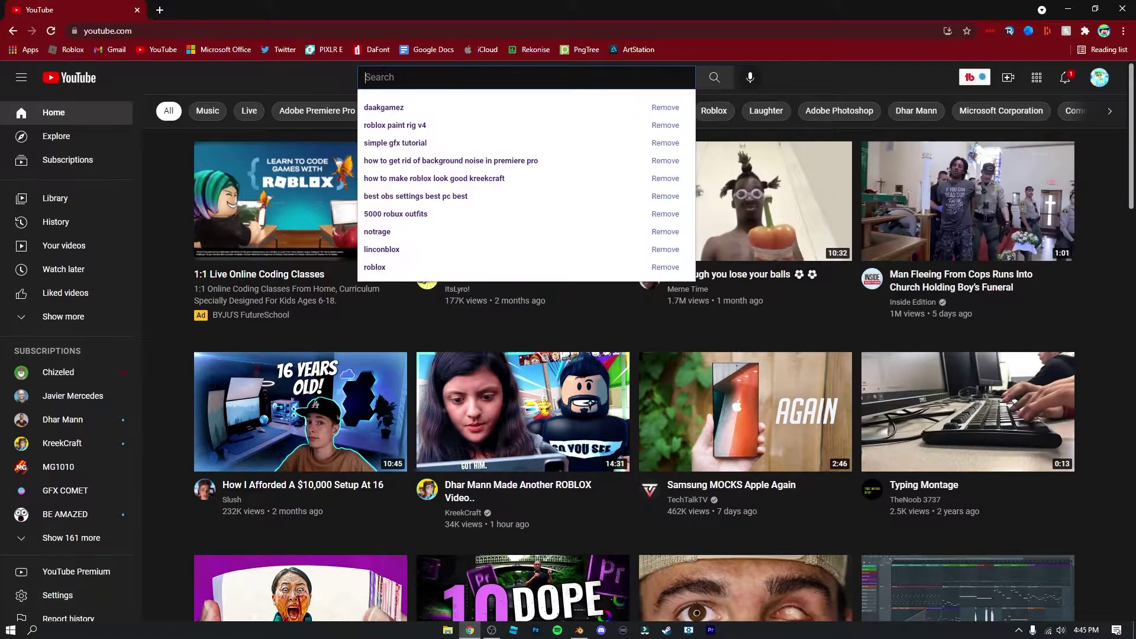
pyautogui.write('paintrig')
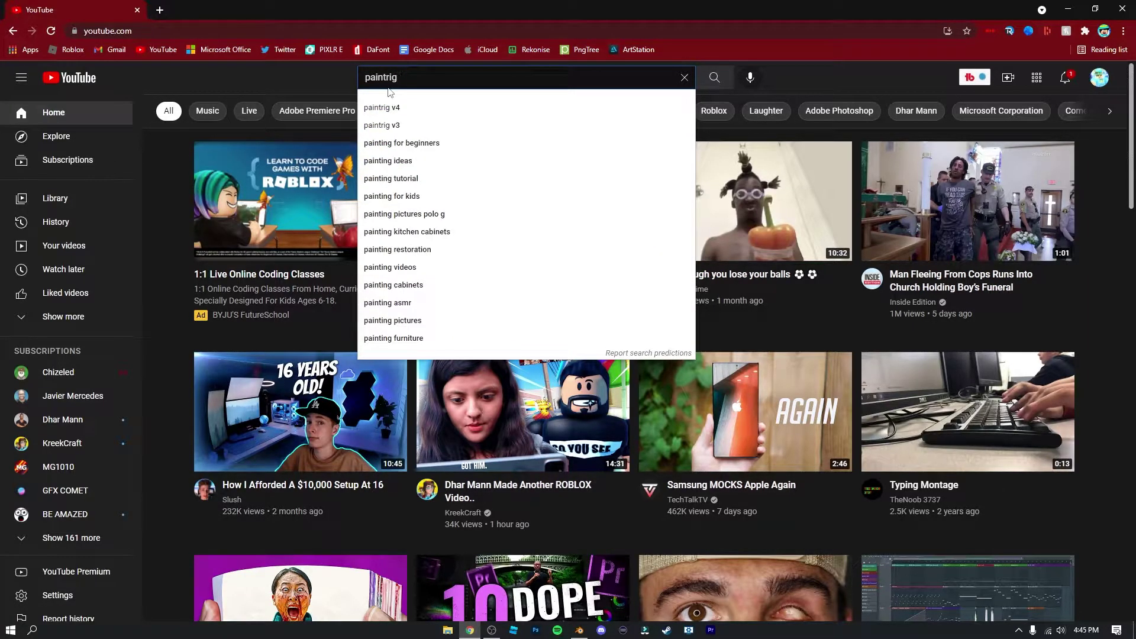
pyautogui.write(' v4')
pyautogui.press('Return')
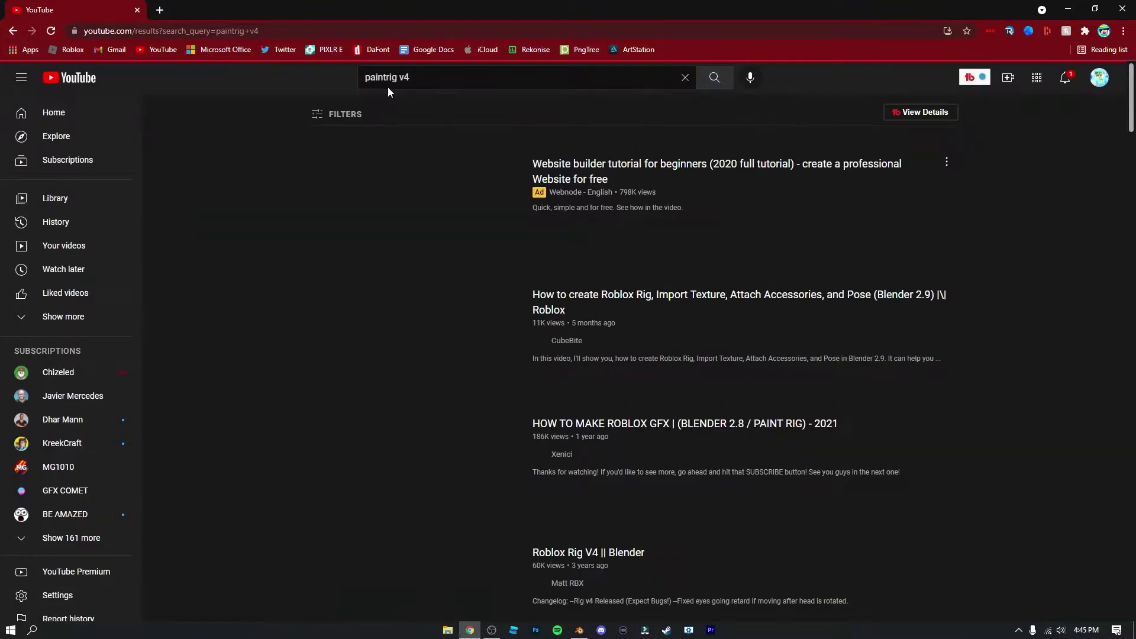
pyautogui.scroll(-5, 172, 332)
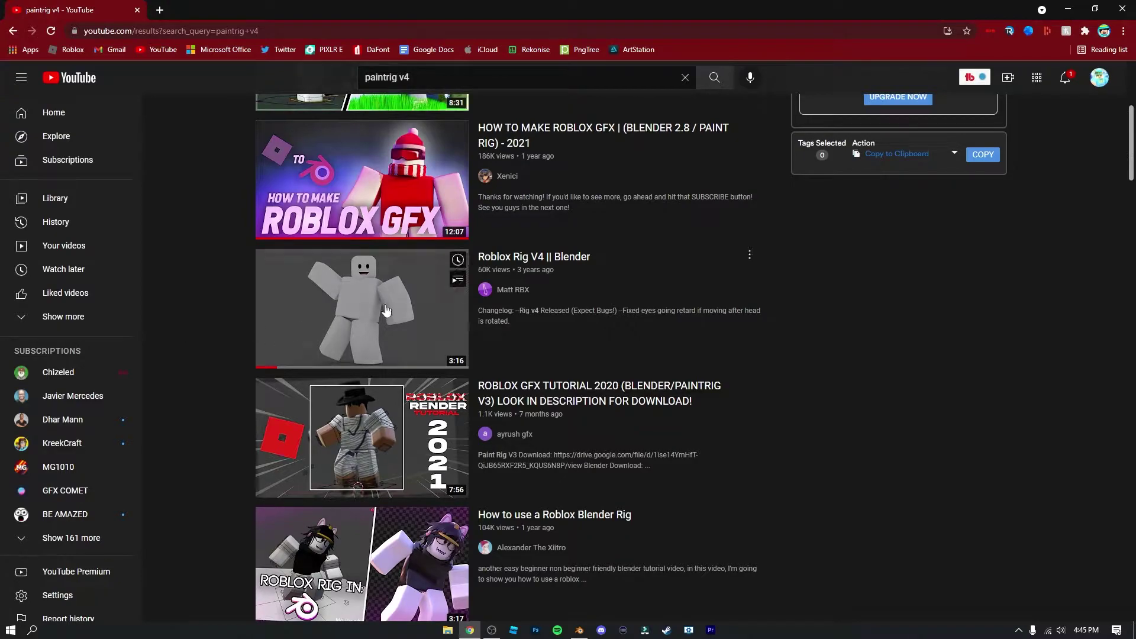
pyautogui.click(351, 296)
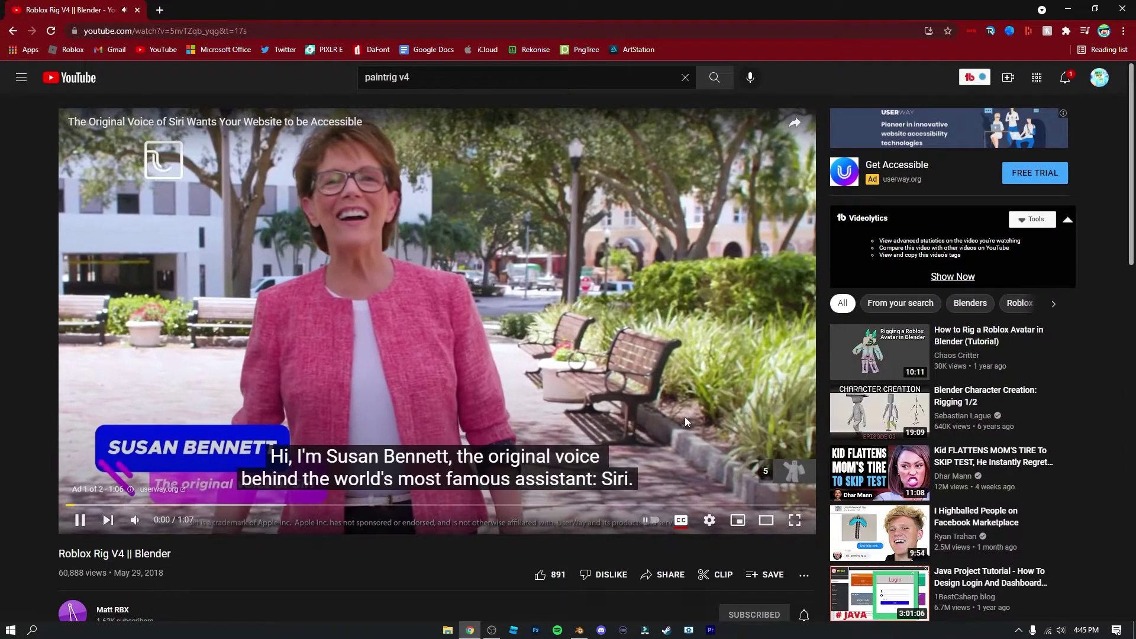
# Pause the ad and expand the description to show the rig download links
pyautogui.click(560, 374)
pyautogui.scroll(-5, 690, 442)
pyautogui.scroll(2, 681, 415)
pyautogui.scroll(-2, 681, 414)
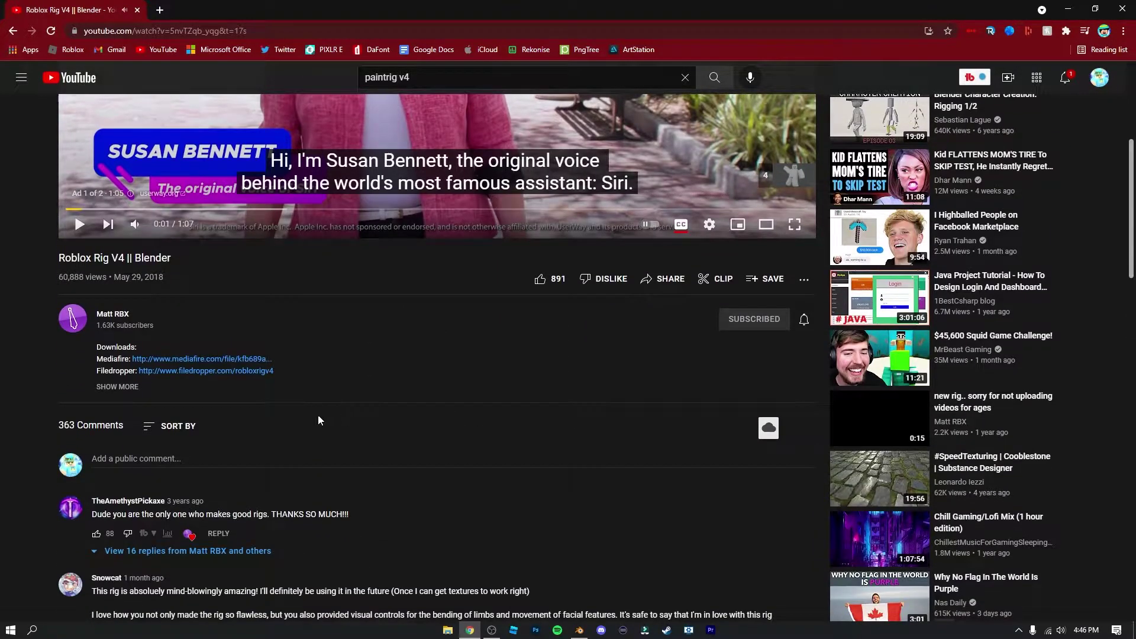
pyautogui.click(116, 387)
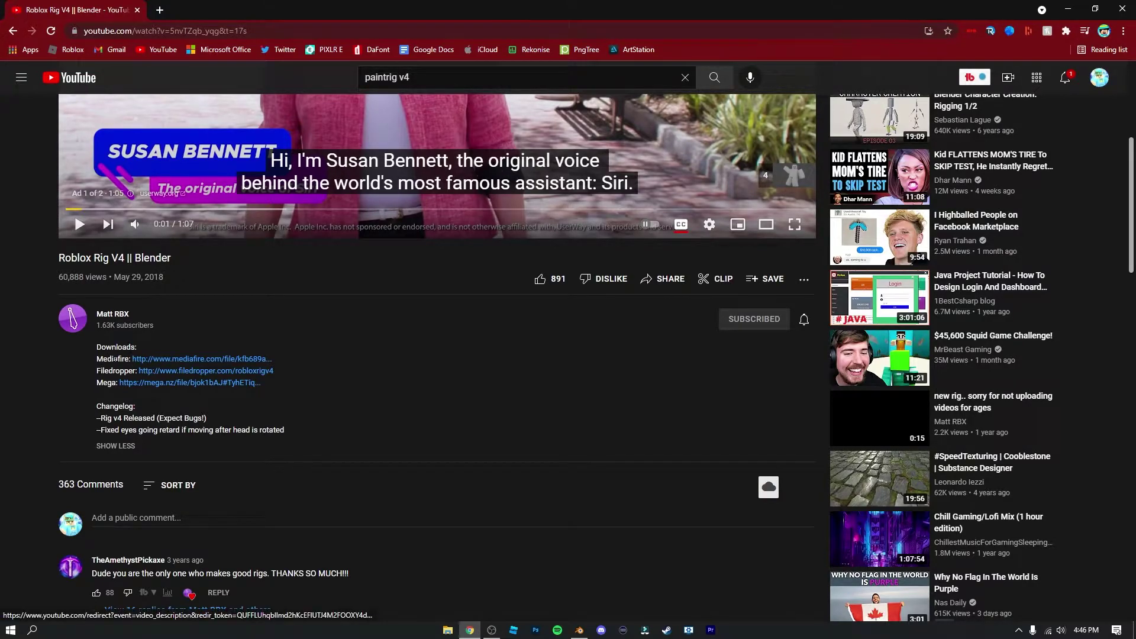
# Open the MediaFire link and download RobloxRig_V4.zip (619.7KB)
pyautogui.click(195, 363)
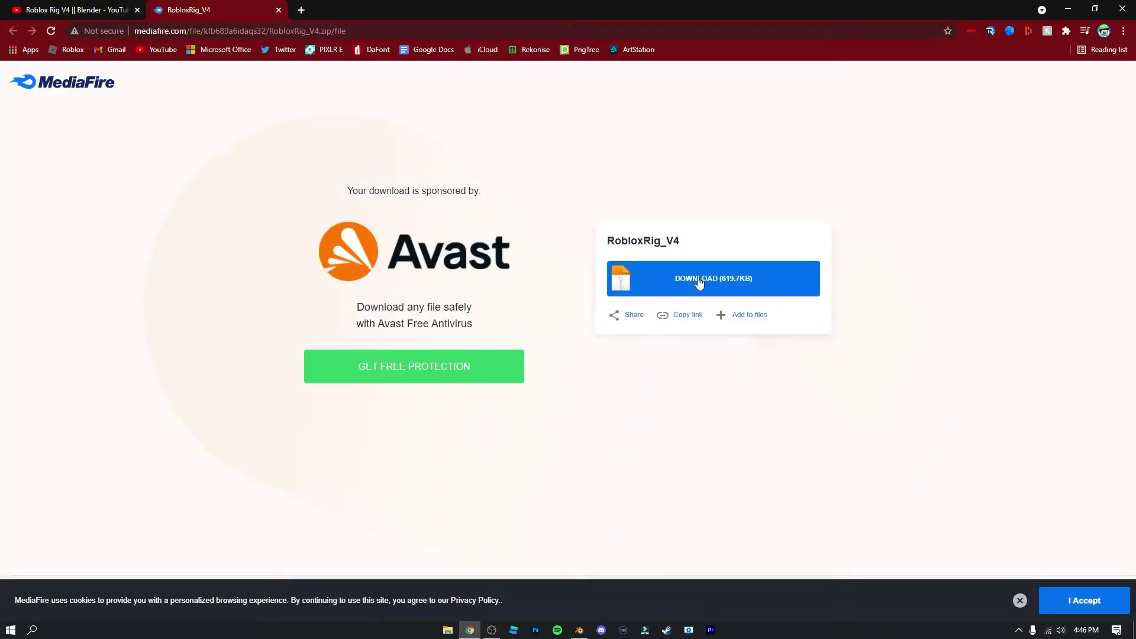
pyautogui.click(699, 281)
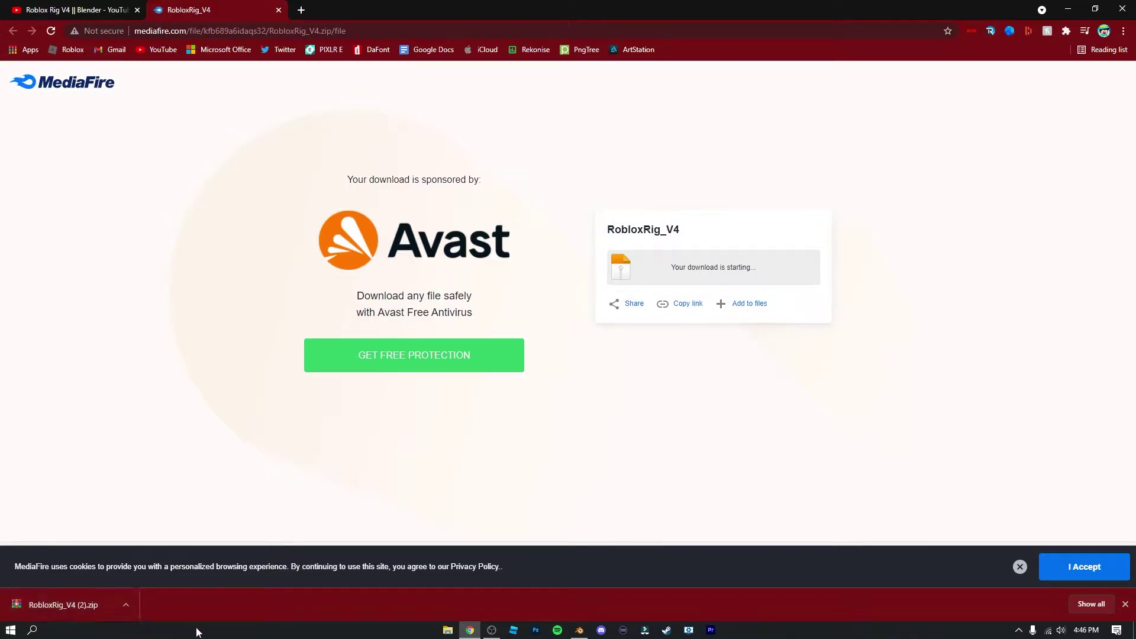
pyautogui.click(441, 632)
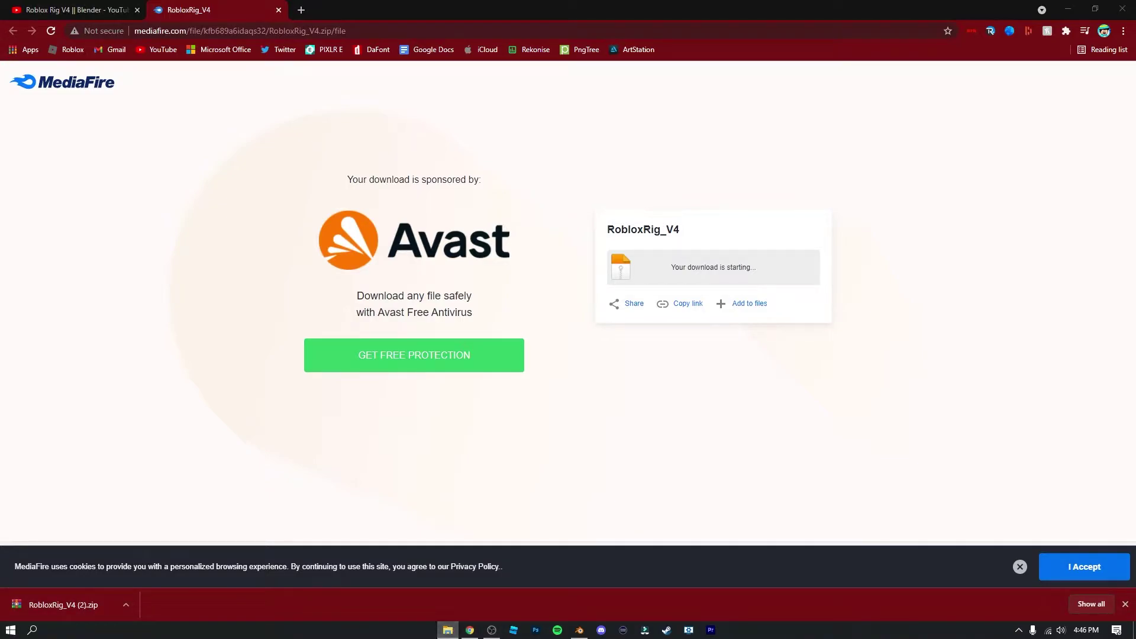
# Extract RobloxRig_V4 (2).zip in Downloads into its own folder, then delete the zip
pyautogui.moveTo(78, 428); pyautogui.dragTo(80, 9)
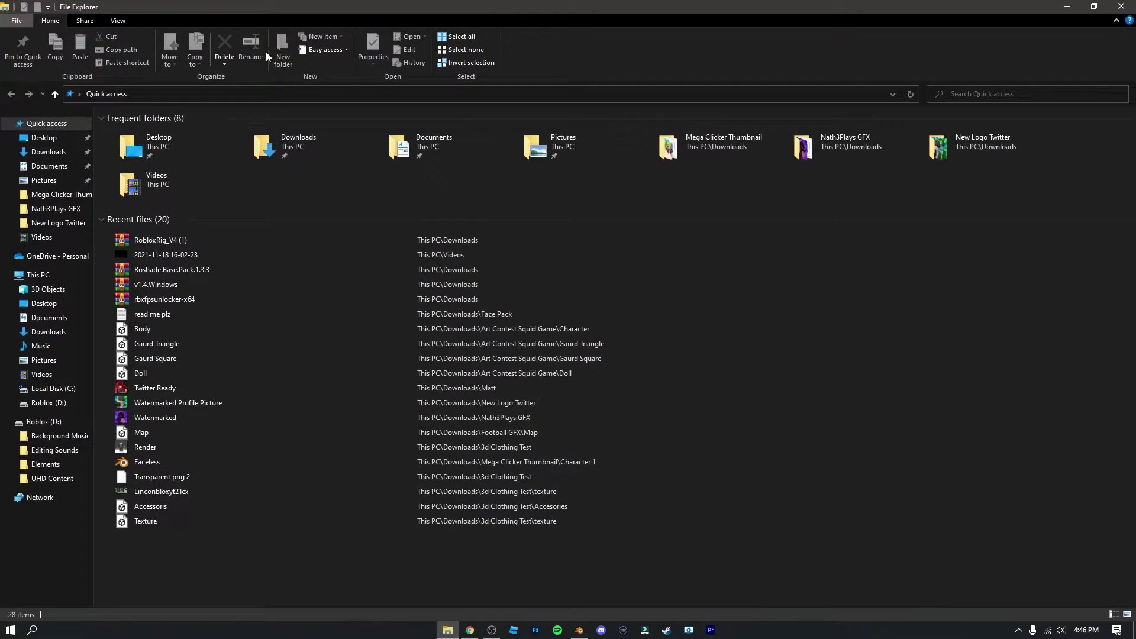
pyautogui.click(48, 152)
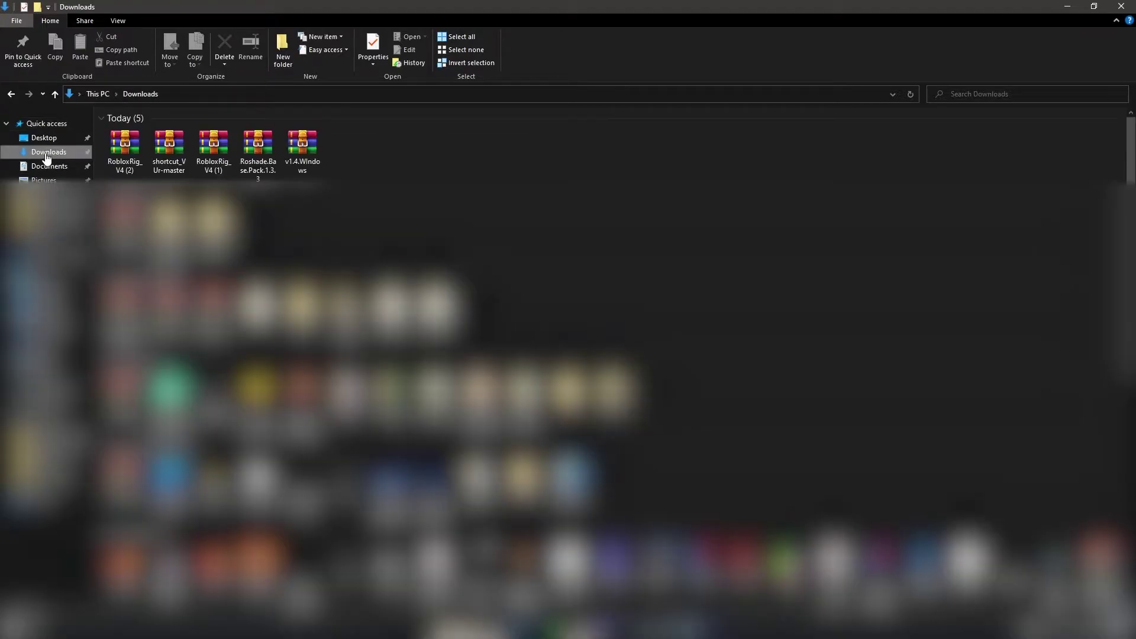
pyautogui.click(129, 149)
pyautogui.rightClick(129, 148)
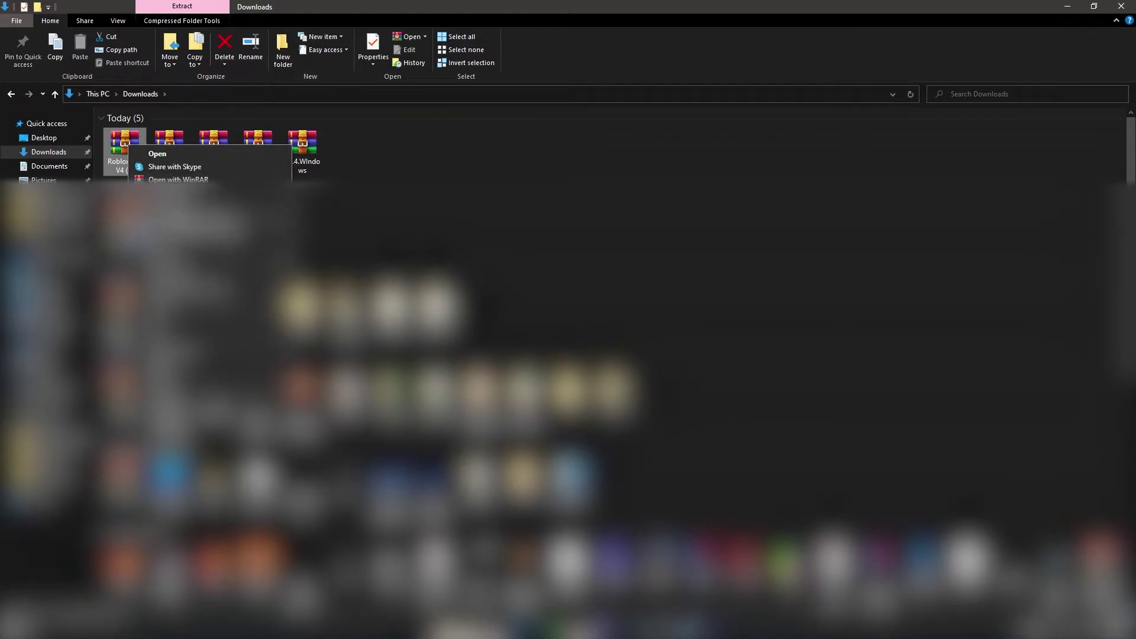
pyautogui.click(177, 218)
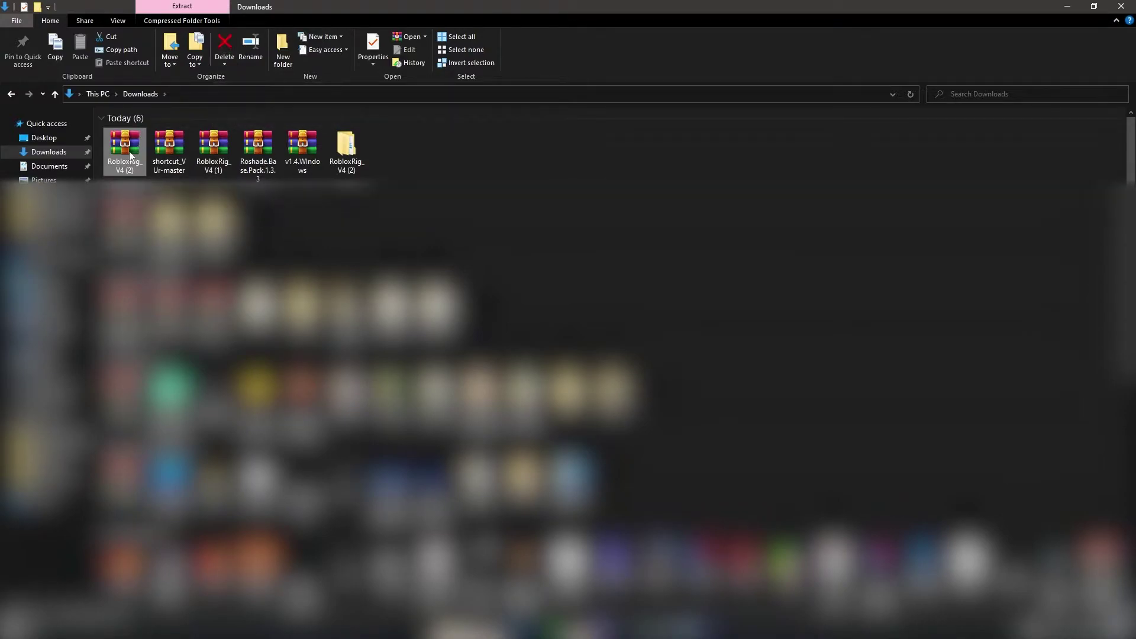
pyautogui.click(223, 47)
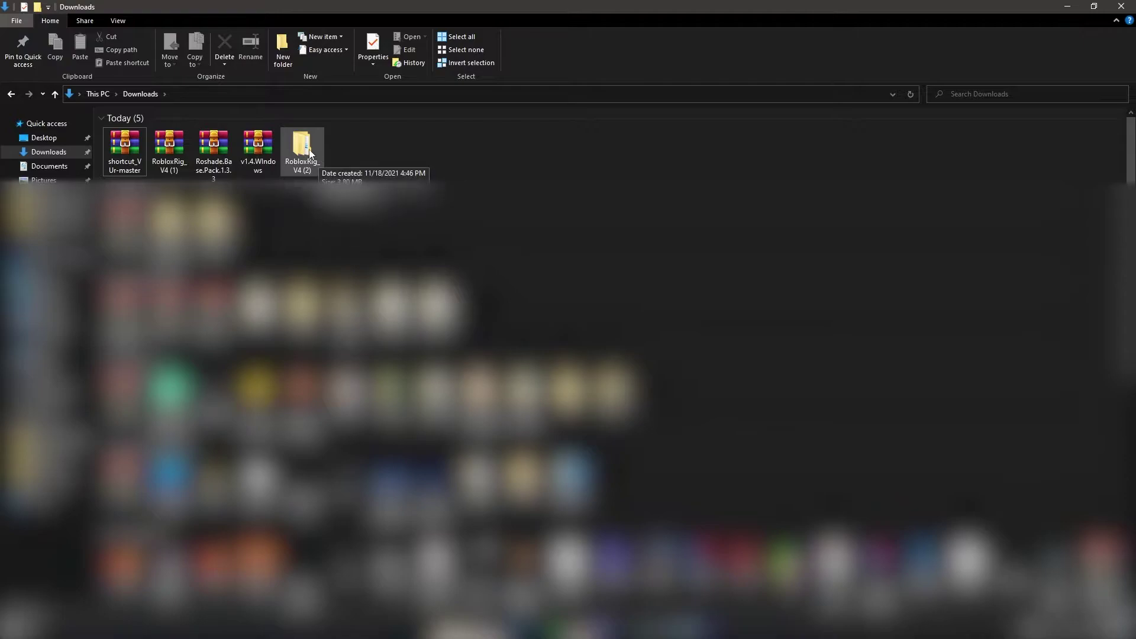
# Open the extracted RobloxRig_V4 (2) folder down to Rig > Type A
pyautogui.doubleClick(302, 148)
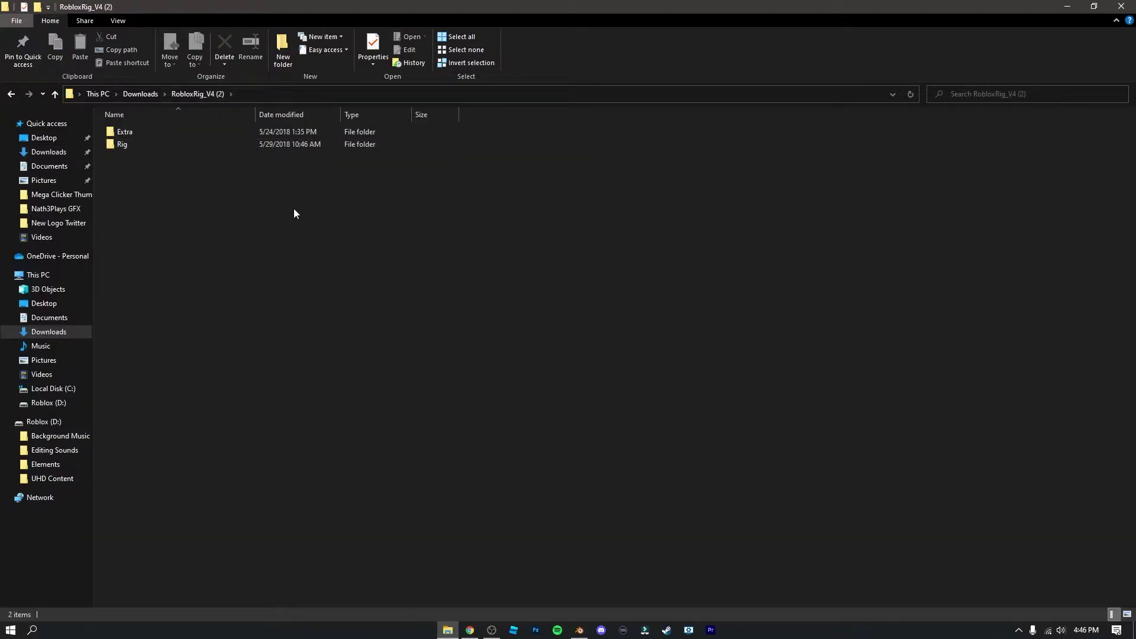
pyautogui.doubleClick(132, 146)
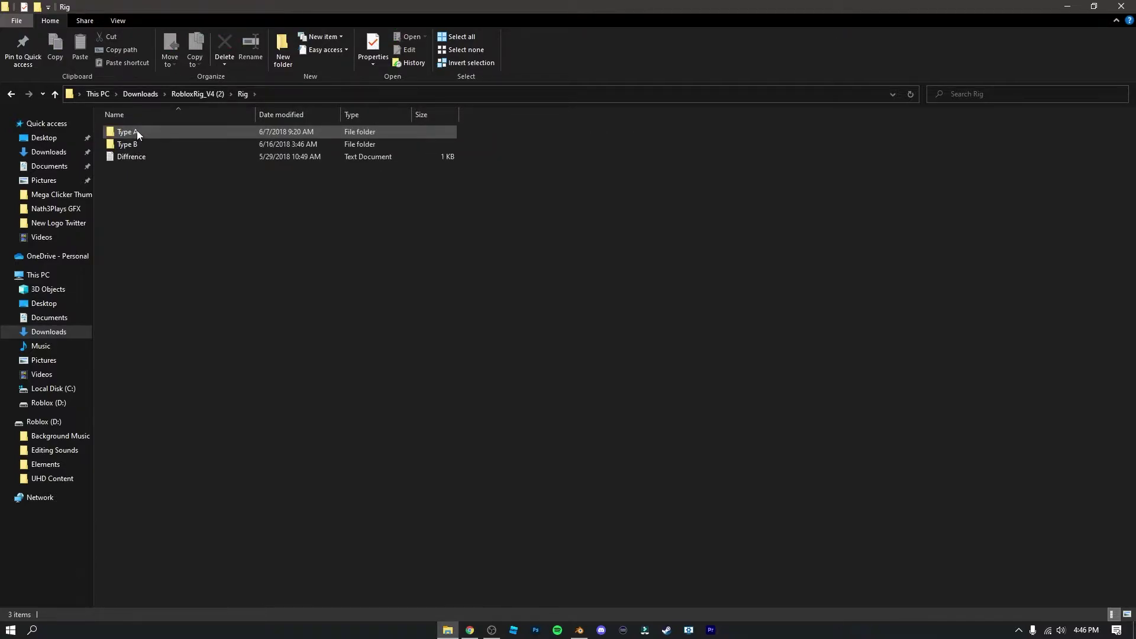
pyautogui.doubleClick(136, 131)
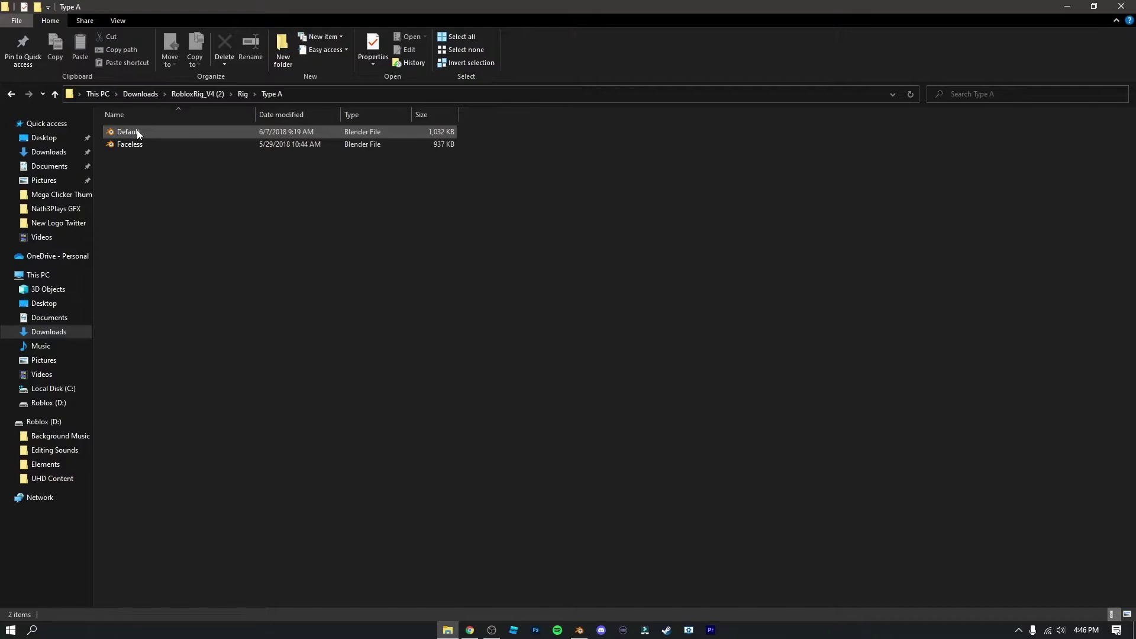
# Open Faceless.blend in Blender, inspect the gray rig from several angles, and switch to Roblox Studio
pyautogui.doubleClick(132, 144)
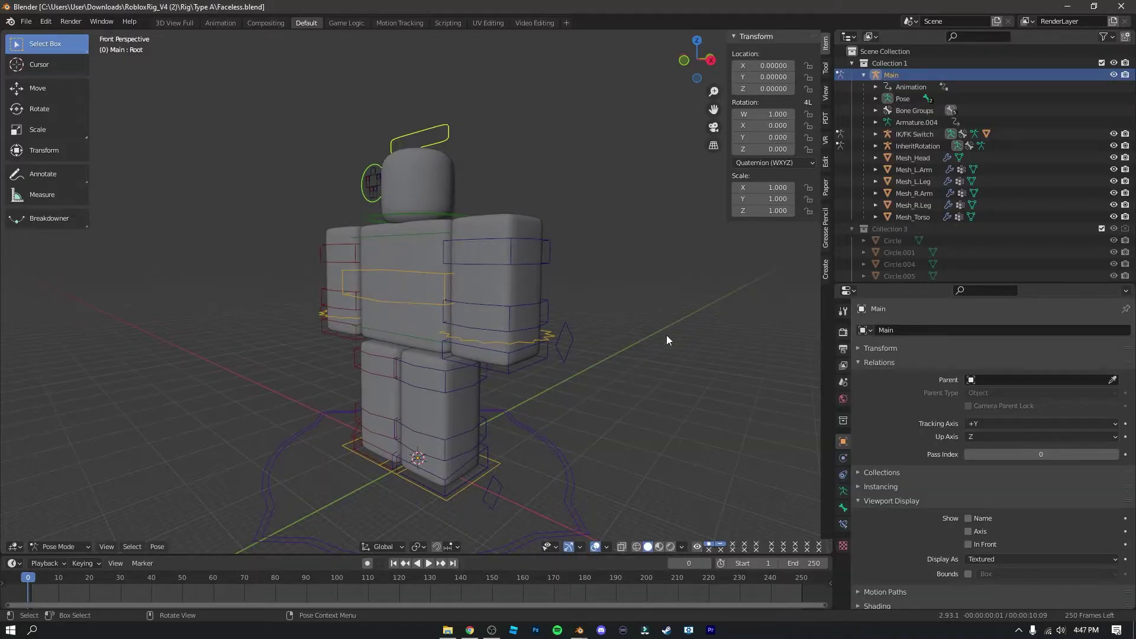
pyautogui.moveTo(666, 338); pyautogui.dragTo(588, 314, button='middle')
pyautogui.scroll(2, 565, 321)
pyautogui.scroll(-3, 565, 321)
pyautogui.scroll(3, 566, 320)
pyautogui.scroll(3, 375, 269)
pyautogui.scroll(-3, 390, 260)
pyautogui.scroll(3, 438, 266)
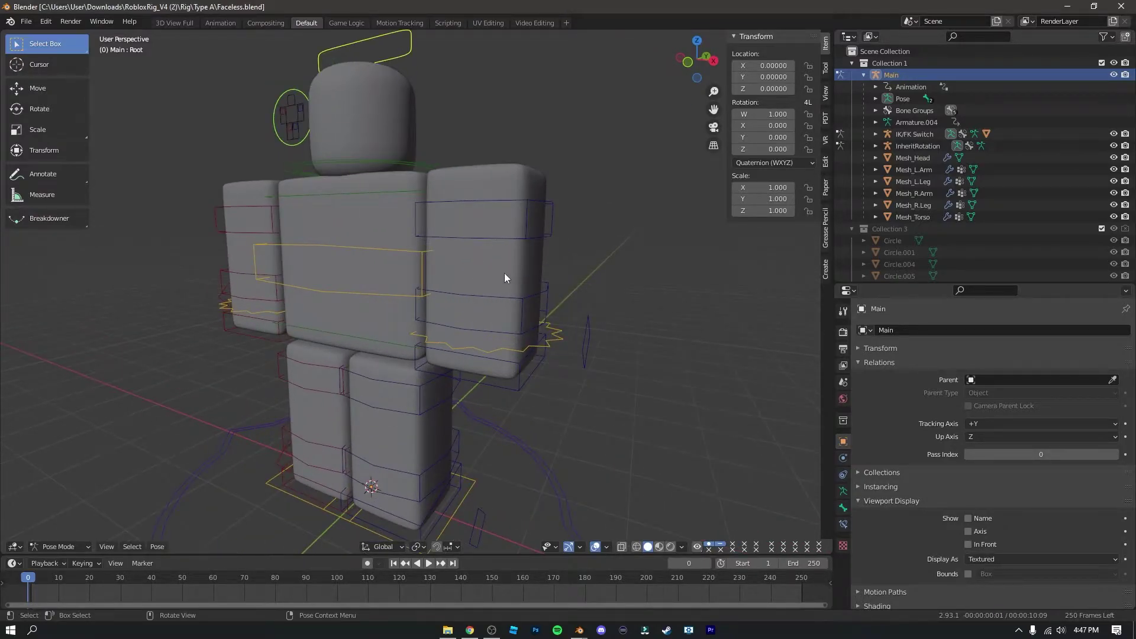
pyautogui.moveTo(530, 234); pyautogui.dragTo(497, 247, button='middle')
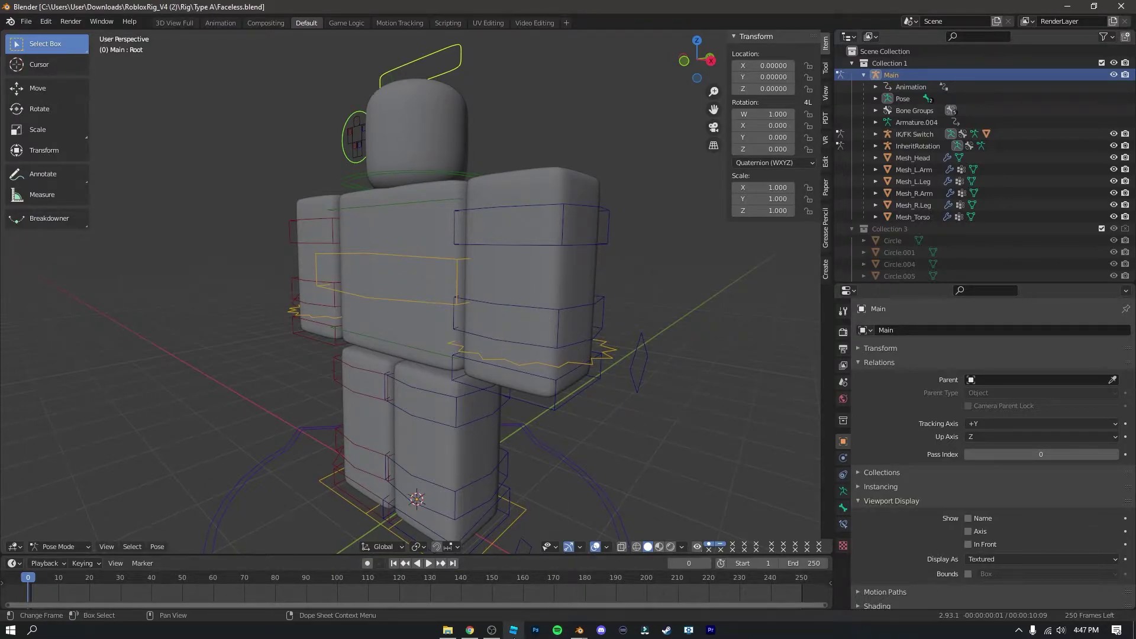
pyautogui.click(515, 632)
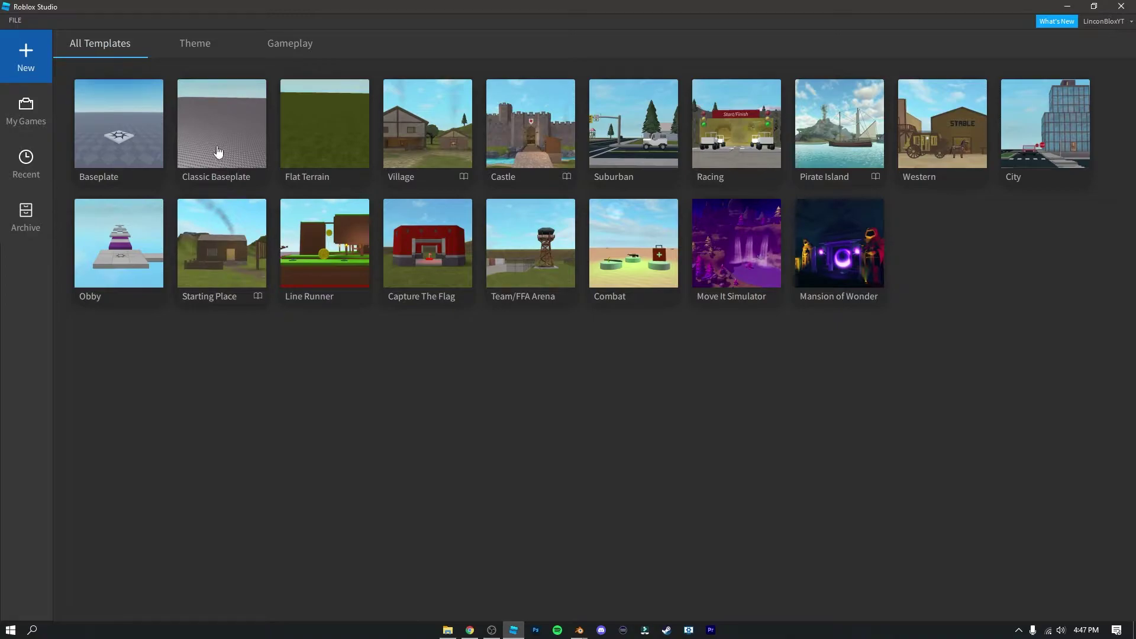
# Create a Classic Baseplate place and view the Load Character Lite plugin details
pyautogui.click(217, 149)
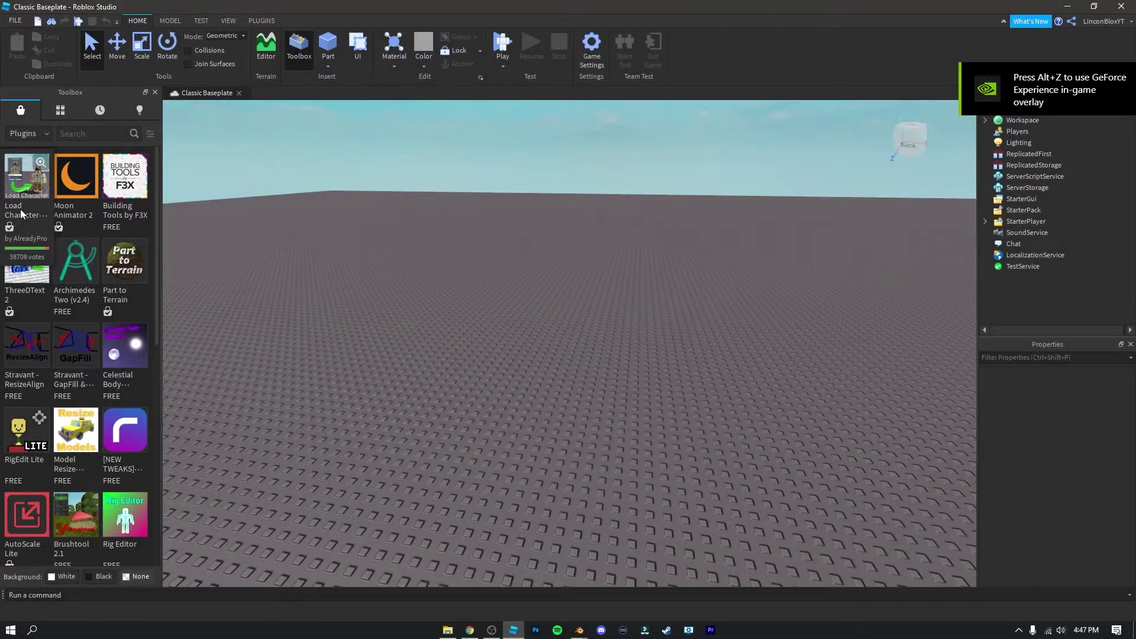
pyautogui.click(44, 195)
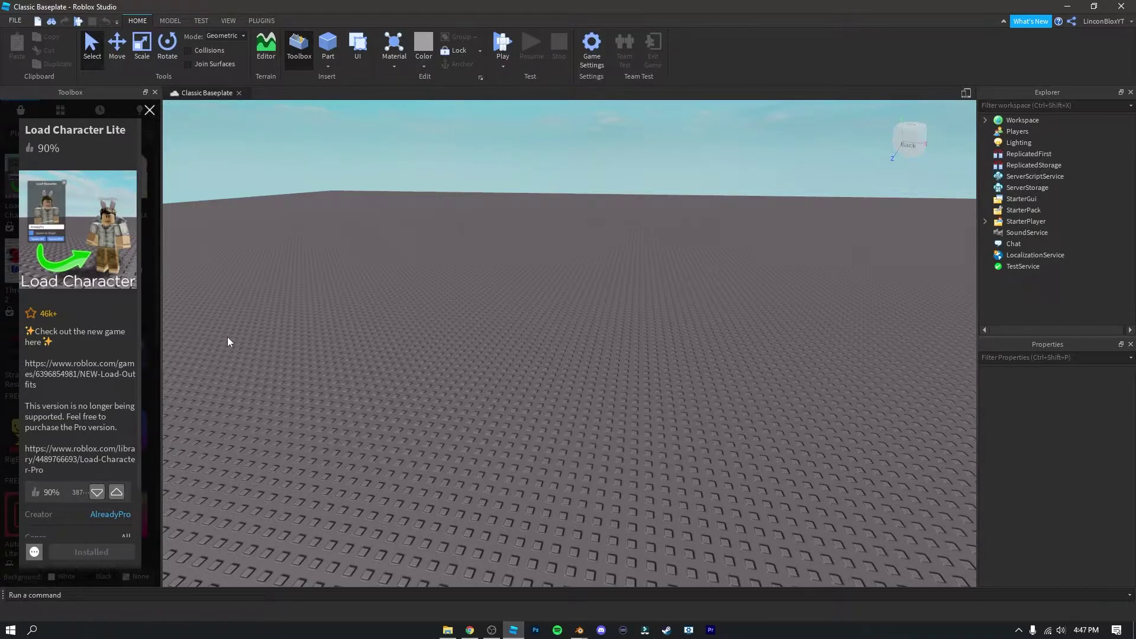
# In Load Character Pro, enter the user's Roblox username and spawn it as R6 at origin
pyautogui.click(150, 110)
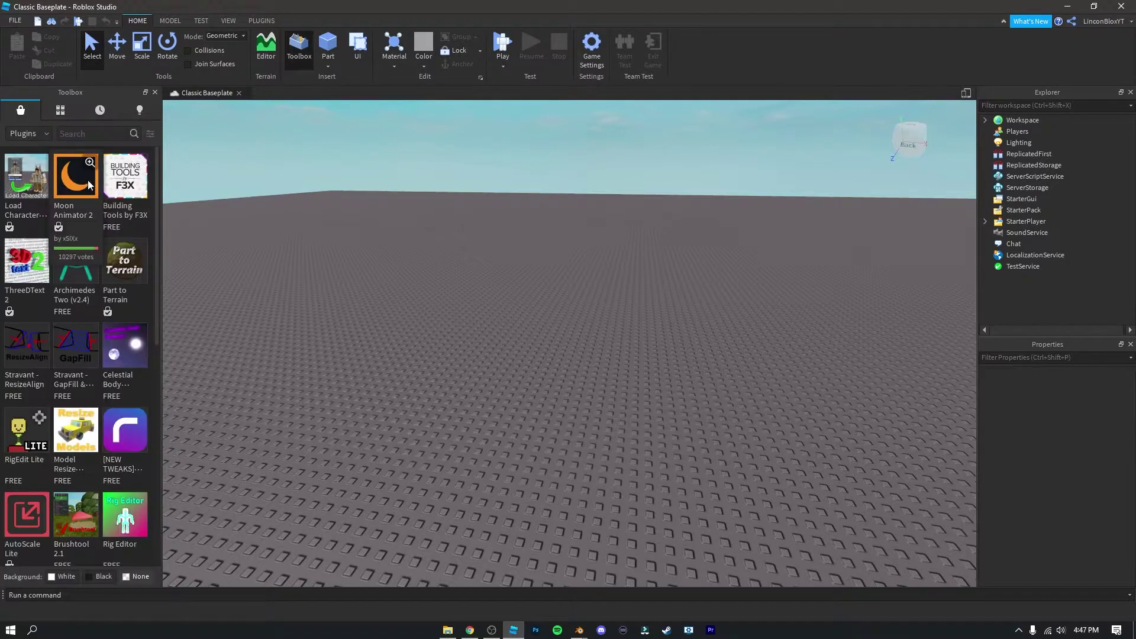
pyautogui.click(262, 21)
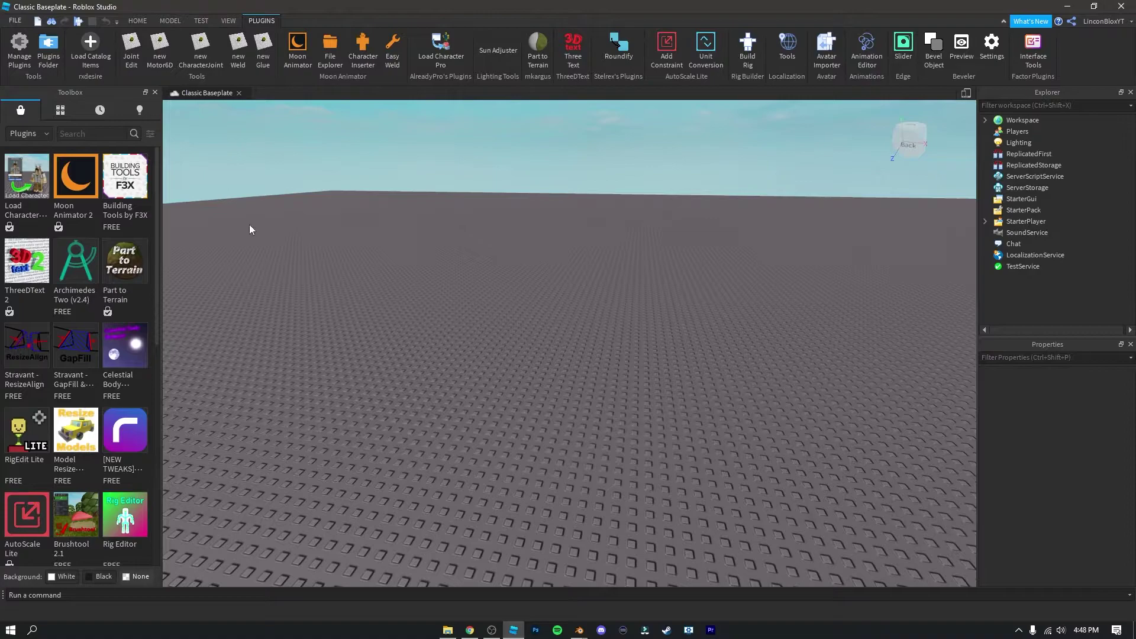
pyautogui.click(448, 50)
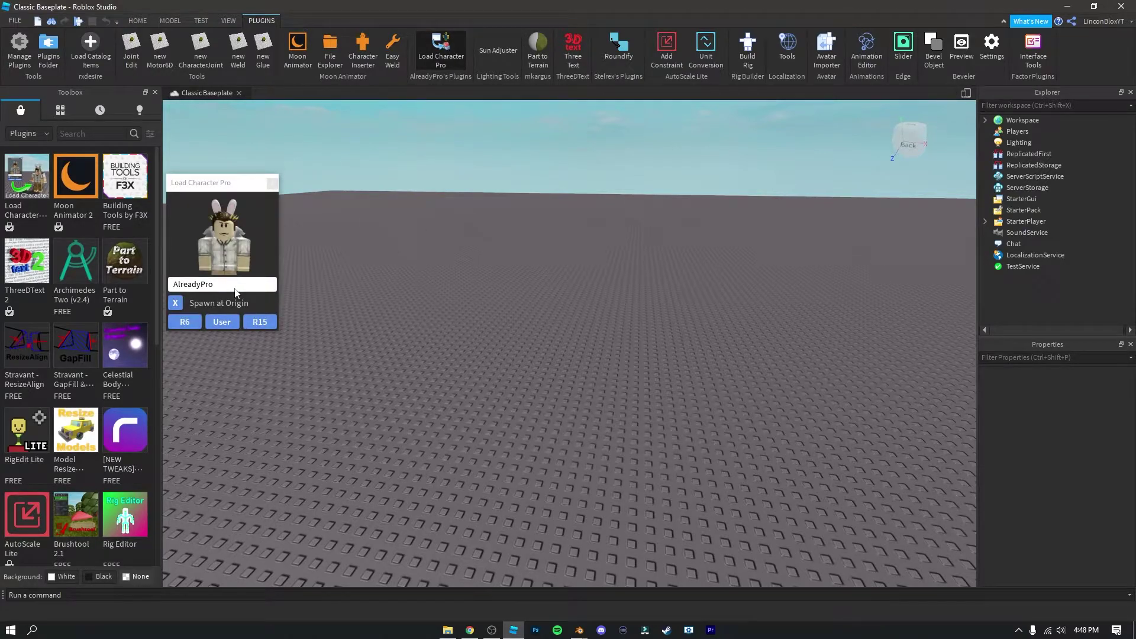
pyautogui.click(211, 184)
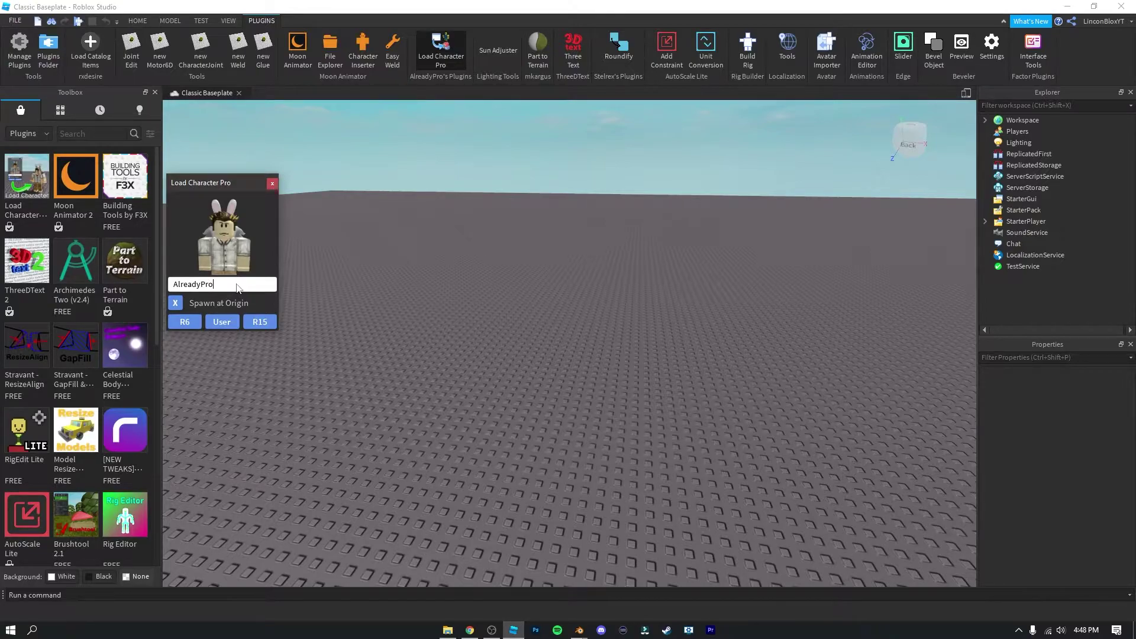
pyautogui.moveTo(222, 287); pyautogui.dragTo(114, 281)
pyautogui.press('BackSpace')
pyautogui.write('LincoNBl')
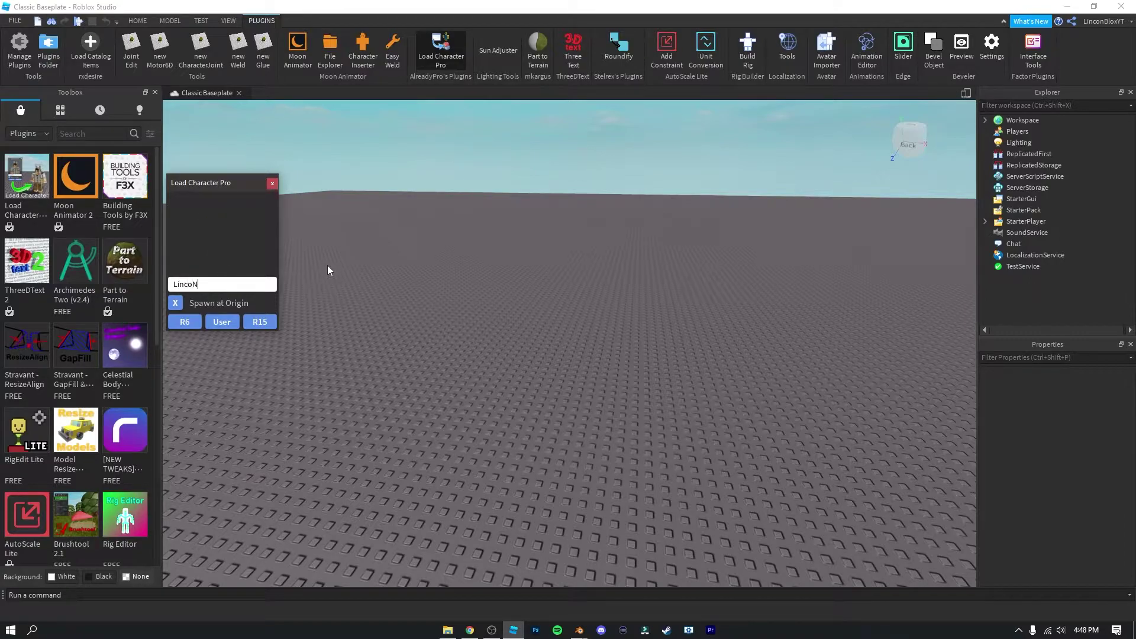
pyautogui.press('BackSpace')
pyautogui.press('BackSpace')
pyautogui.press('BackSpace')
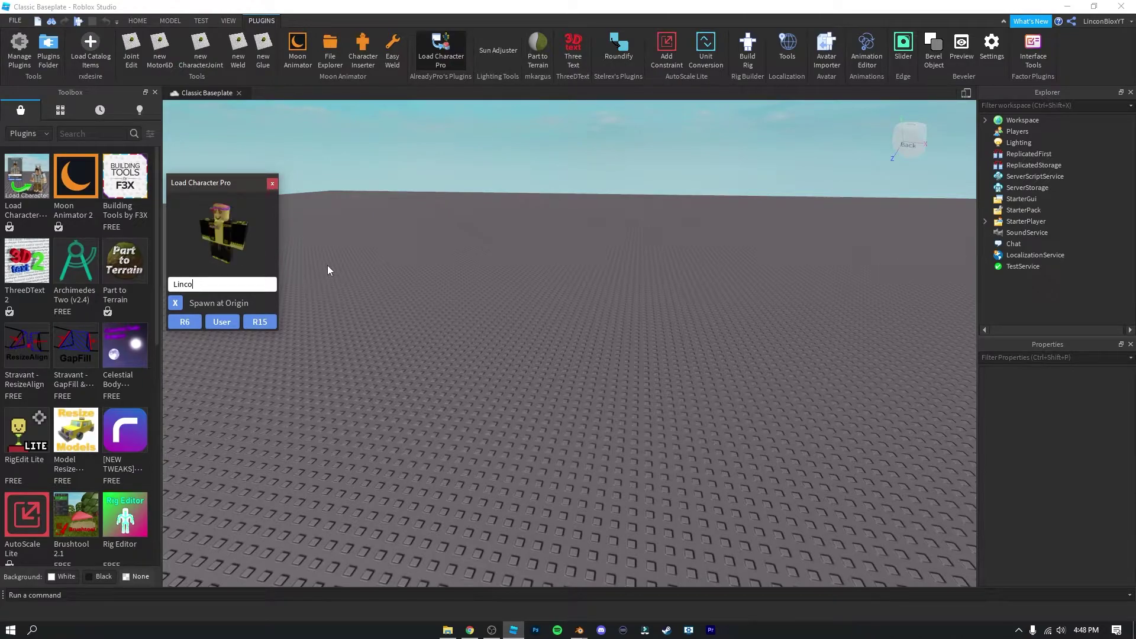
pyautogui.write('nB')
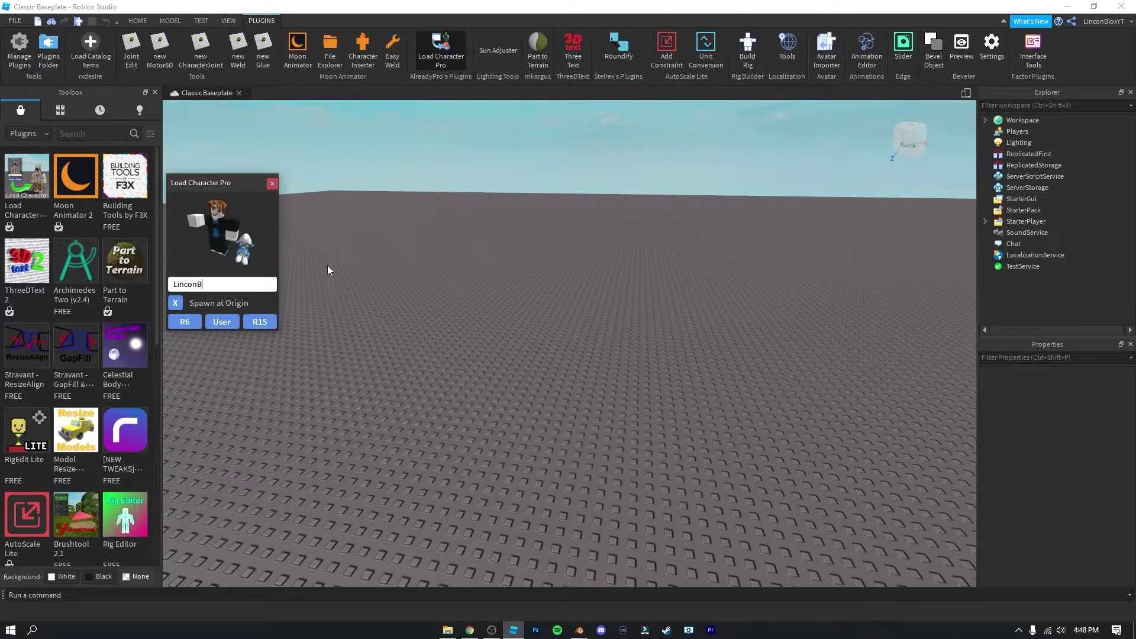
pyautogui.write('loxYT')
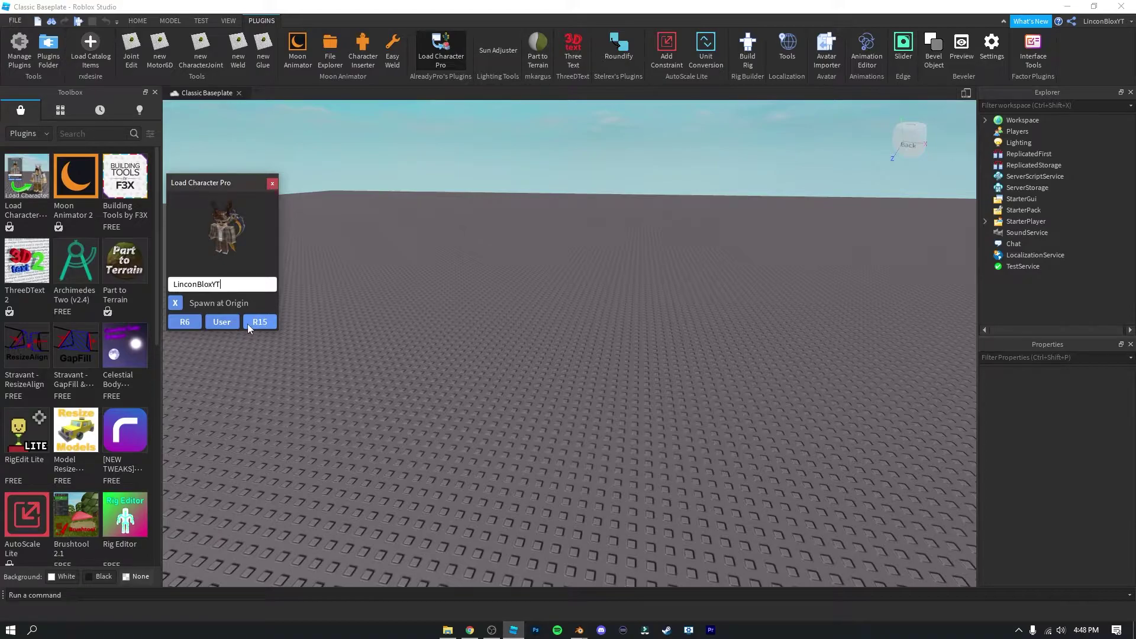
pyautogui.click(181, 322)
# Close the character loader and frame the camera on the spawned avatar
pyautogui.click(272, 184)
pyautogui.click(378, 293)
pyautogui.moveTo(378, 294); pyautogui.dragTo(378, 293, button='right')
pyautogui.scroll(-5, 378, 289)
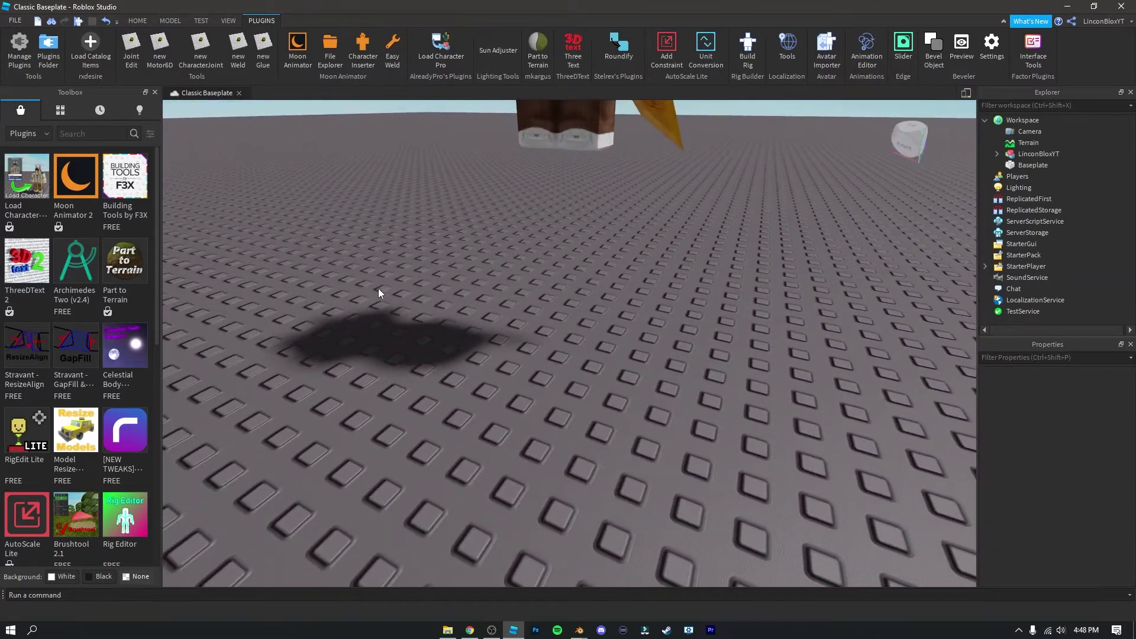
pyautogui.scroll(5, 378, 289)
pyautogui.scroll(-3, 378, 289)
pyautogui.scroll(-5, 397, 303)
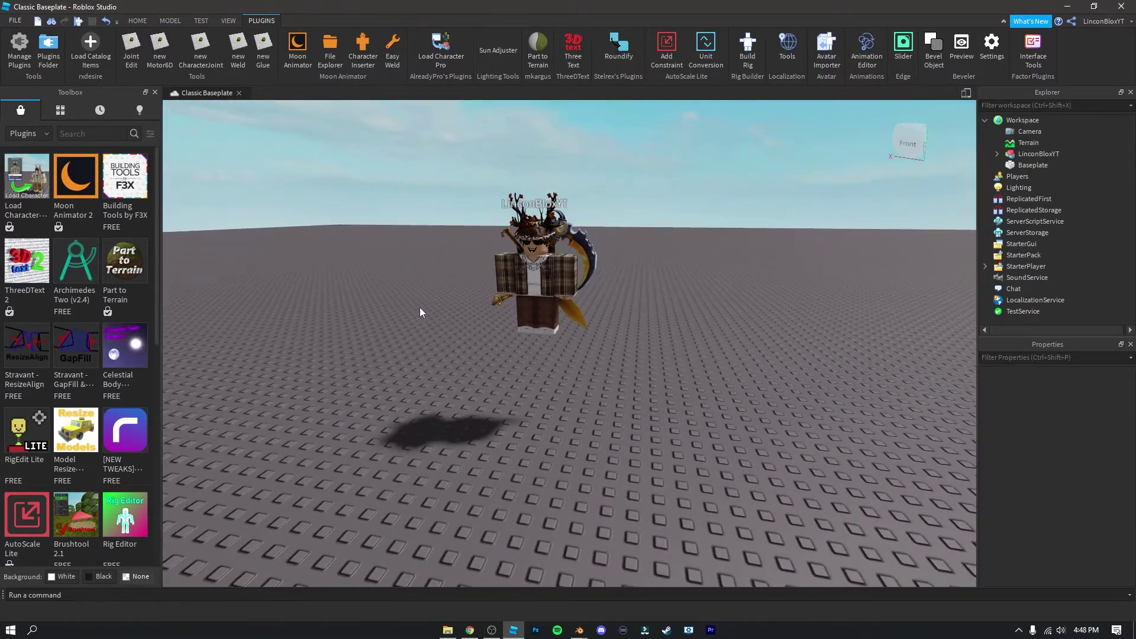
# Select the avatar model in Explorer and expand it to list accessories and body parts
pyautogui.click(1030, 154)
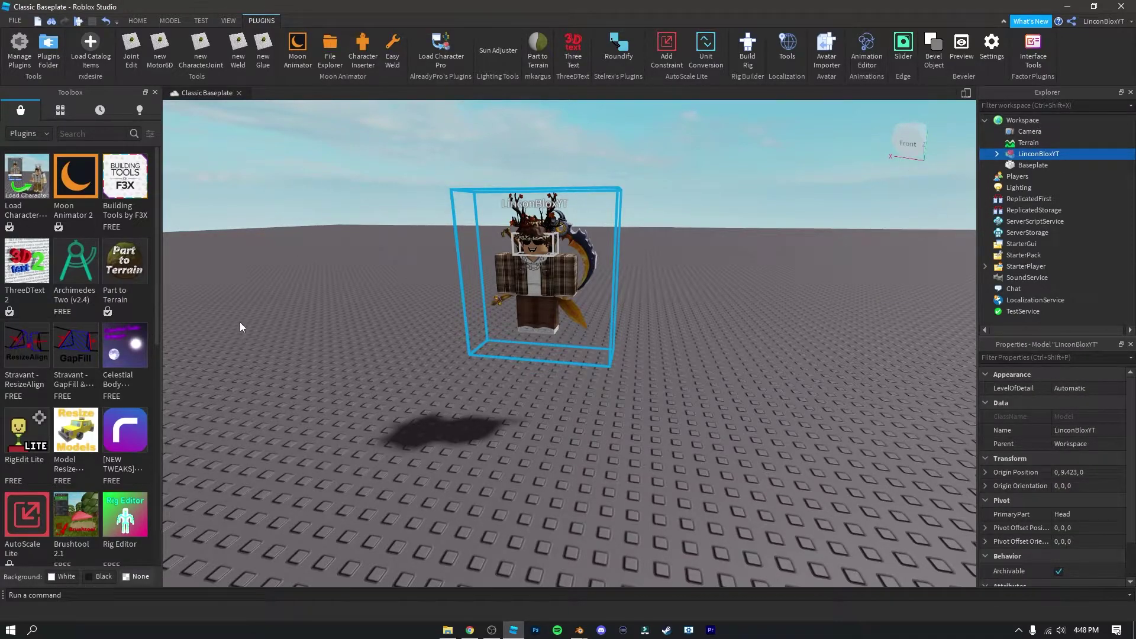
pyautogui.click(227, 20)
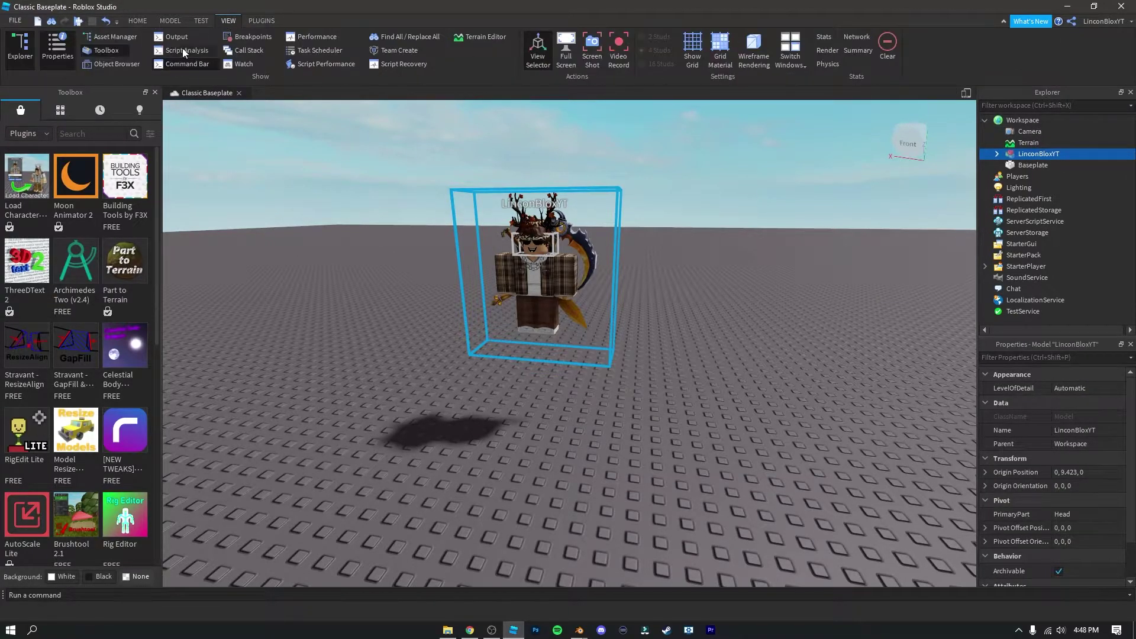
pyautogui.moveTo(1009, 194)
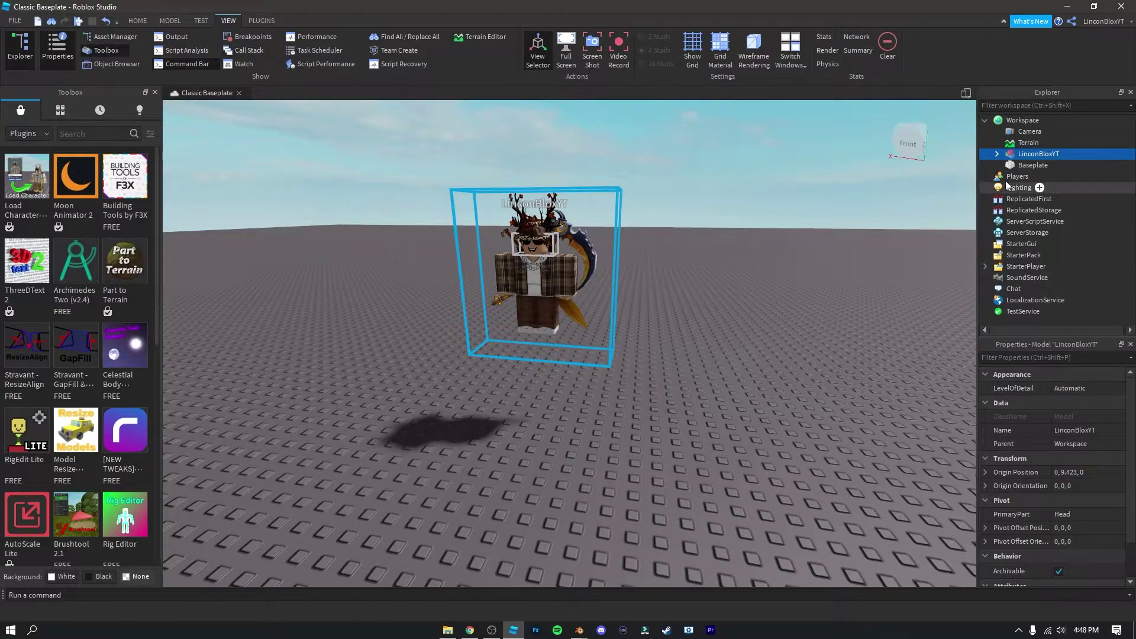
pyautogui.moveTo(1009, 155)
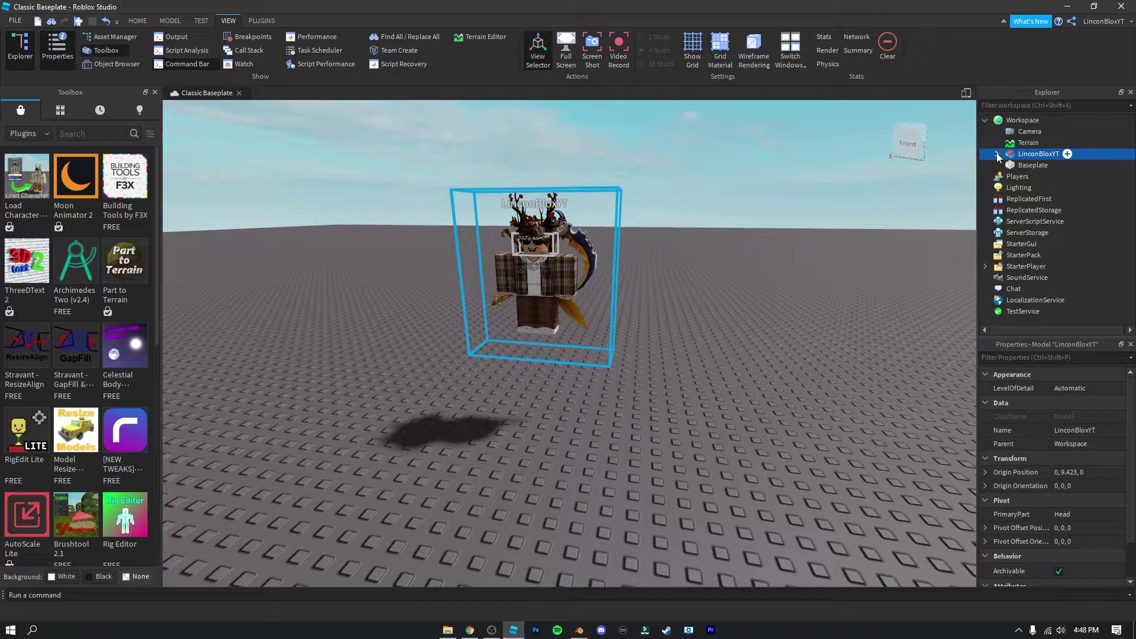
pyautogui.click(998, 157)
pyautogui.scroll(-5, 1066, 231)
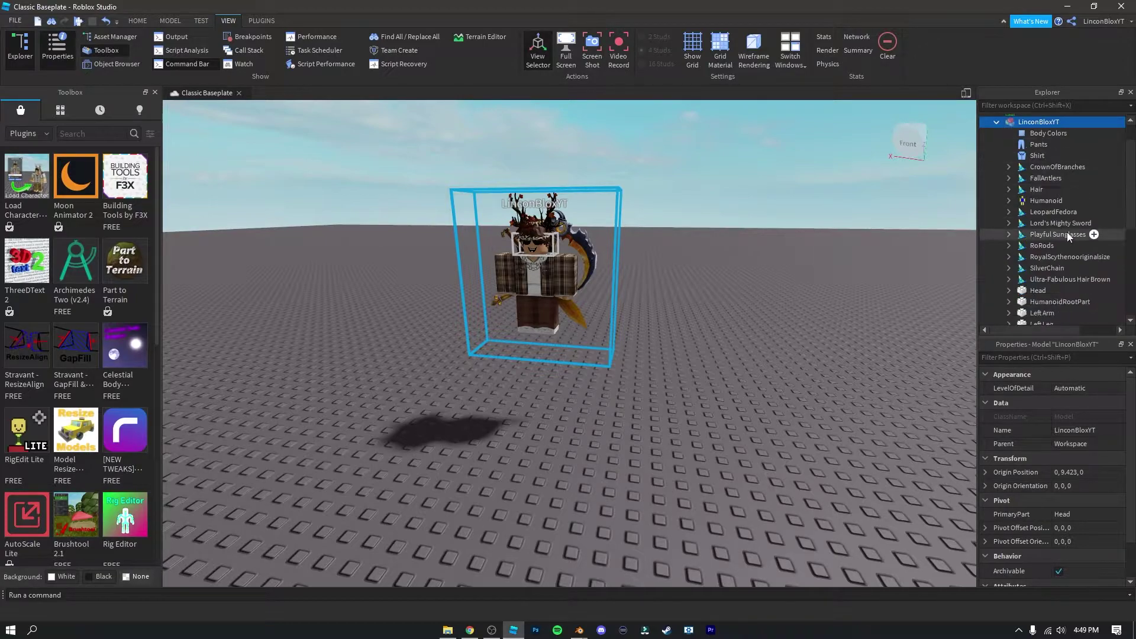
# Set the avatar's HumanoidRootPart Position to 0, 3, 0
pyautogui.click(1052, 271)
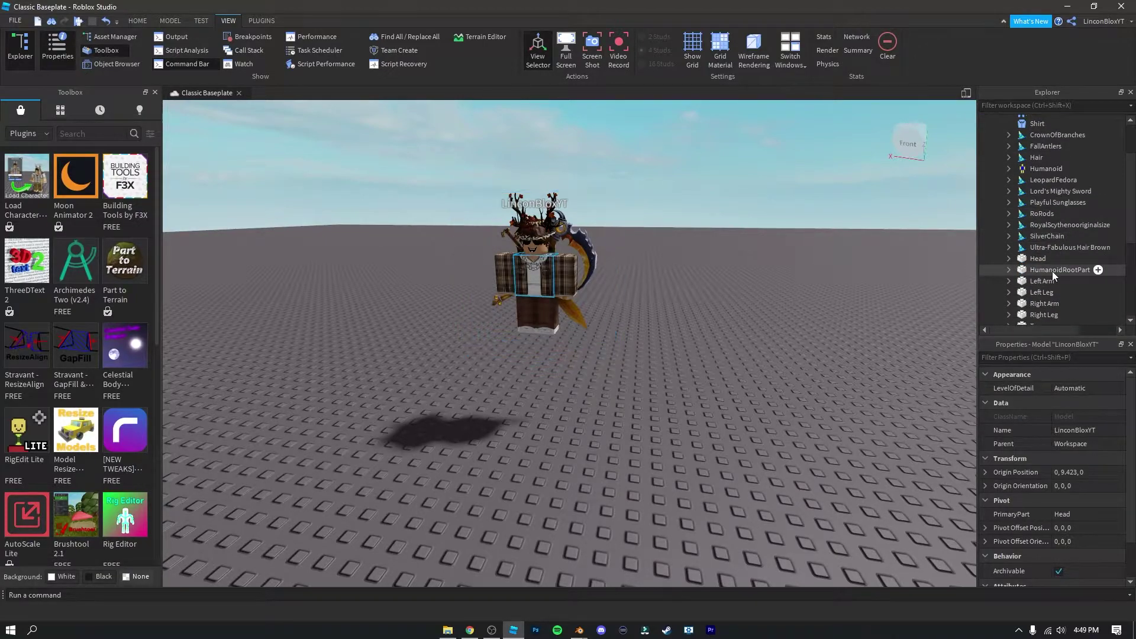
pyautogui.scroll(-3, 1060, 436)
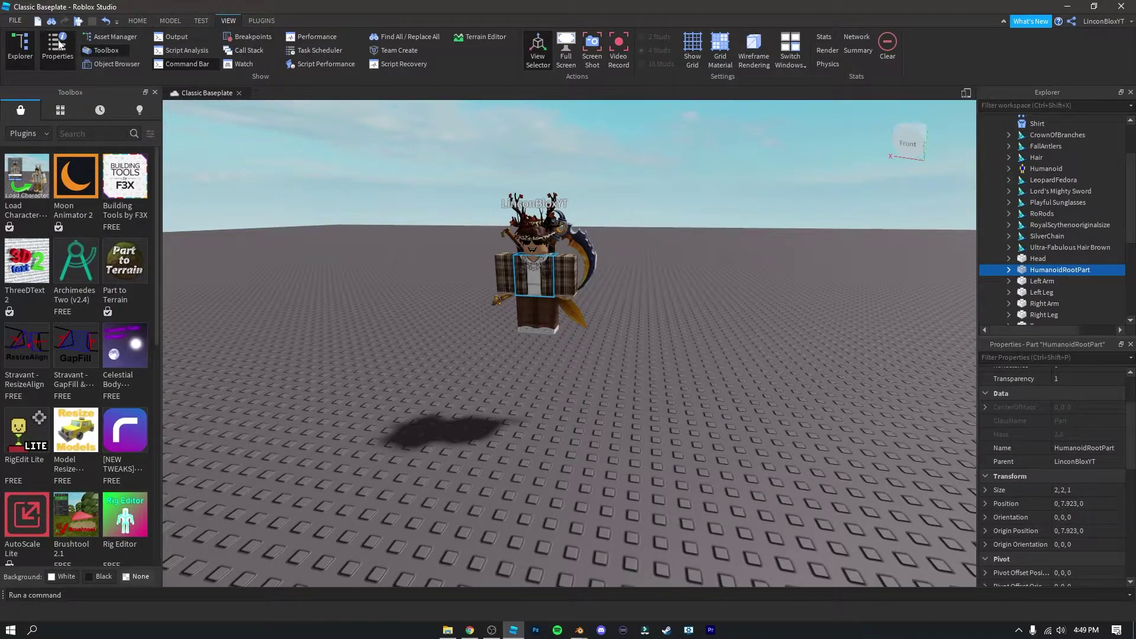
pyautogui.scroll(3, 1084, 423)
pyautogui.scroll(-3, 1067, 385)
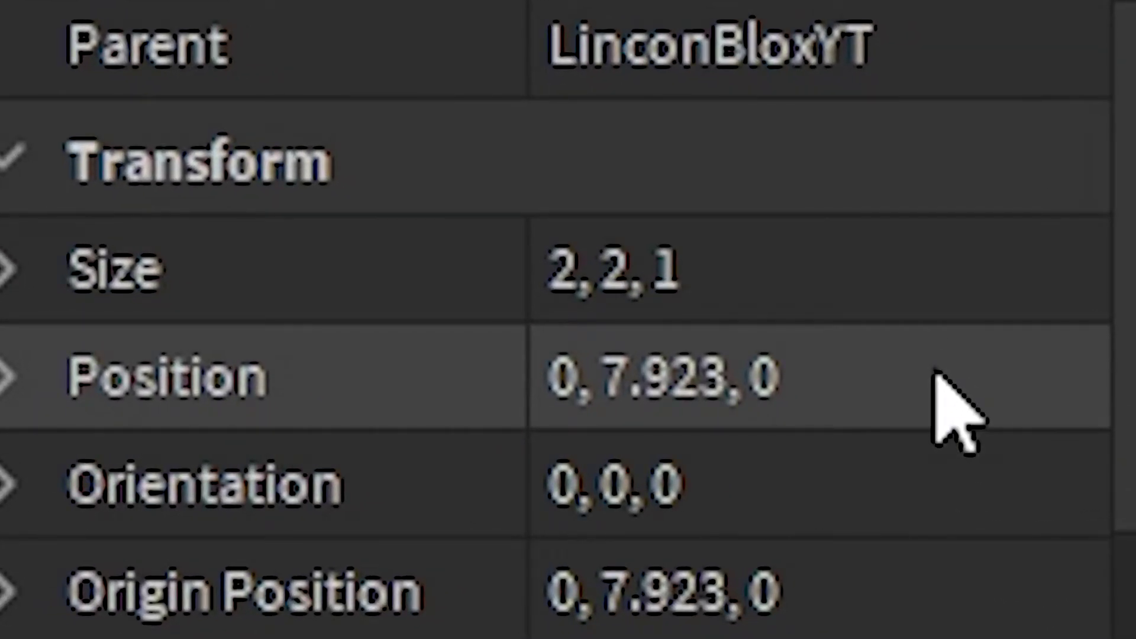
pyautogui.click(935, 372)
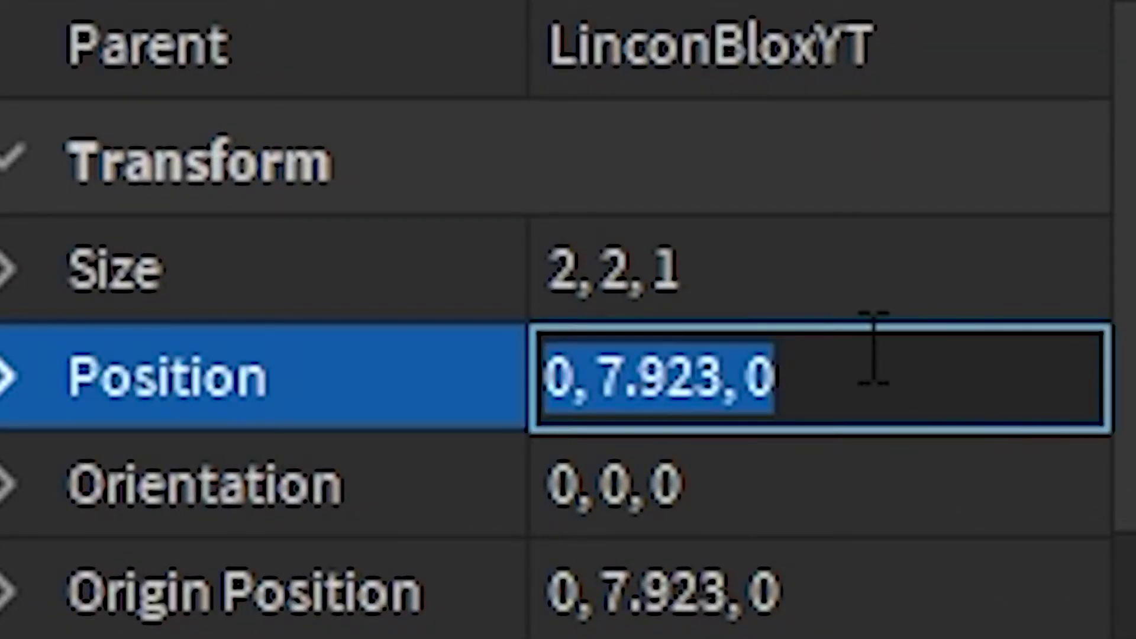
pyautogui.write('0')
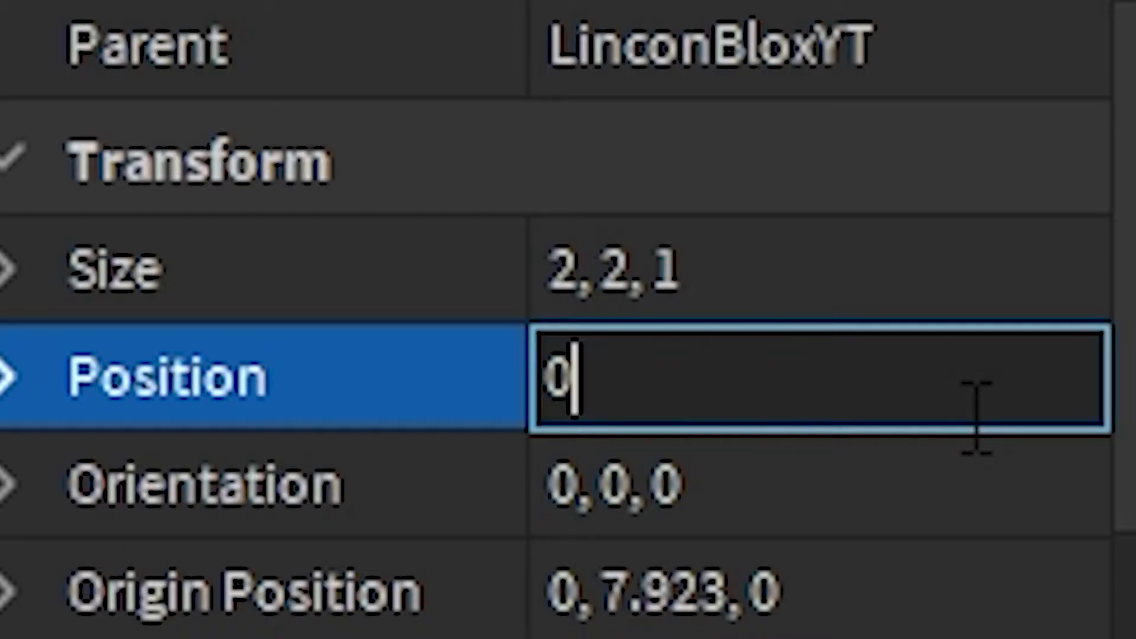
pyautogui.write(',3,0')
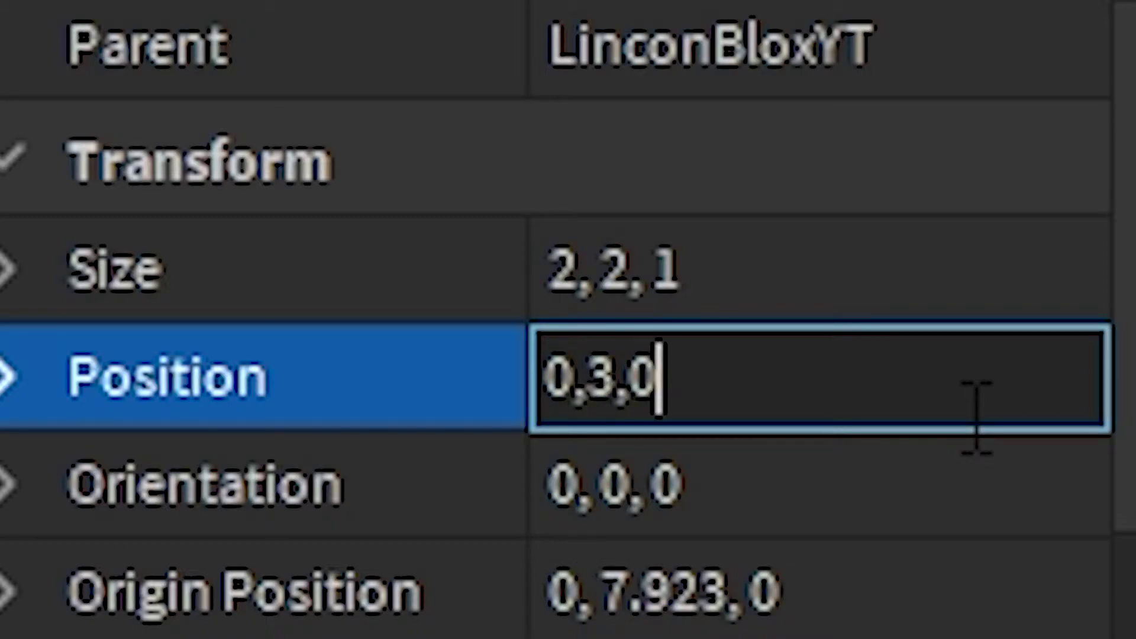
pyautogui.press('Return')
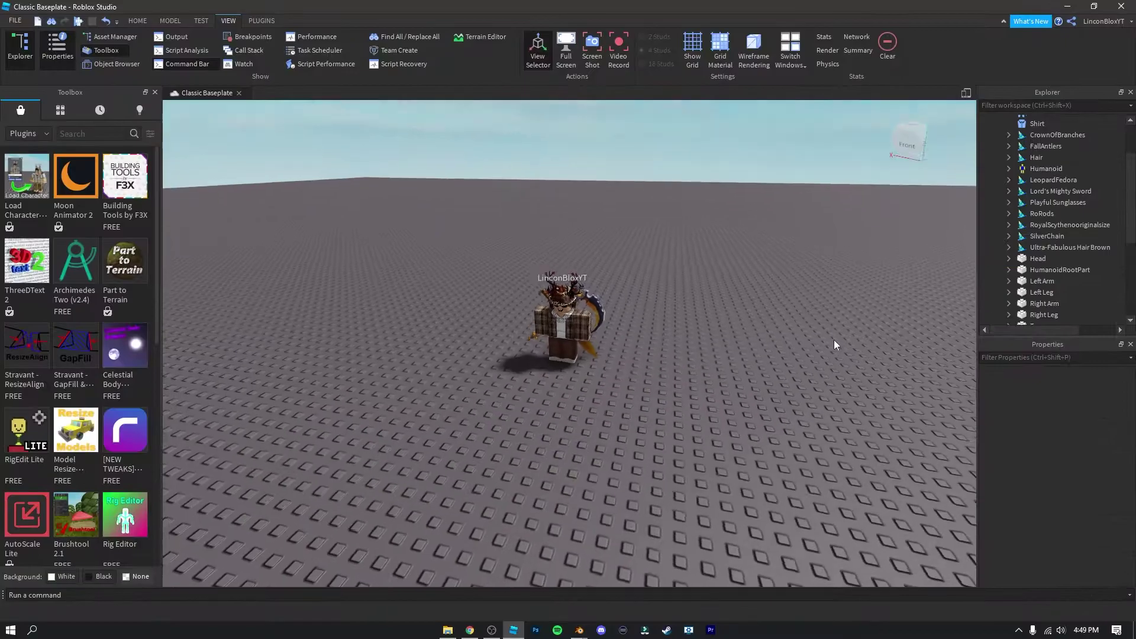
# Select the avatar and frame it with F in a close front view
pyautogui.scroll(-5, 834, 340)
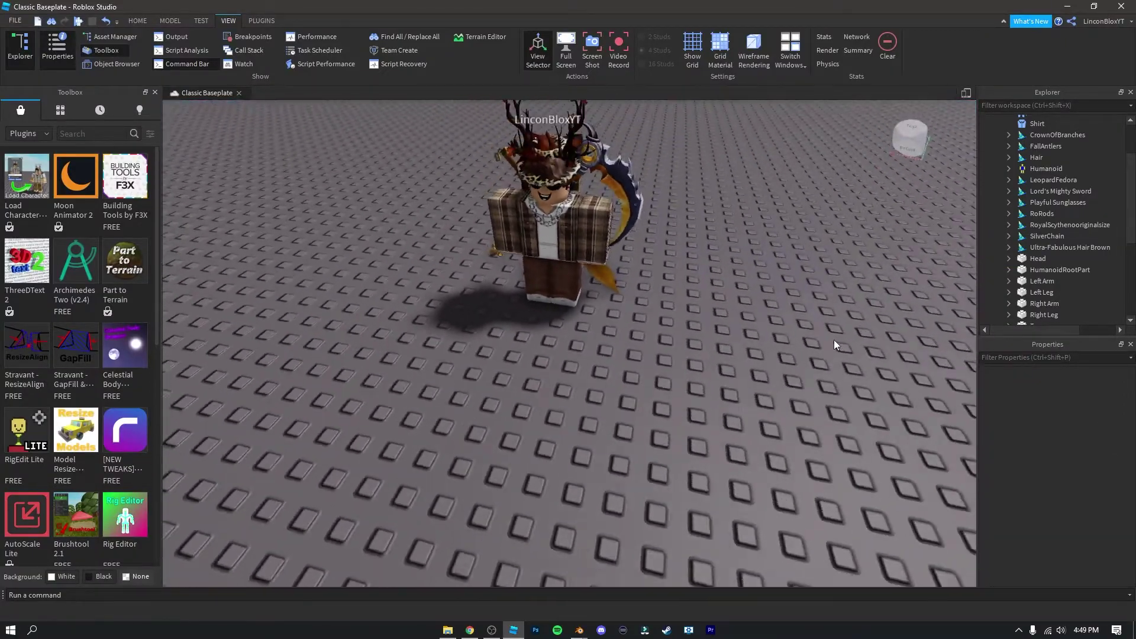
pyautogui.press('f')
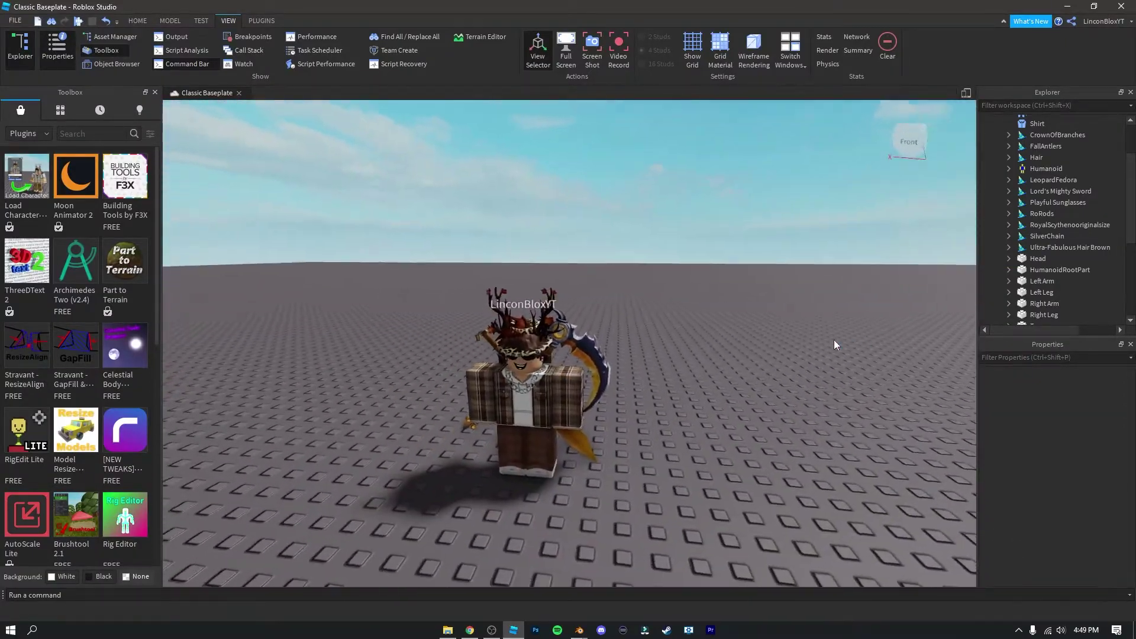
pyautogui.moveTo(833, 340); pyautogui.dragTo(833, 340, button='right')
pyautogui.scroll(5, 604, 299)
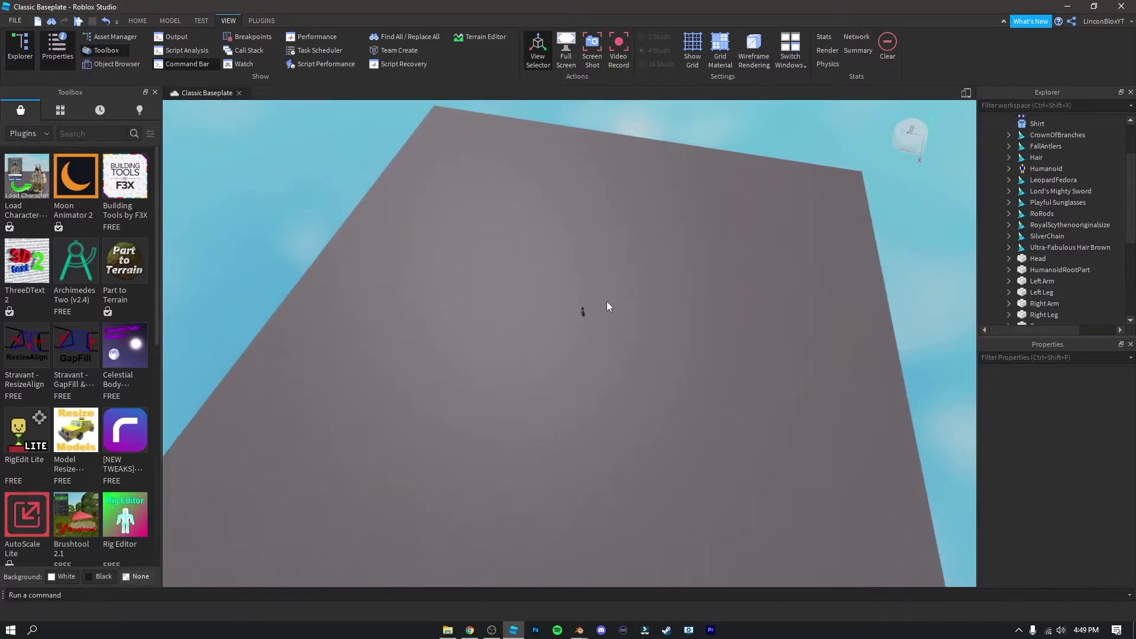
pyautogui.scroll(3, 583, 331)
pyautogui.click(572, 376)
pyautogui.press('f')
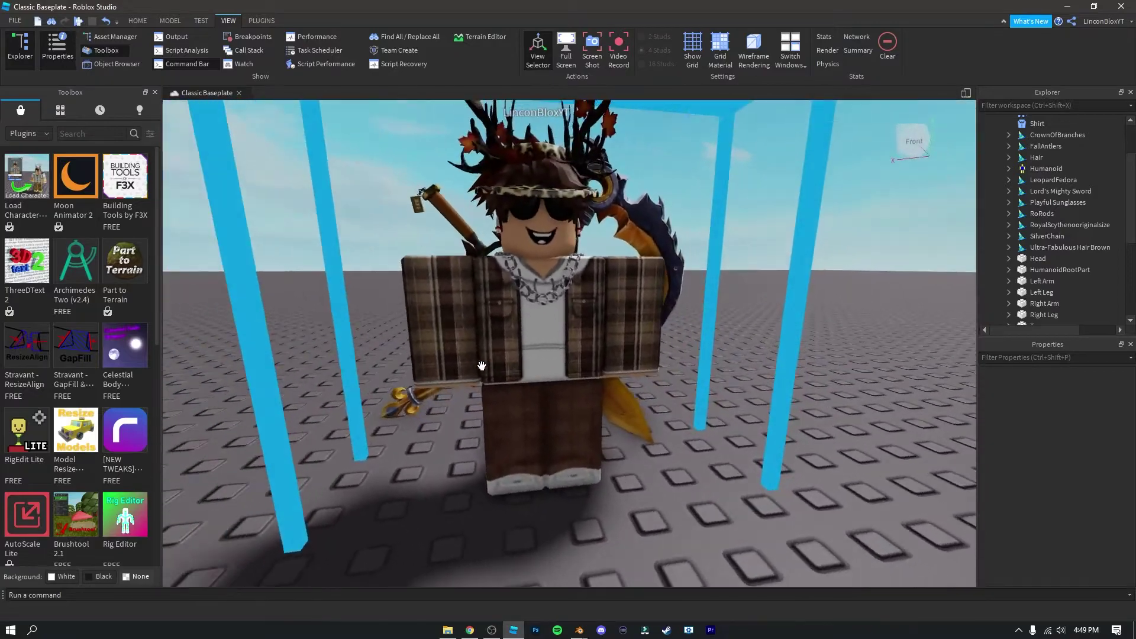
pyautogui.scroll(-5, 482, 367)
pyautogui.scroll(5, 482, 367)
pyautogui.scroll(-3, 503, 355)
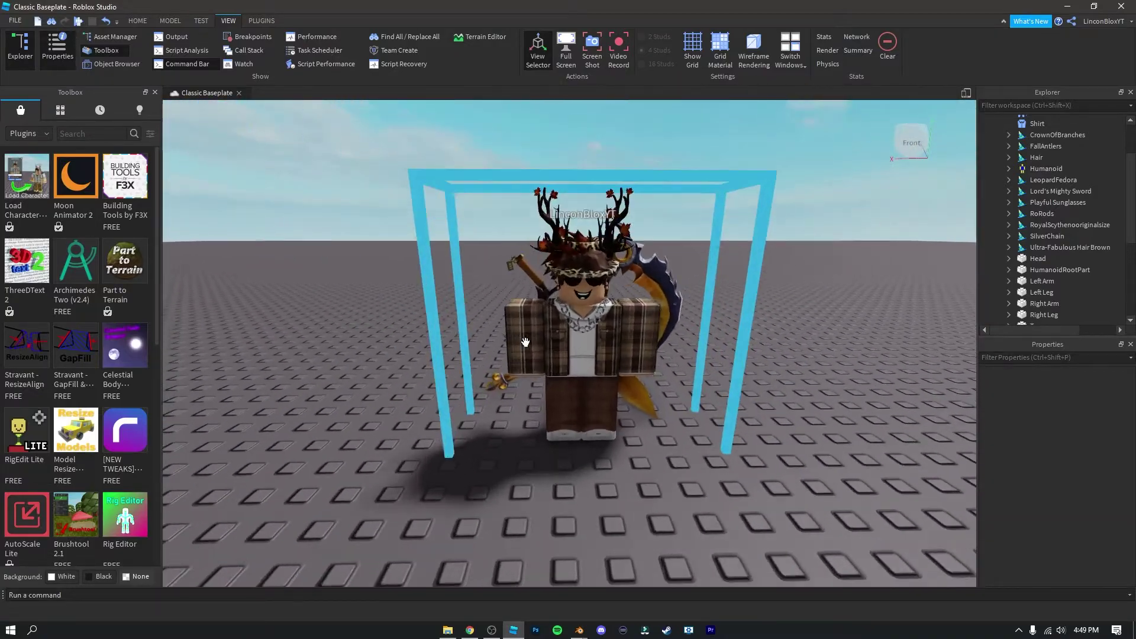
pyautogui.scroll(2, 526, 342)
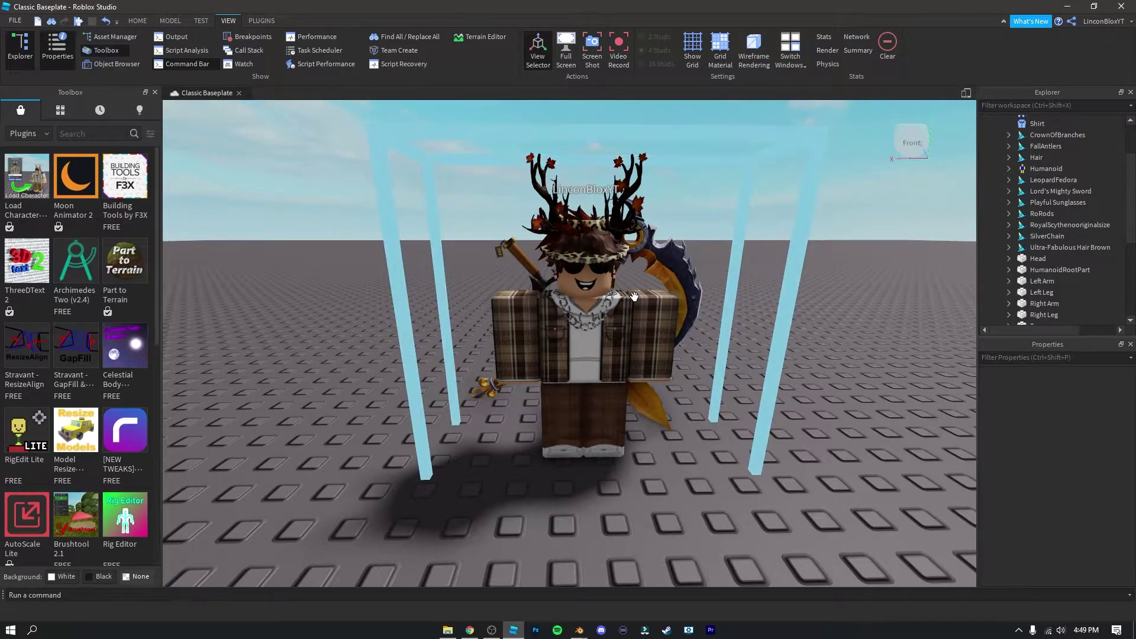
pyautogui.scroll(2, 1044, 237)
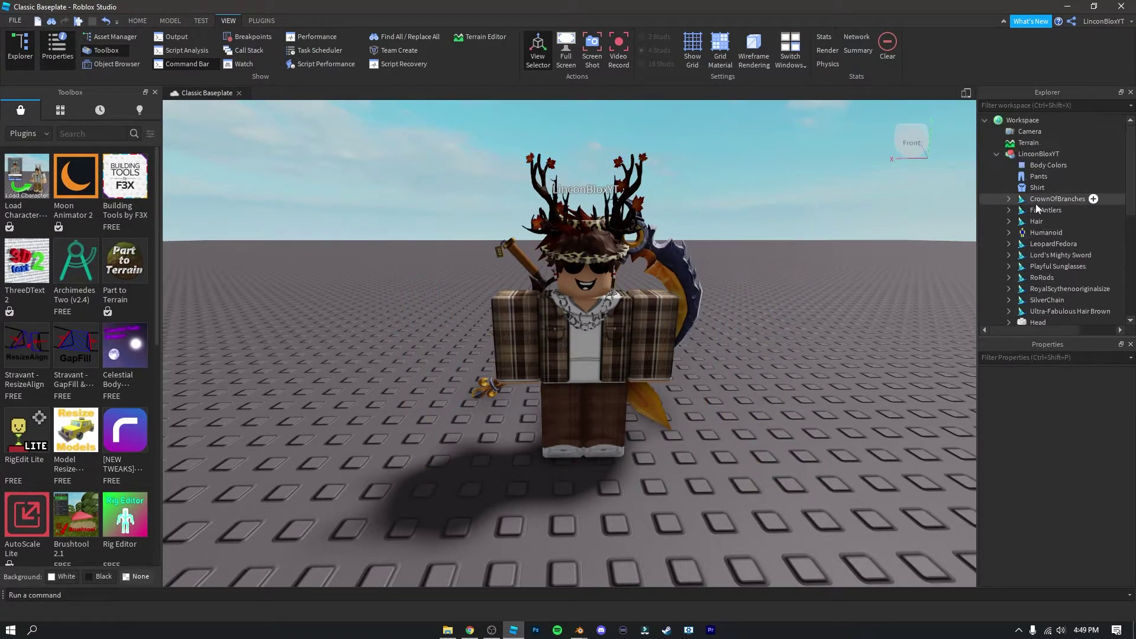
# Select all ten accessories, from CrownOfBranches through Ultra-Fabulous Hair Brown
pyautogui.click(1038, 154)
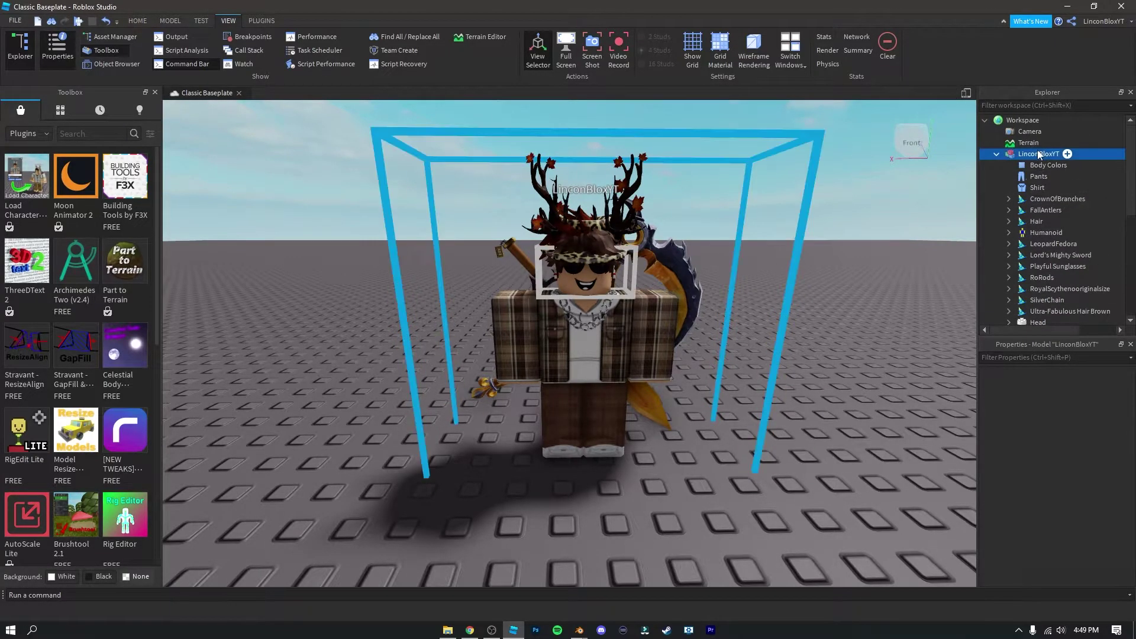
pyautogui.click(1046, 200)
pyautogui.keyDown('ctrl'); pyautogui.click(1040, 214); pyautogui.keyUp('ctrl')
pyautogui.keyDown('ctrl'); pyautogui.click(1036, 222); pyautogui.keyUp('ctrl')
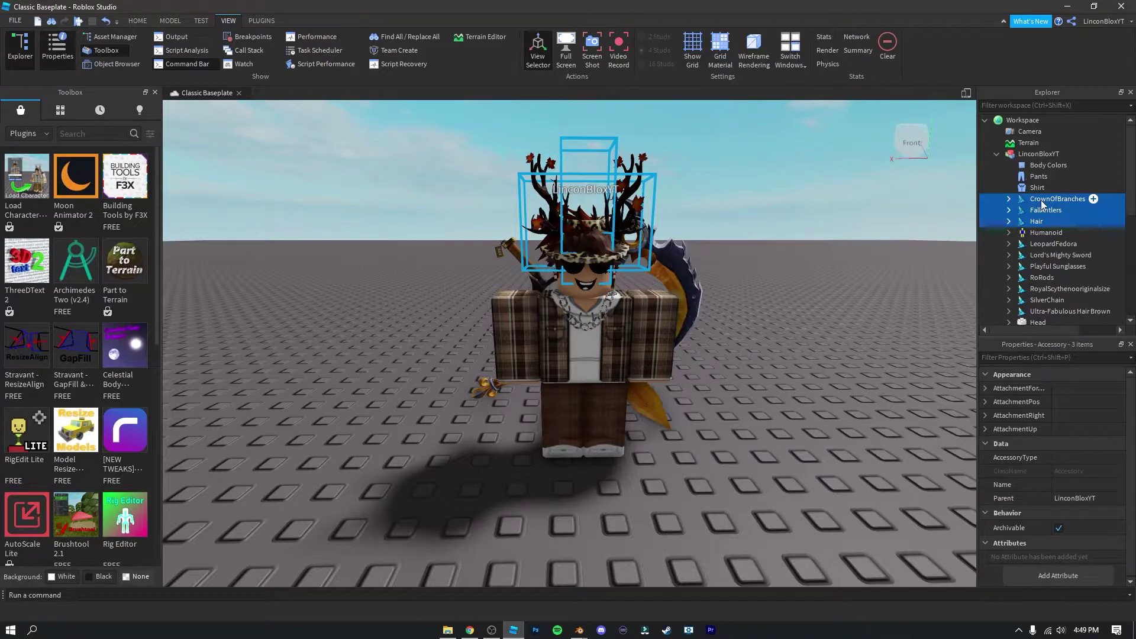
pyautogui.keyDown('ctrl'); pyautogui.click(1049, 243); pyautogui.keyUp('ctrl')
pyautogui.keyDown('ctrl'); pyautogui.click(1048, 255); pyautogui.keyUp('ctrl')
pyautogui.keyDown('ctrl'); pyautogui.click(1046, 266); pyautogui.keyUp('ctrl')
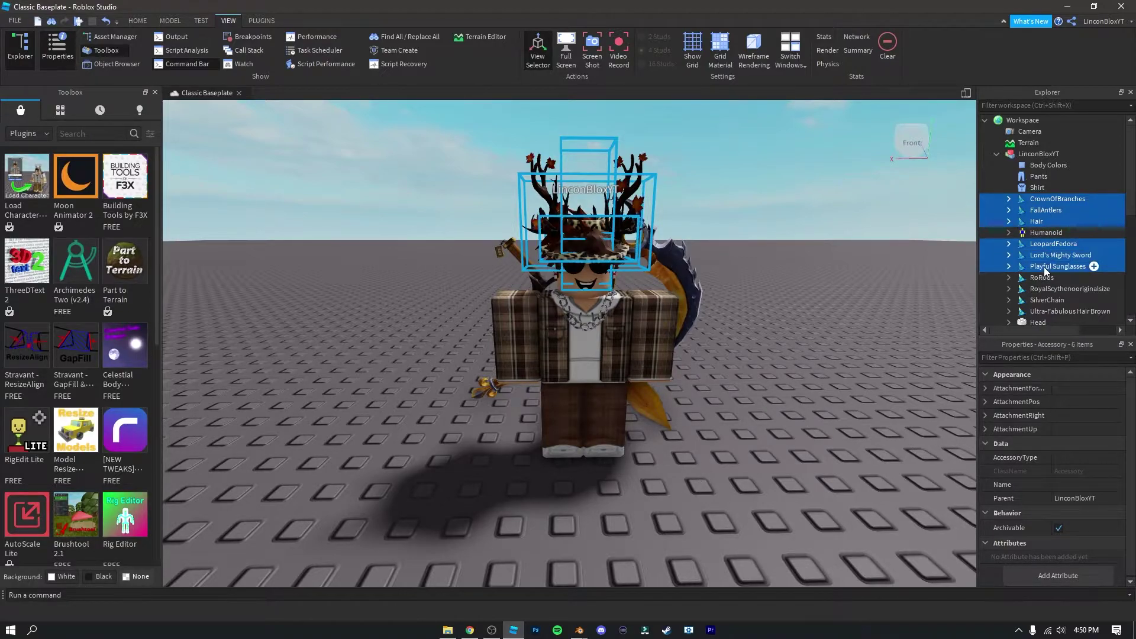
pyautogui.keyDown('ctrl'); pyautogui.click(1045, 278); pyautogui.keyUp('ctrl')
pyautogui.keyDown('ctrl'); pyautogui.click(1045, 289); pyautogui.keyUp('ctrl')
pyautogui.keyDown('ctrl'); pyautogui.click(1039, 300); pyautogui.keyUp('ctrl')
pyautogui.keyDown('ctrl'); pyautogui.click(1042, 311); pyautogui.keyUp('ctrl')
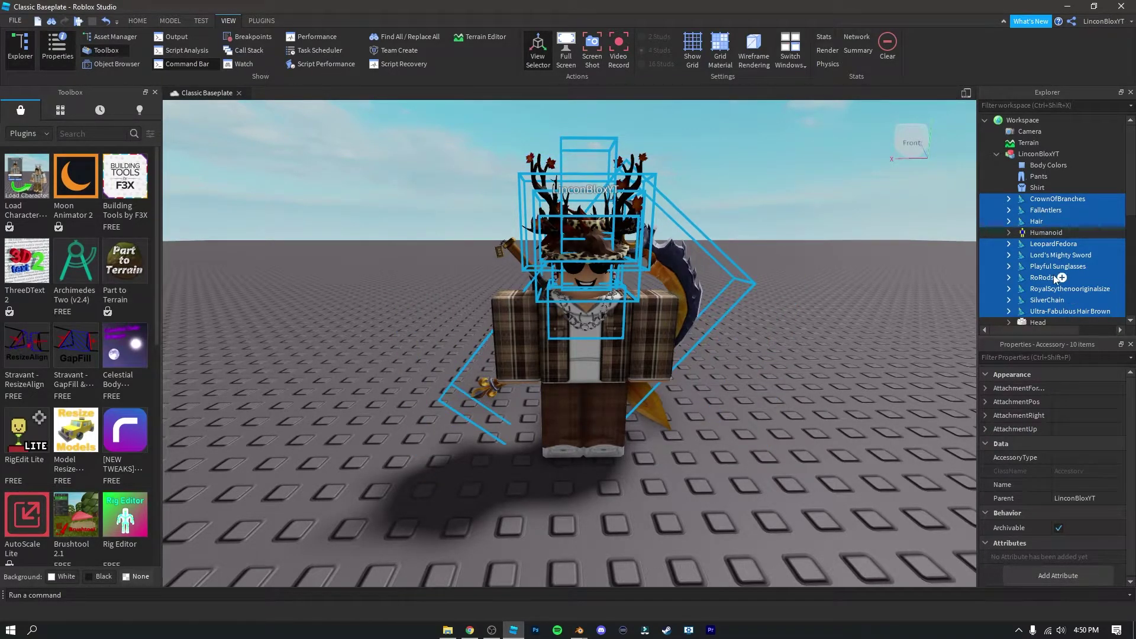
# Export the selection, creating and entering a New Roblox GFX folder in Downloads
pyautogui.scroll(-2, 1053, 275)
pyautogui.rightClick(1054, 216)
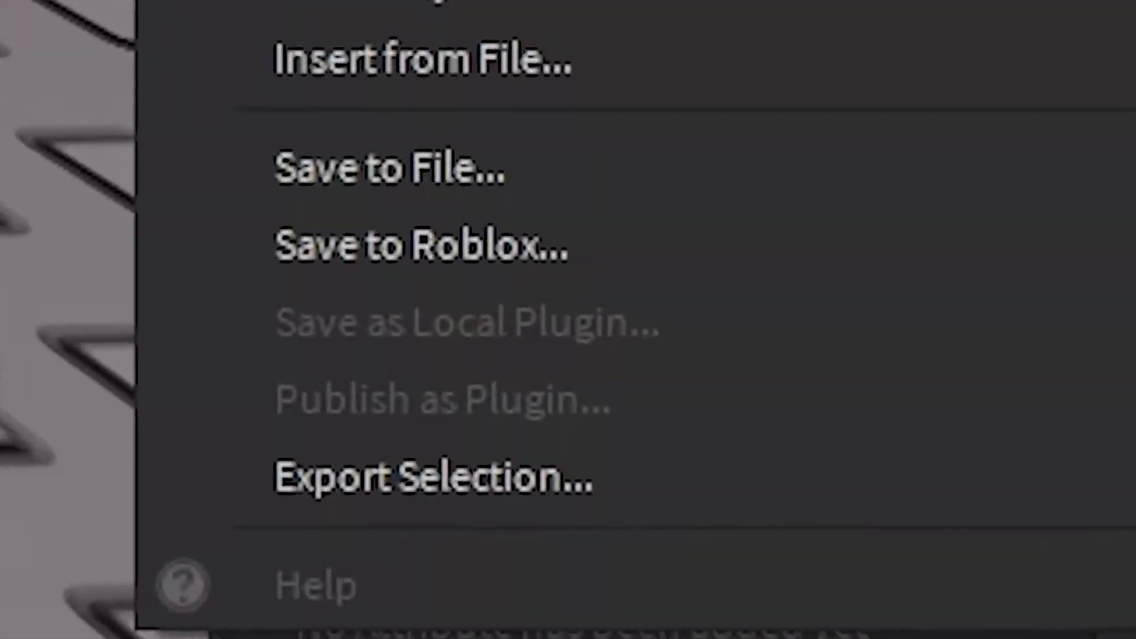
pyautogui.click(290, 485)
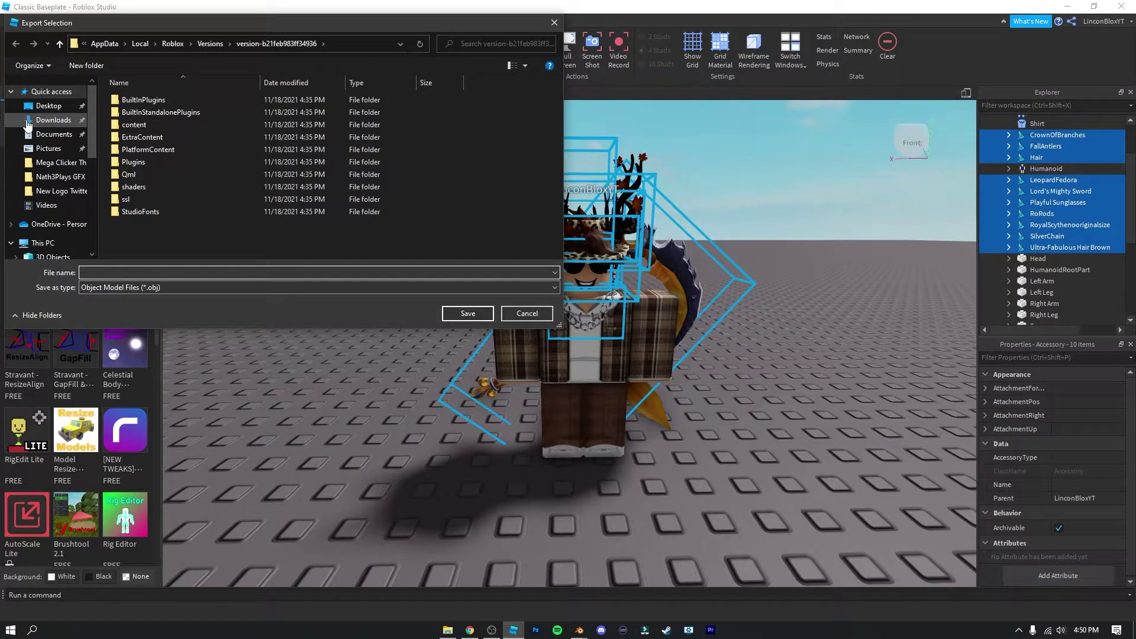
pyautogui.click(27, 120)
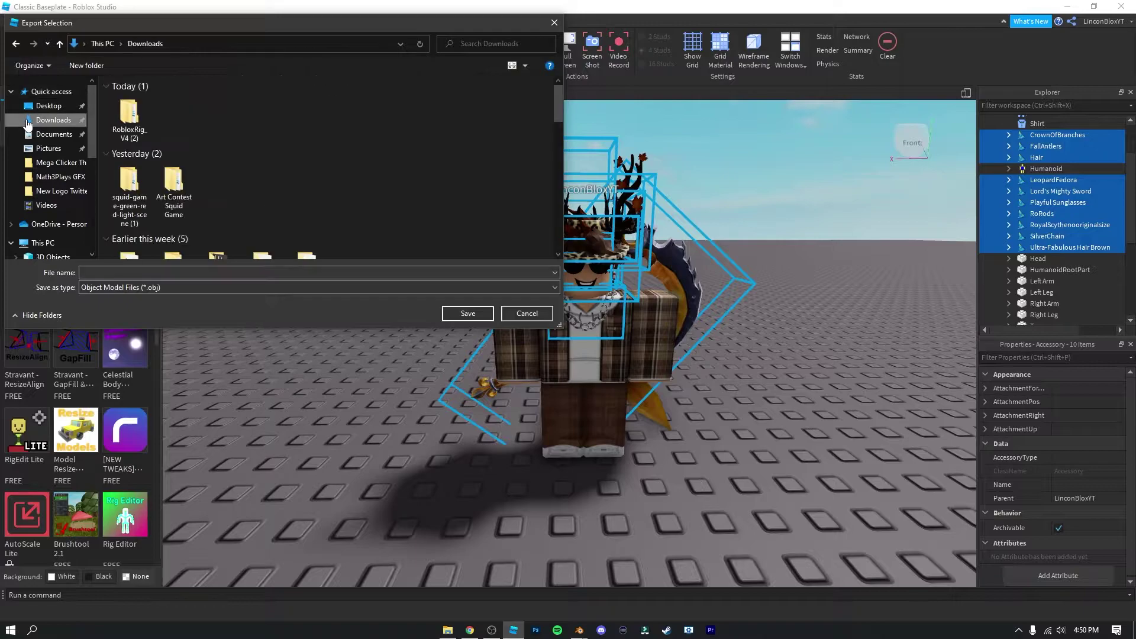
pyautogui.rightClick(211, 115)
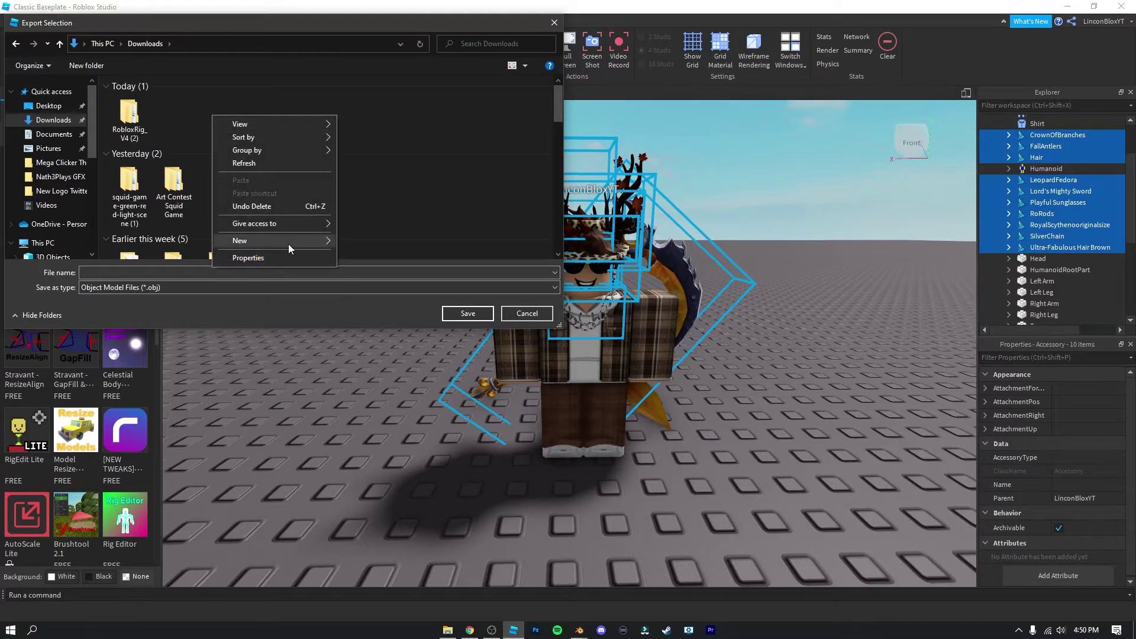
pyautogui.moveTo(300, 243)
pyautogui.click(367, 242)
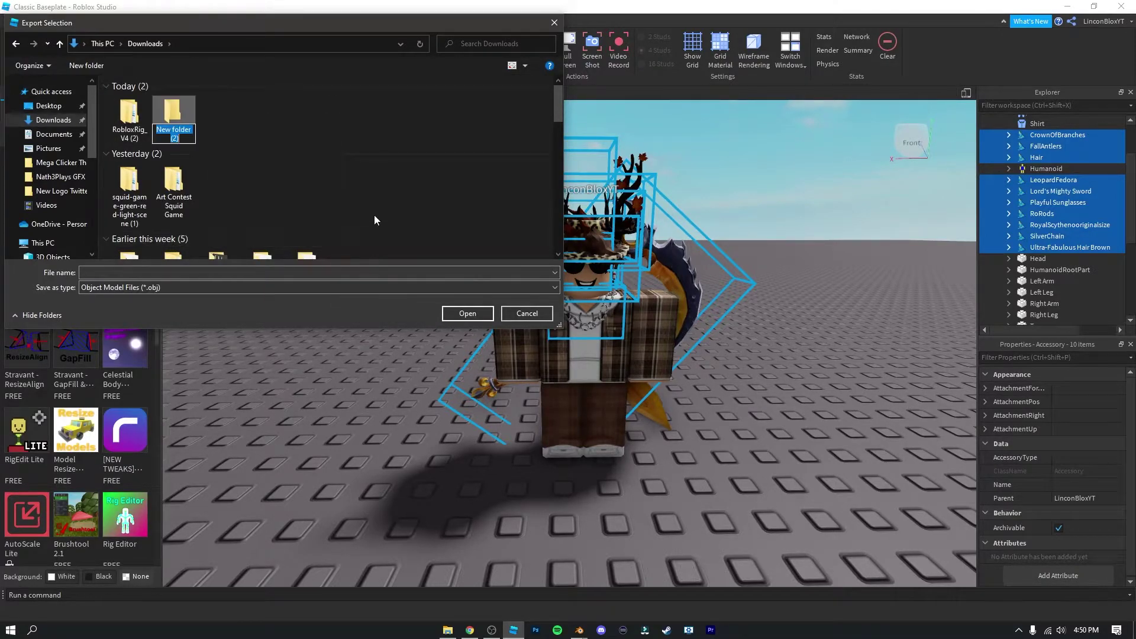
pyautogui.write('New Roblox GFX')
pyautogui.press('Return')
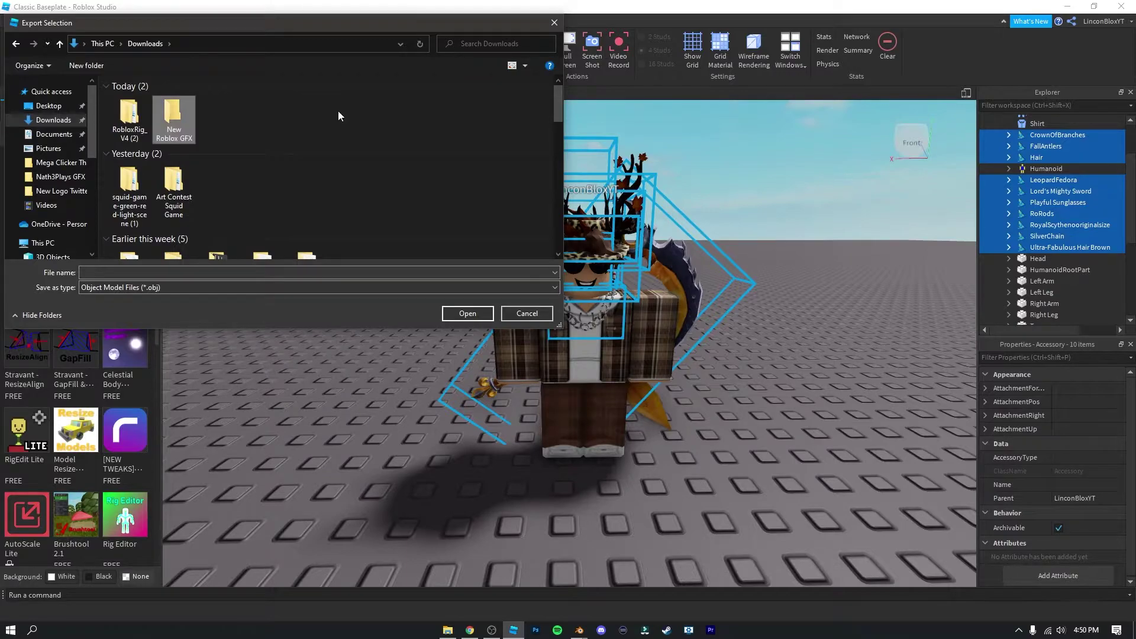
pyautogui.doubleClick(182, 117)
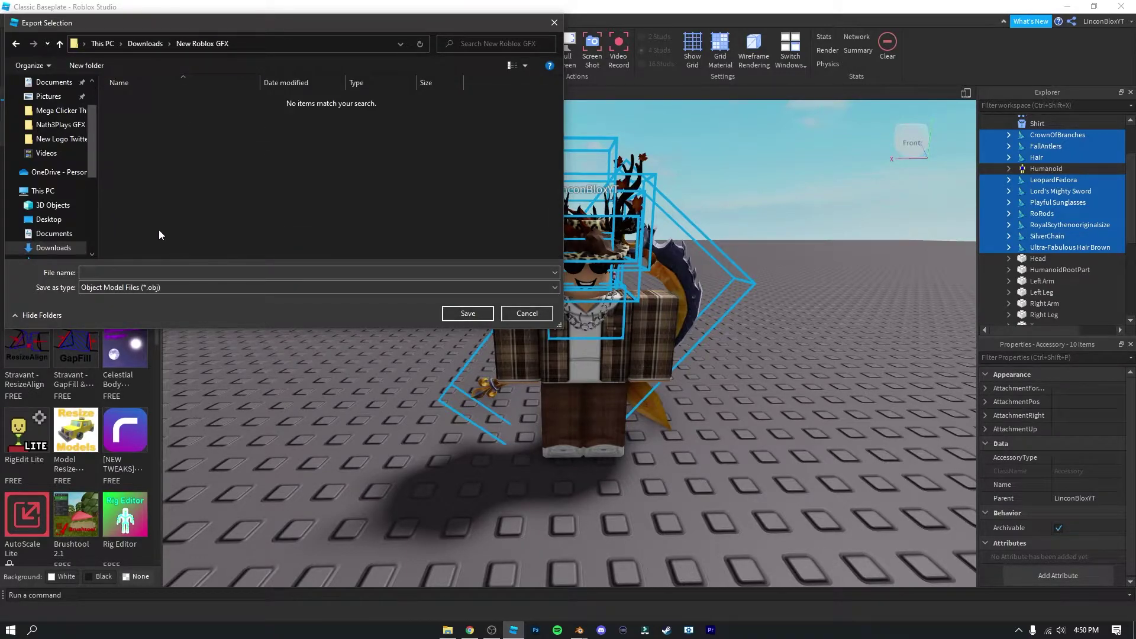
# Save the export as Hats with the .obj file type
pyautogui.click(123, 268)
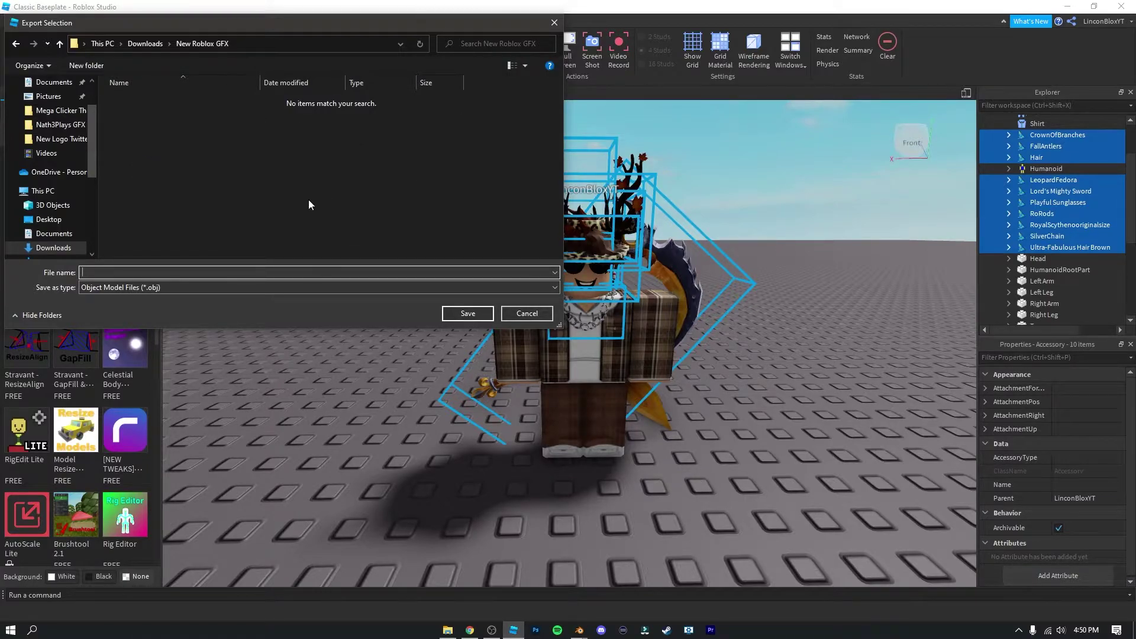
pyautogui.write('Hats')
pyautogui.click(97, 288)
pyautogui.click(57, 286)
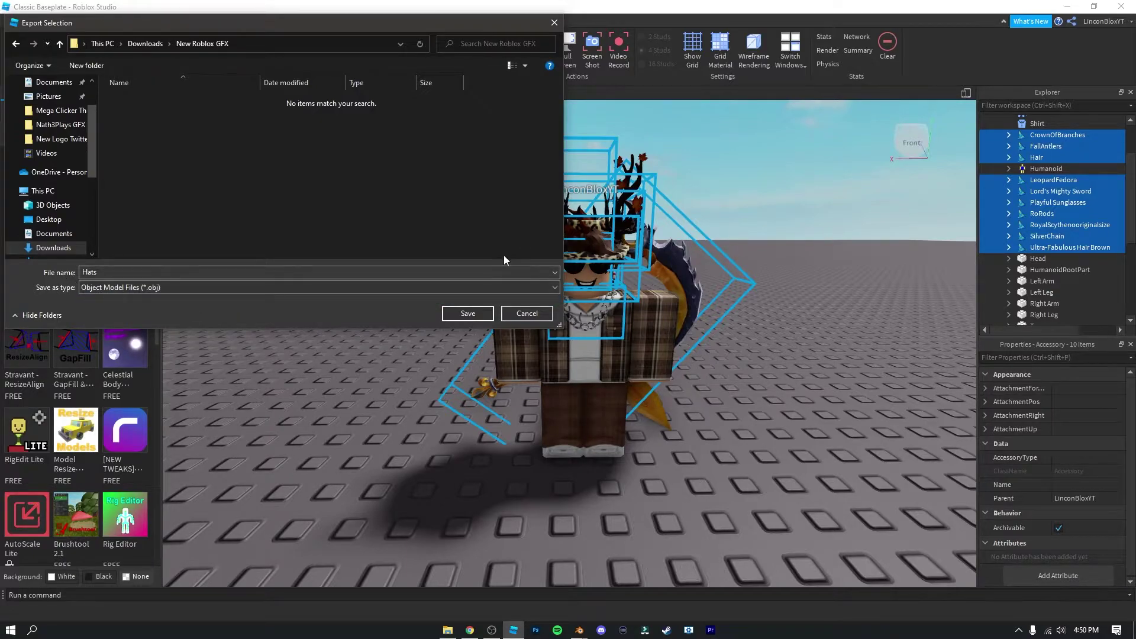
pyautogui.click(225, 288)
pyautogui.click(54, 290)
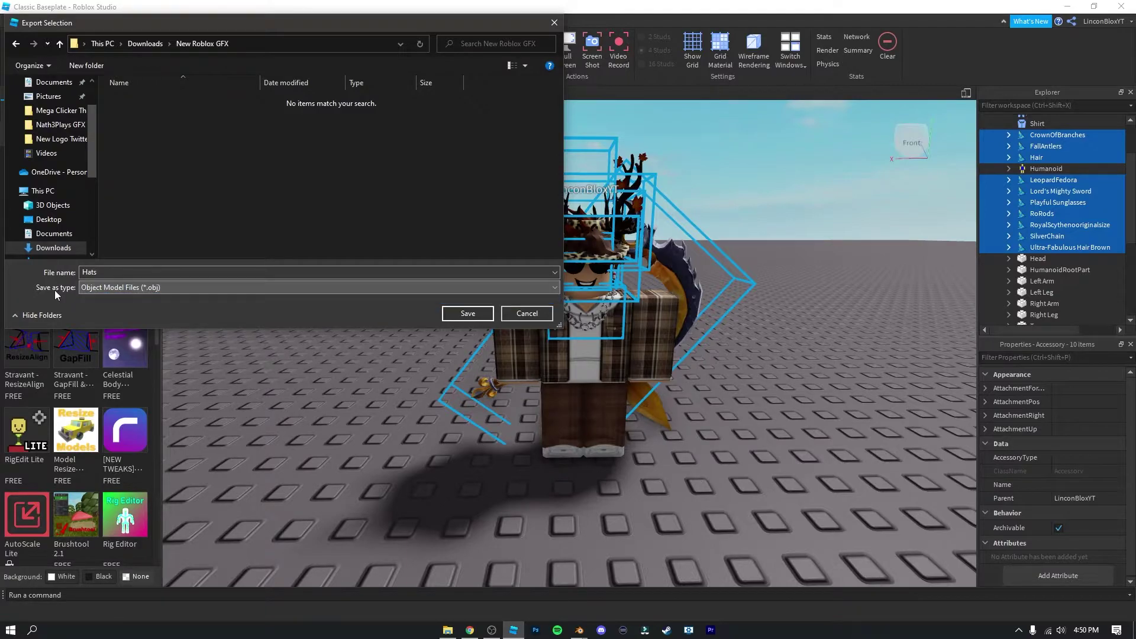
pyautogui.click(467, 314)
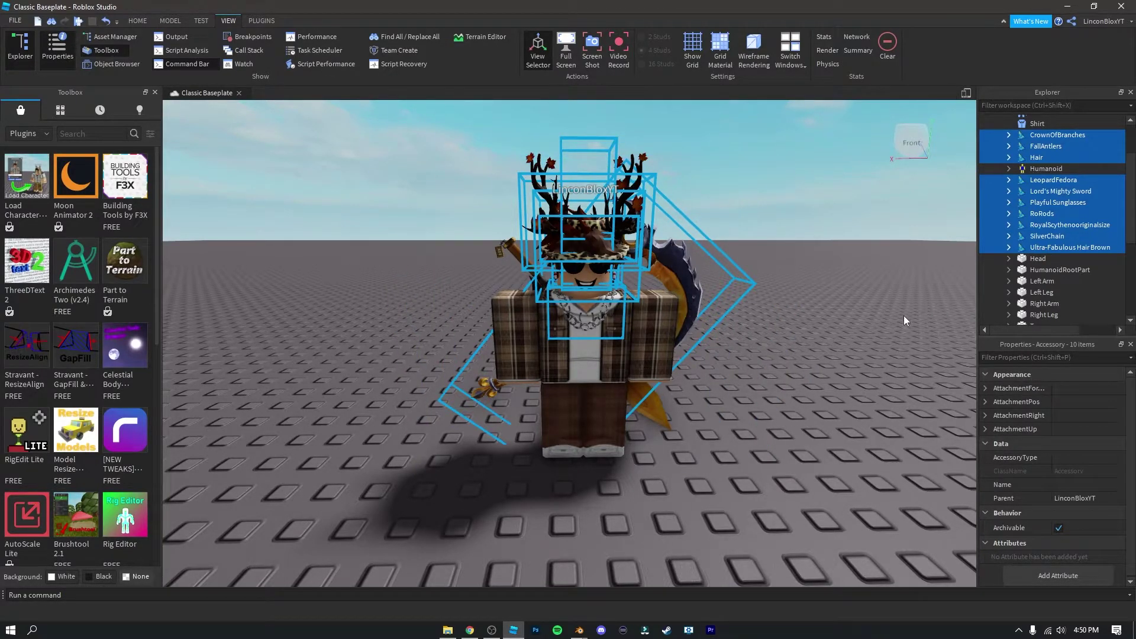
# Delete the ten accessories and select the whole avatar model
pyautogui.press('Delete')
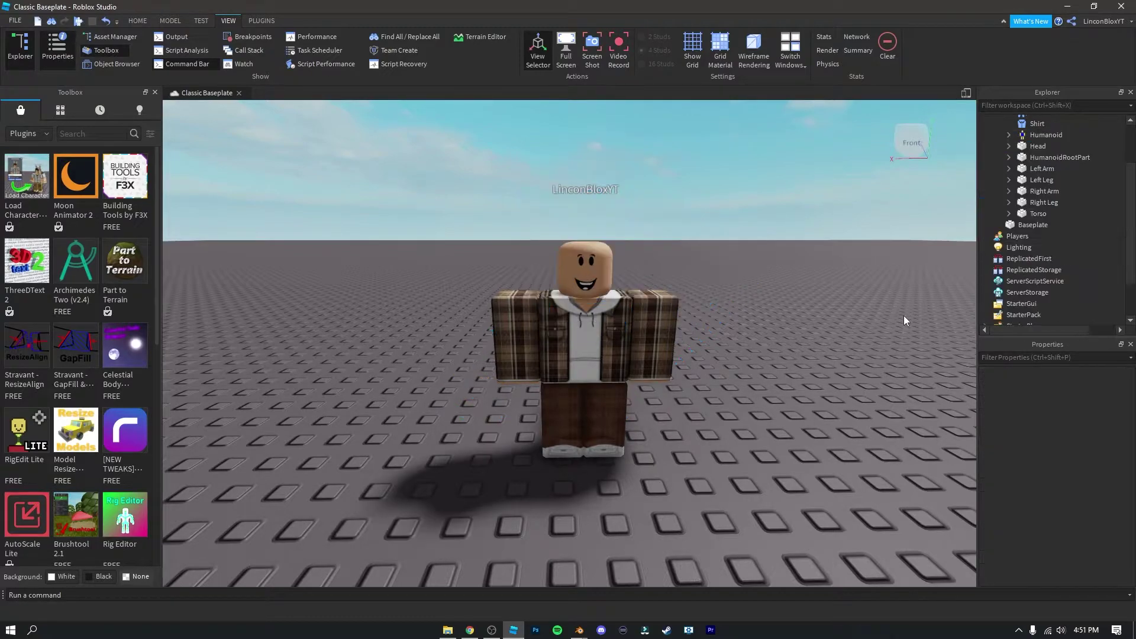
pyautogui.scroll(3, 1045, 201)
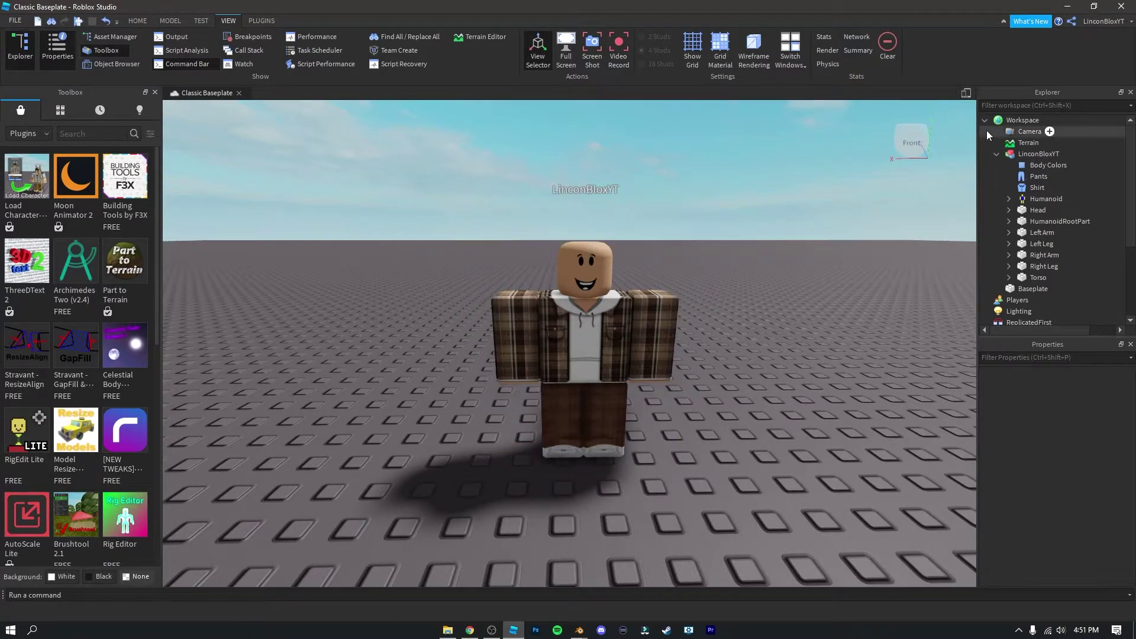
pyautogui.click(1032, 154)
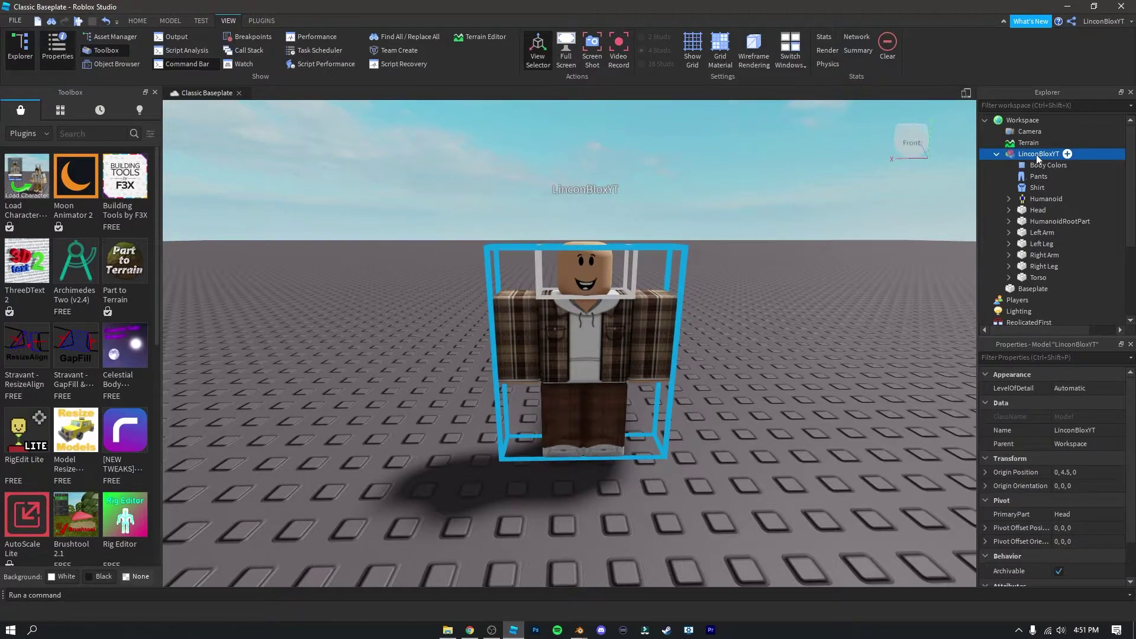
# Export the bare avatar as Body.obj into New Roblox GFX, then deselect it
pyautogui.rightClick(1037, 158)
pyautogui.click(1047, 488)
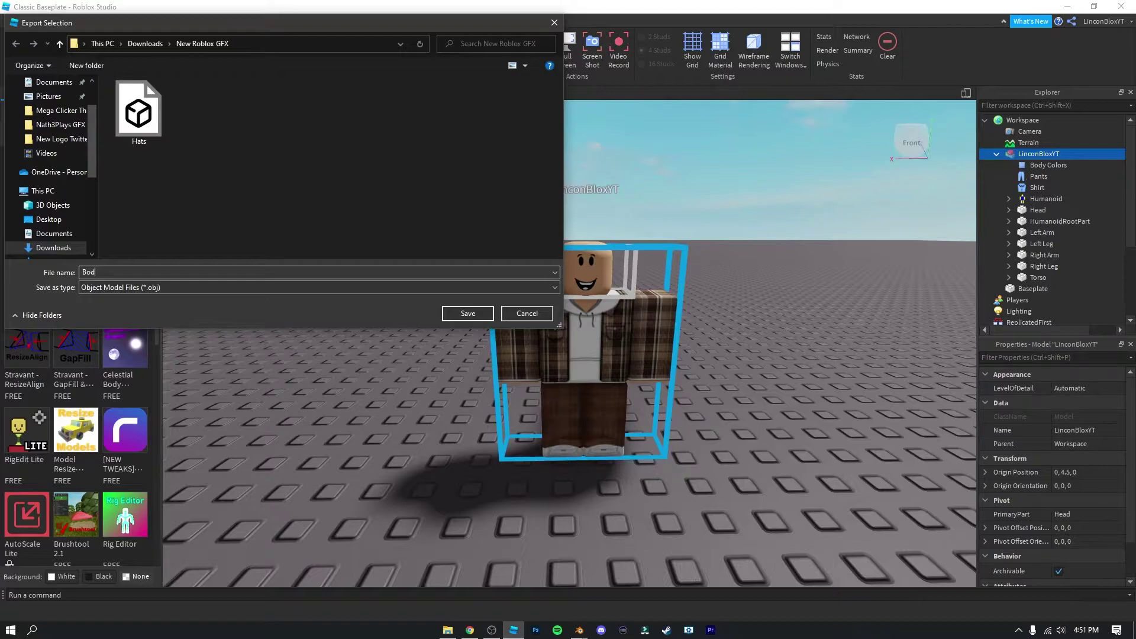
pyautogui.click(468, 313)
pyautogui.click(343, 319)
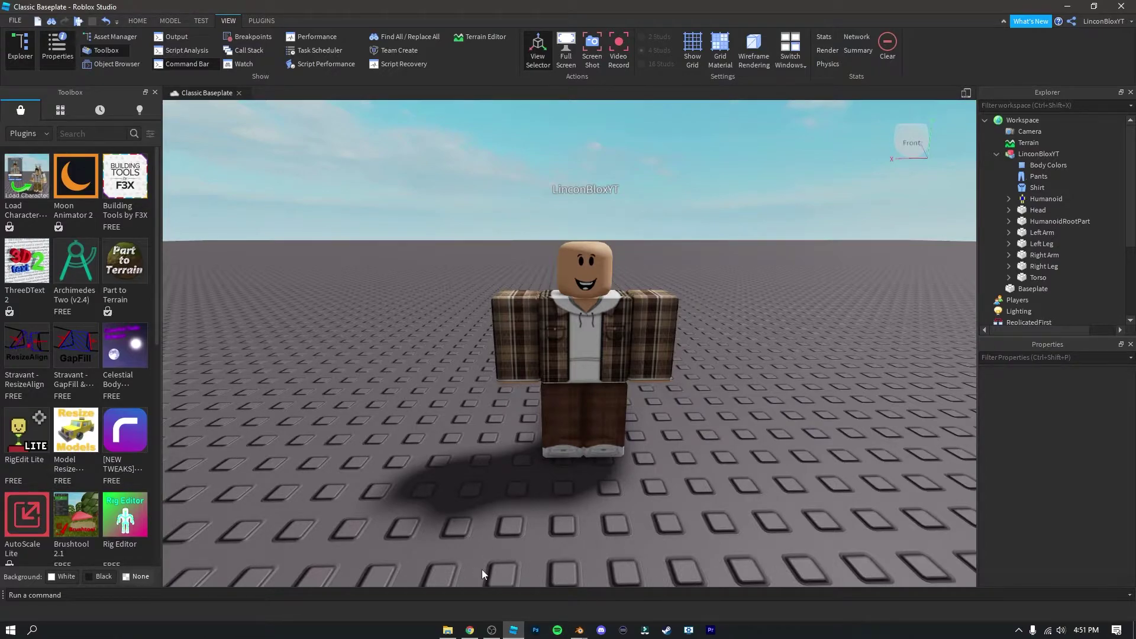
pyautogui.click(579, 631)
# Make Mesh_Head's Rigcreations1Mtl a Principled BSDF with an Image Texture feeding Base Color
pyautogui.click(602, 598)
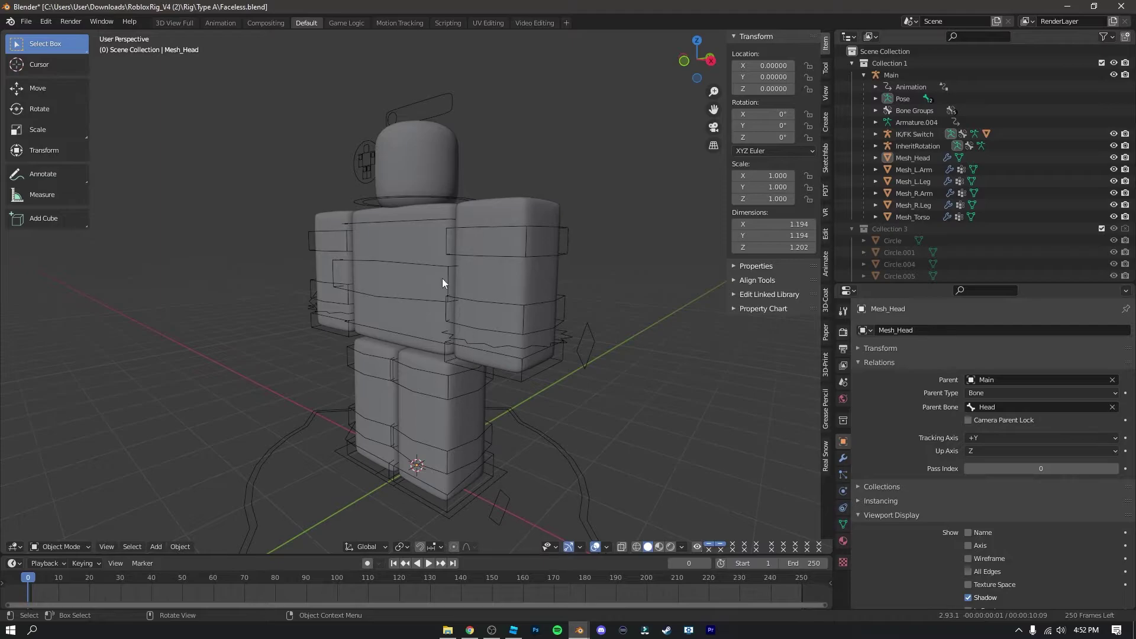
pyautogui.click(408, 163)
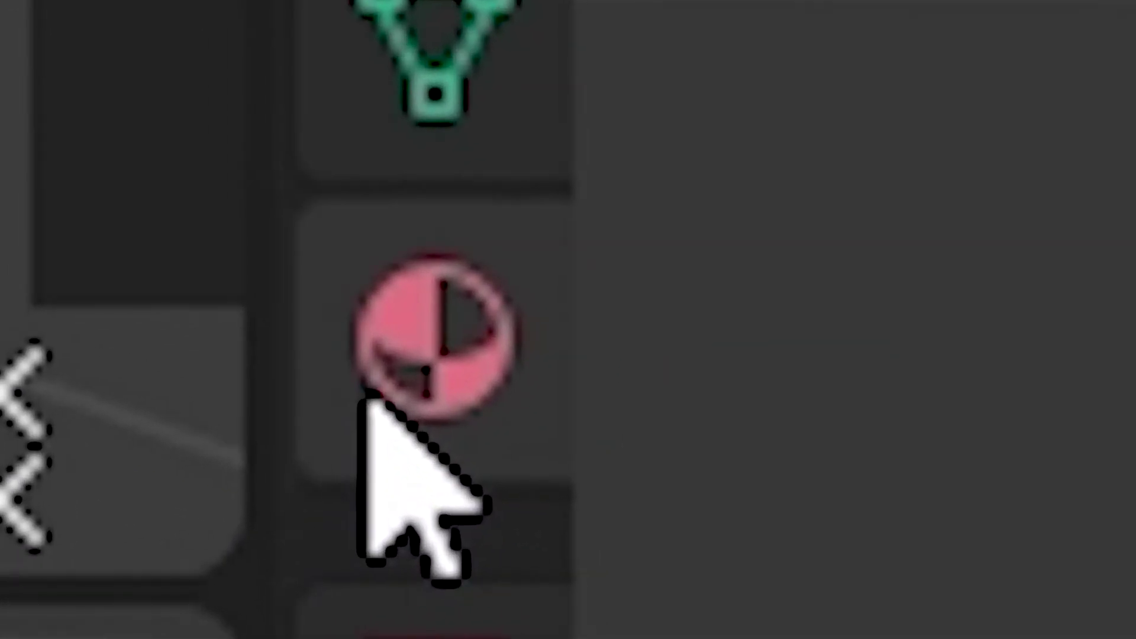
pyautogui.click(384, 379)
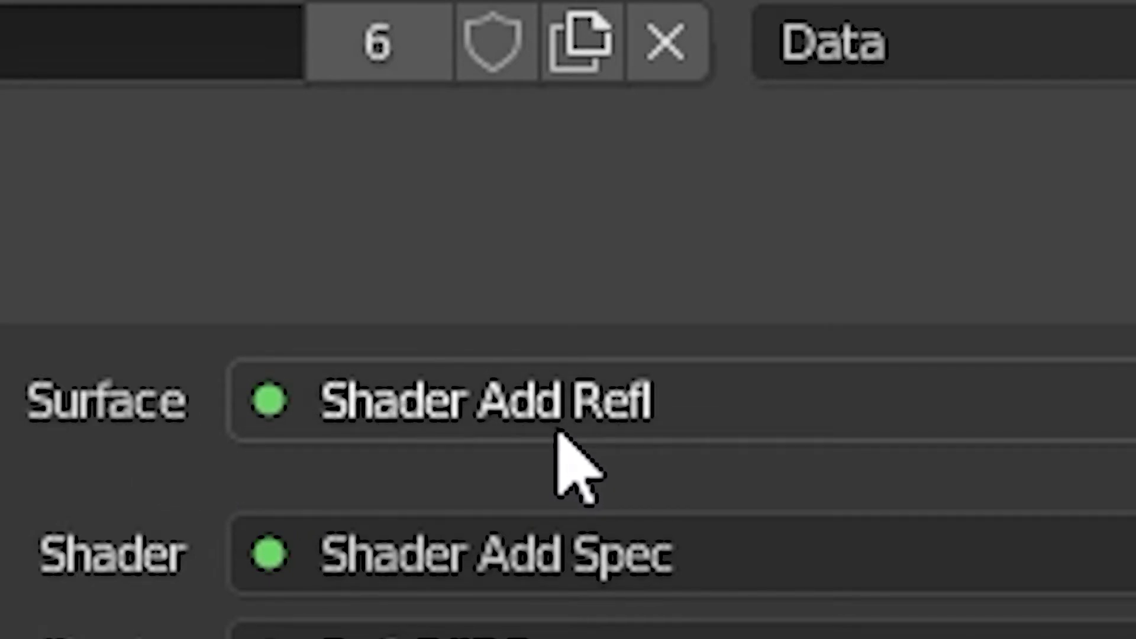
pyautogui.click(392, 407)
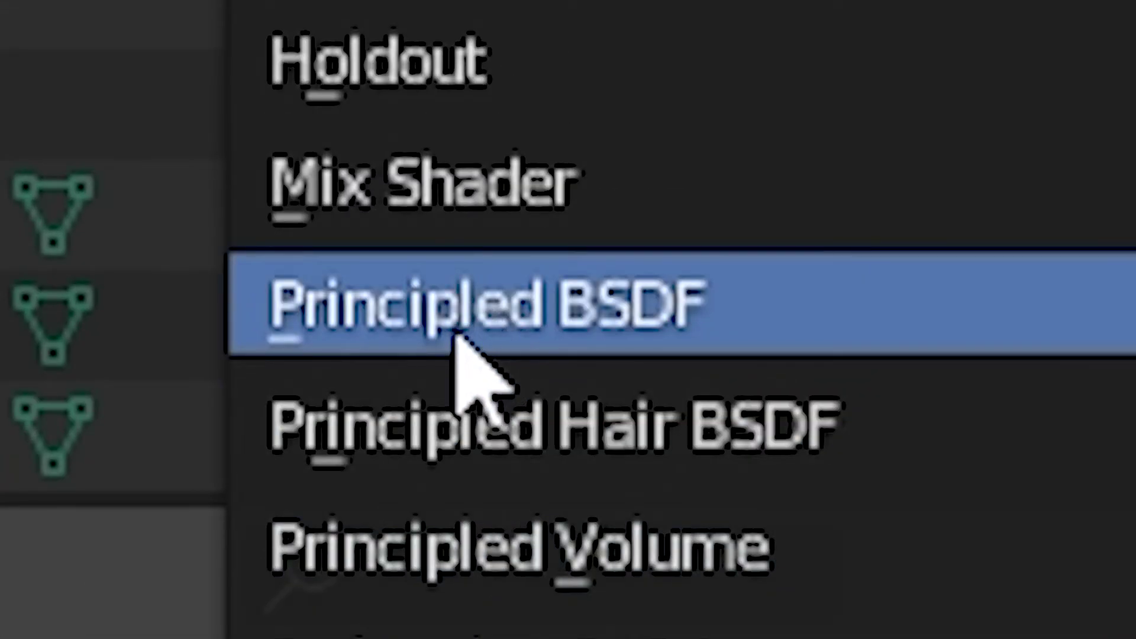
pyautogui.click(457, 336)
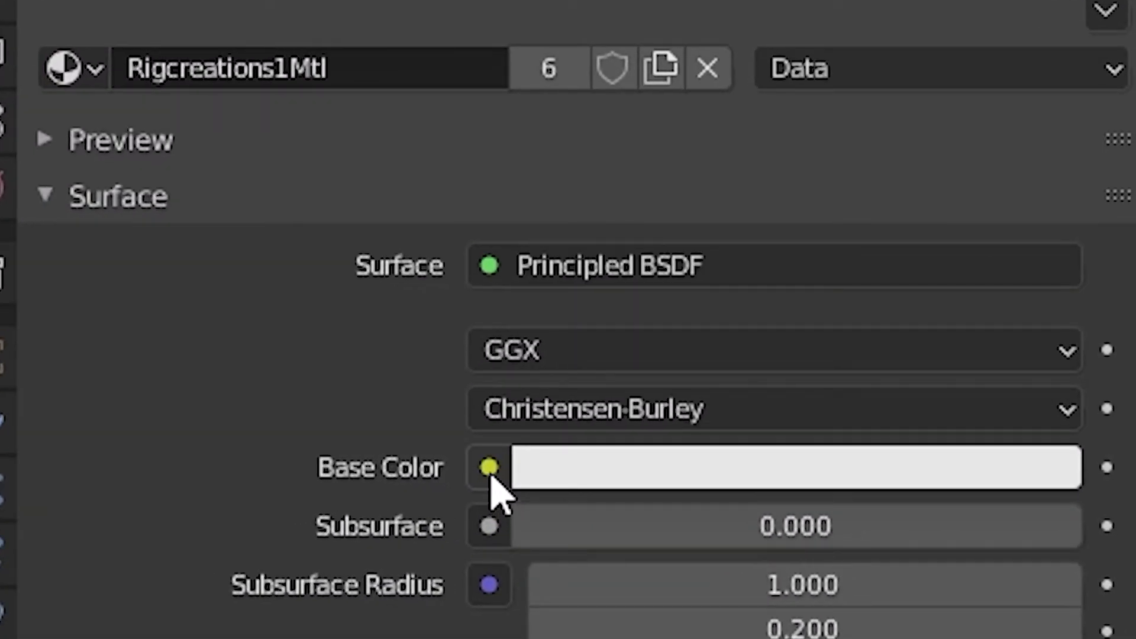
pyautogui.click(490, 477)
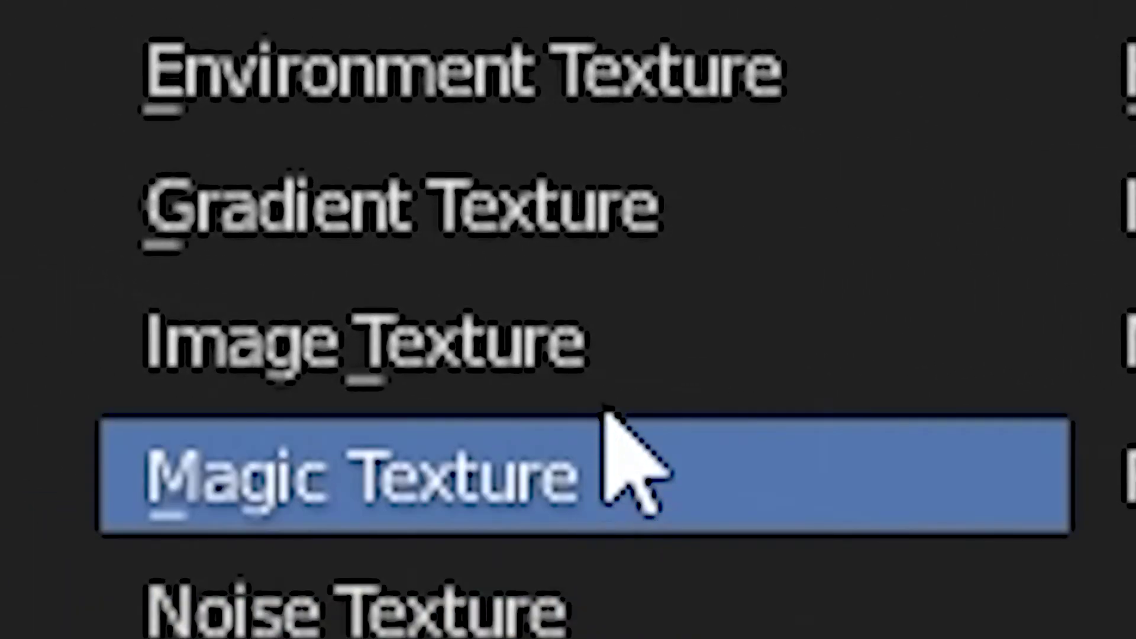
pyautogui.click(609, 438)
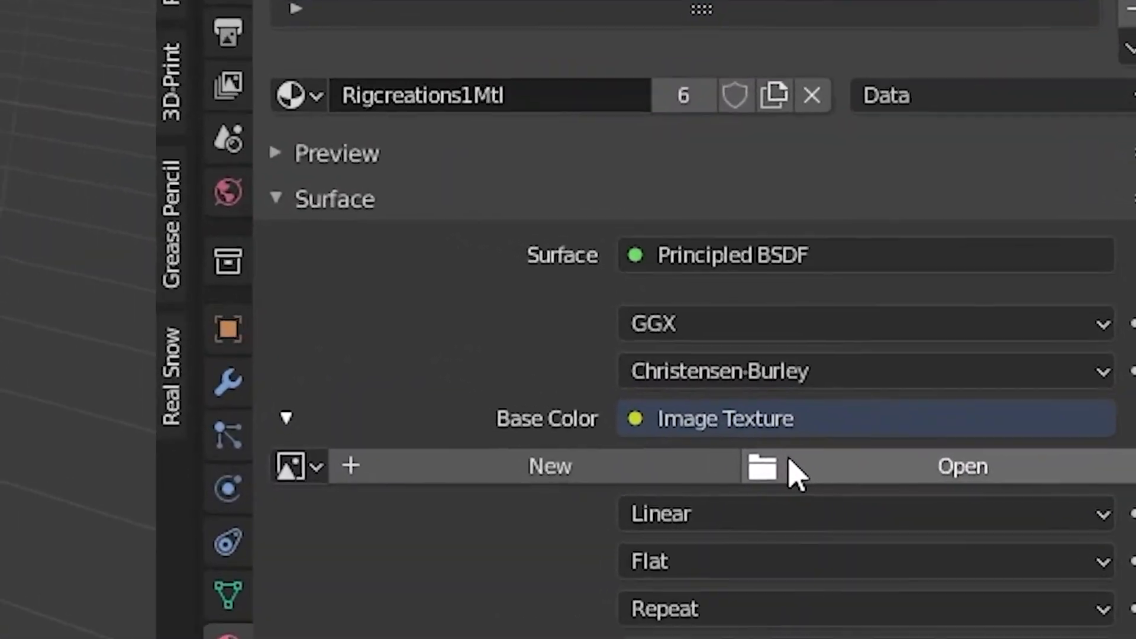
# Load Linconbloxyt1Tex.png from New Roblox GFX as the Base Color image, then deselect the head
pyautogui.click(801, 472)
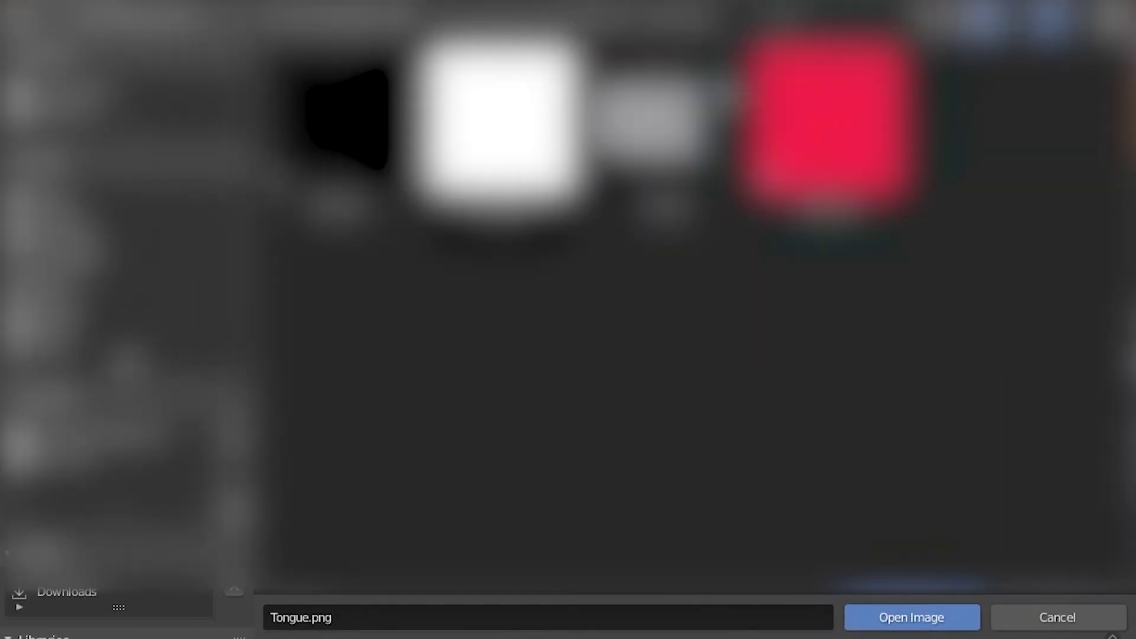
pyautogui.click(107, 260)
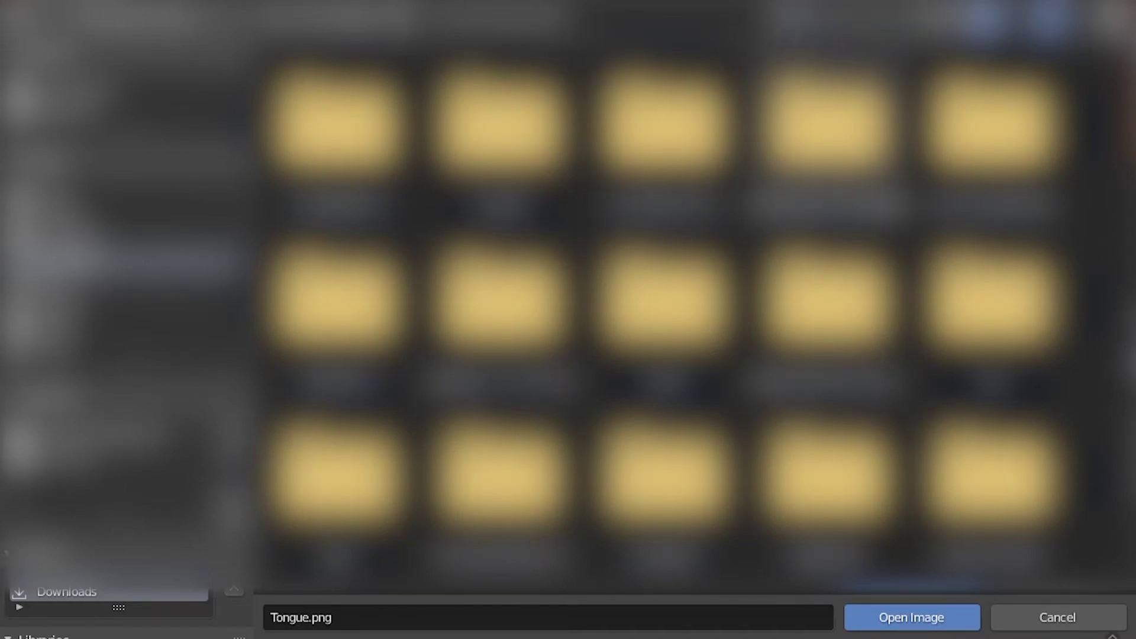
pyautogui.doubleClick(533, 202)
pyautogui.press('BackSpace')
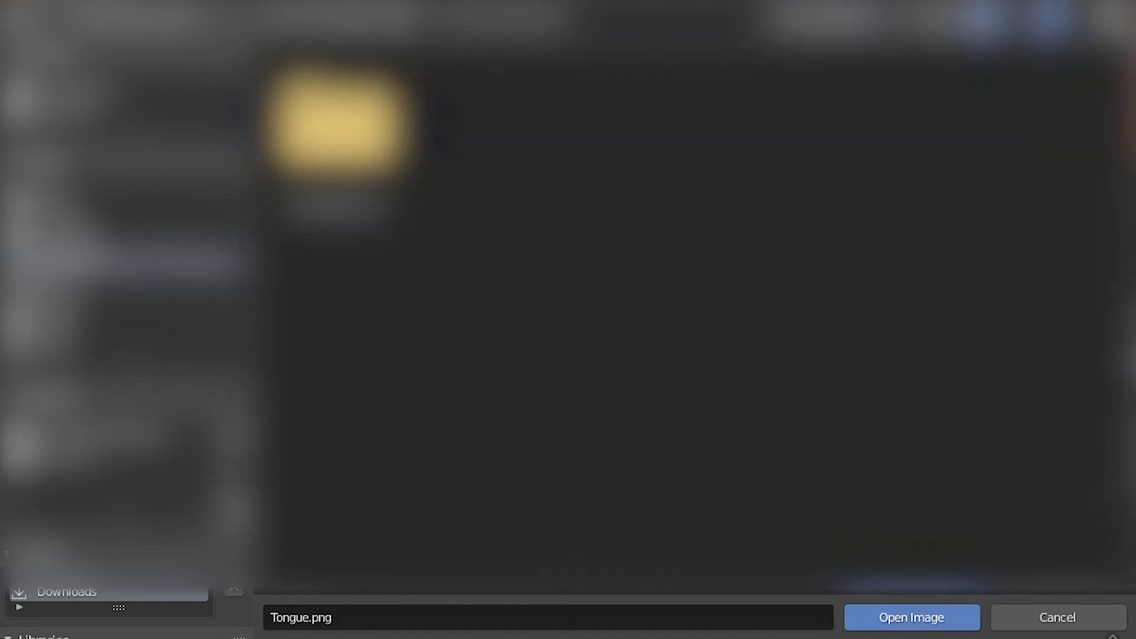
pyautogui.doubleClick(363, 142)
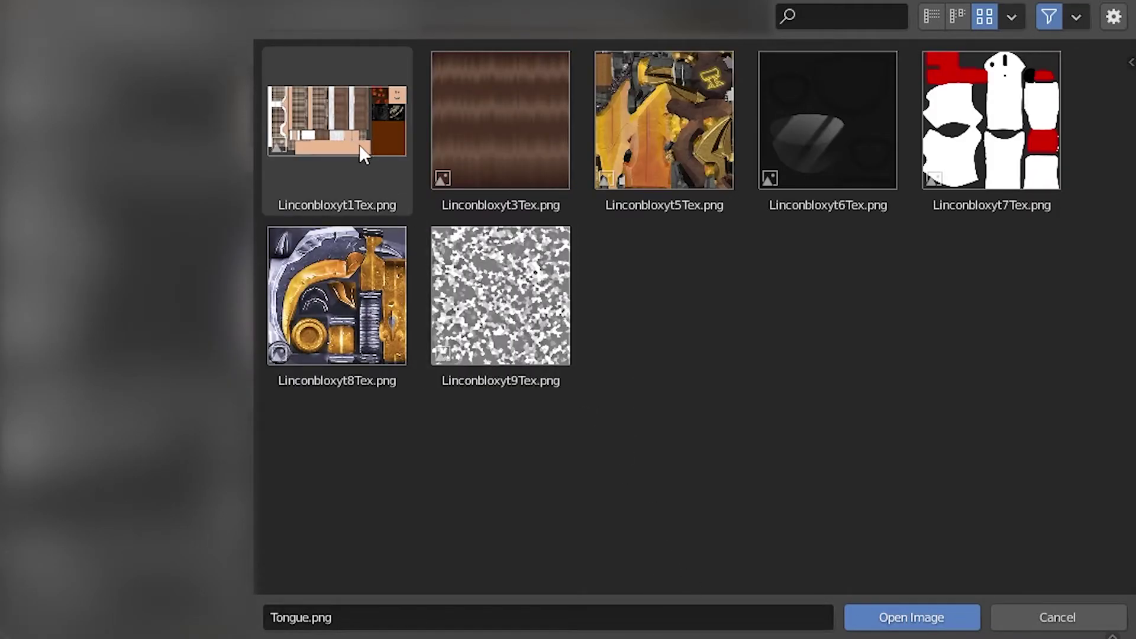
pyautogui.click(360, 145)
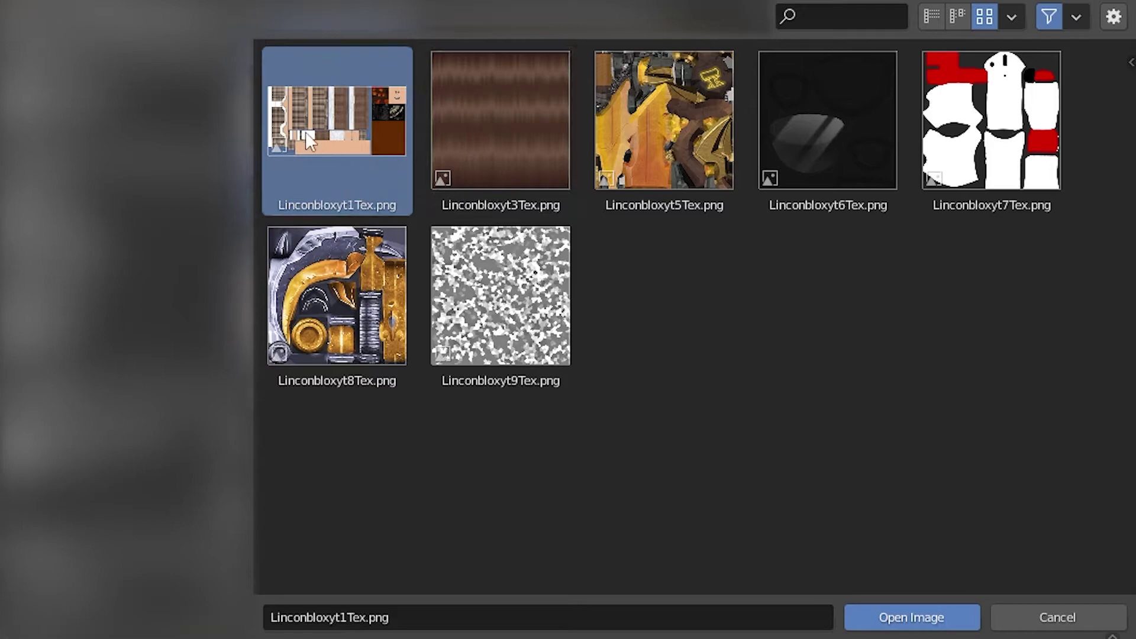
pyautogui.click(900, 615)
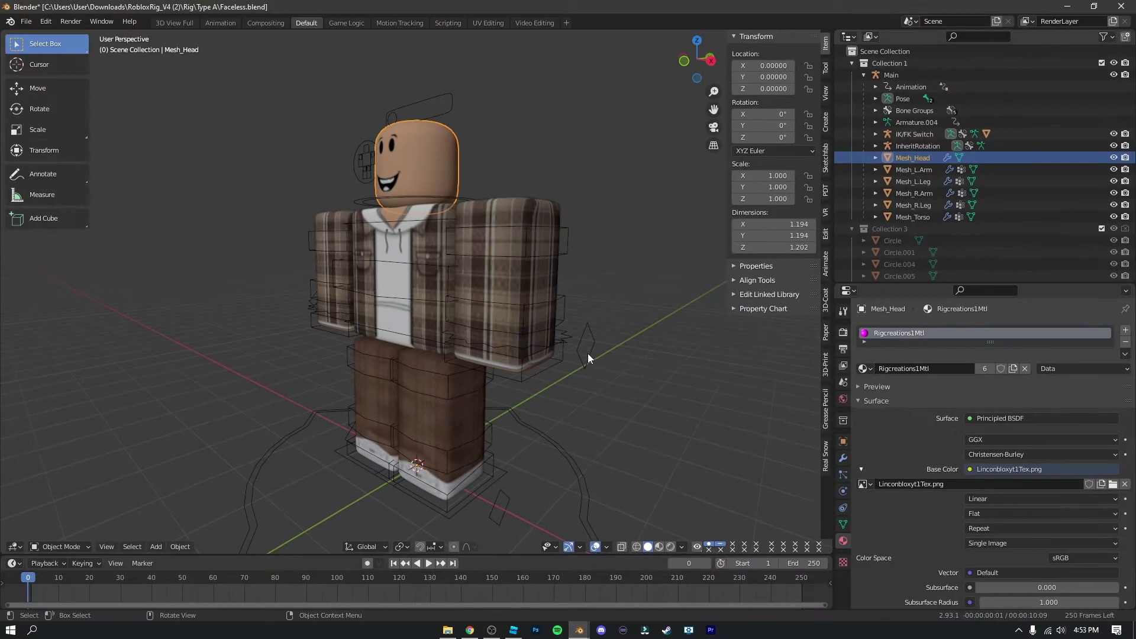
pyautogui.moveTo(559, 304)
pyautogui.mouseDown(button='middle')
pyautogui.moveTo(653, 337)
pyautogui.moveTo(550, 288)
pyautogui.mouseUp(button='middle')
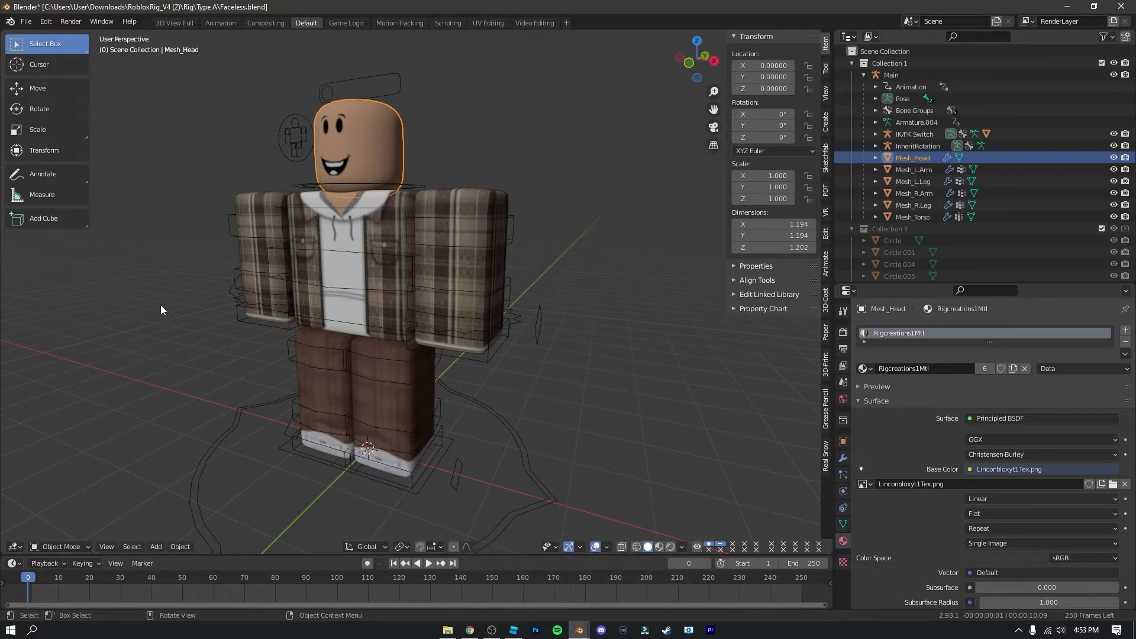
pyautogui.click(158, 271)
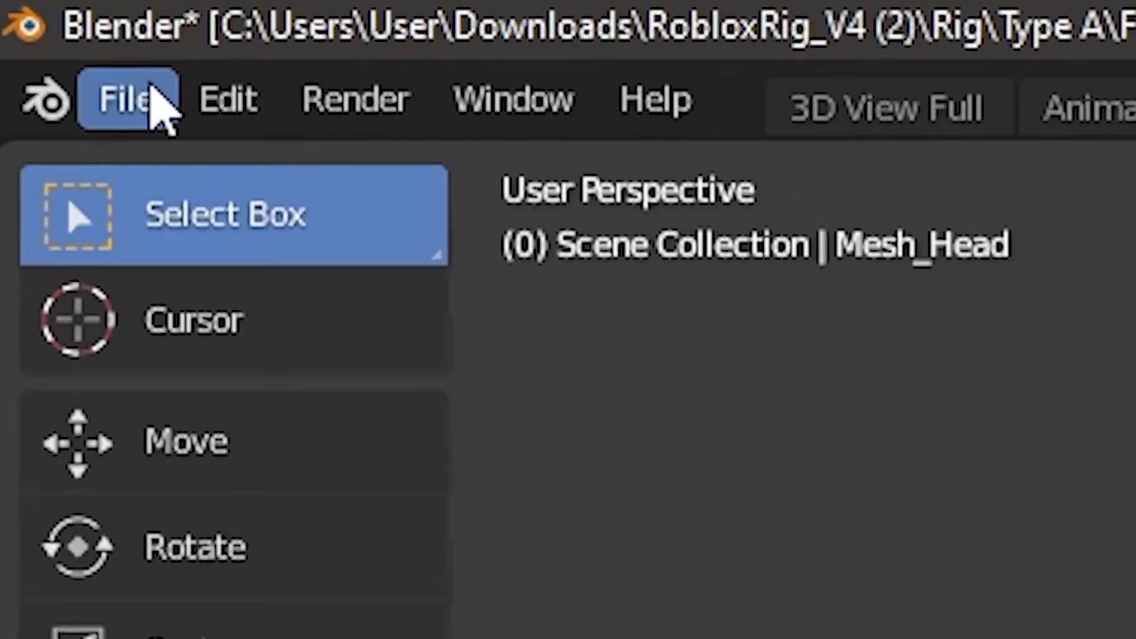
# Import Hats.obj from New Roblox GFX as a Wavefront OBJ with Split by Group enabled
pyautogui.click(29, 22)
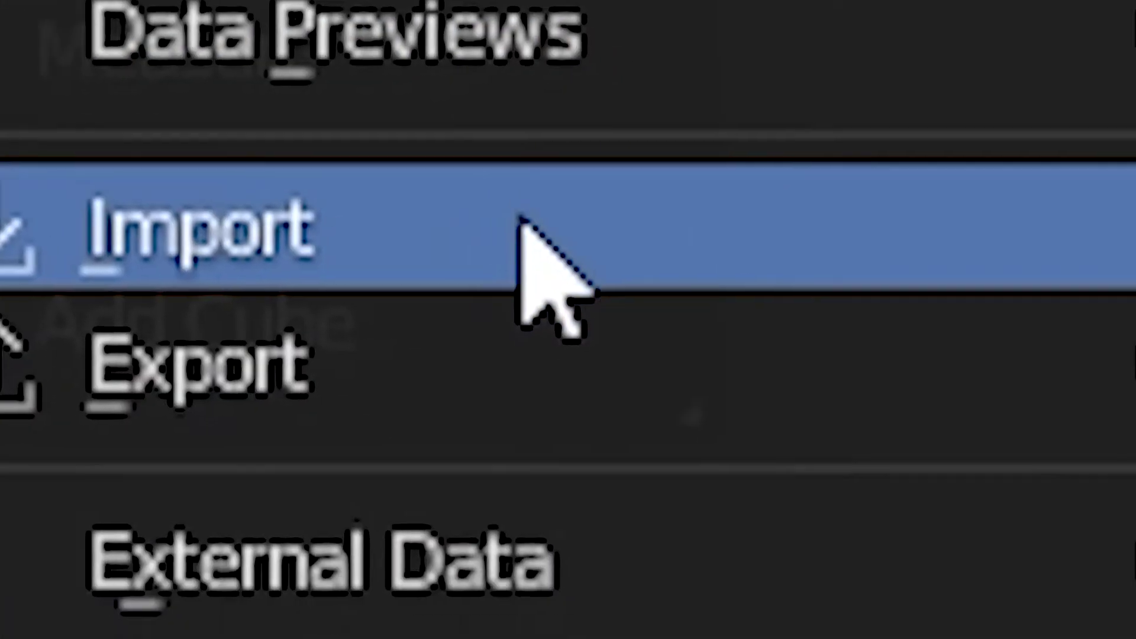
pyautogui.moveTo(571, 290)
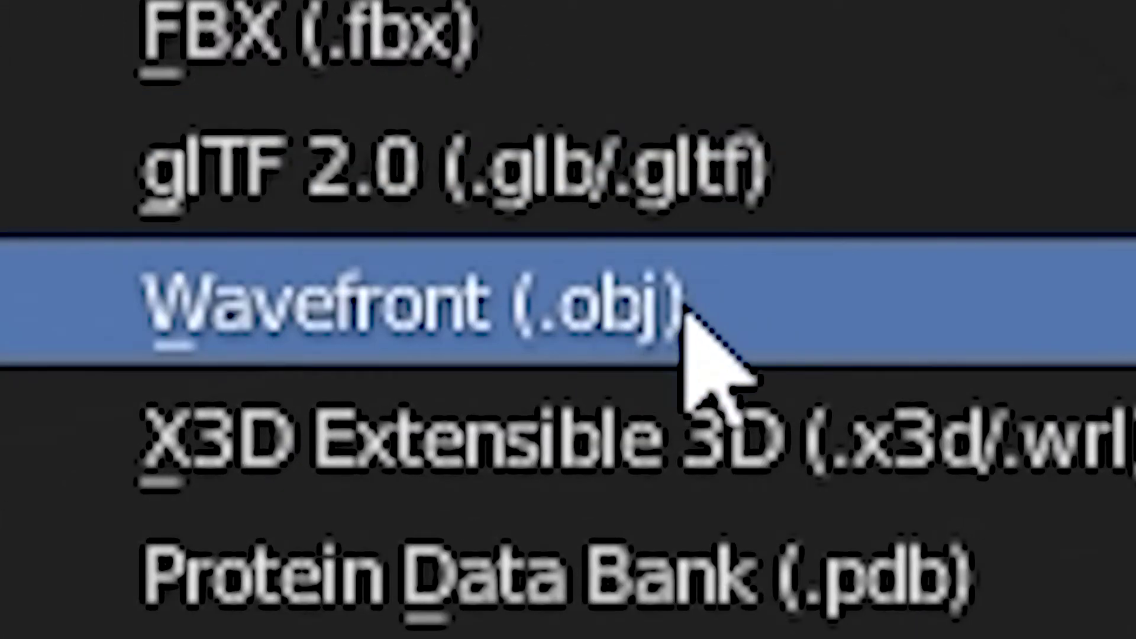
pyautogui.click(684, 317)
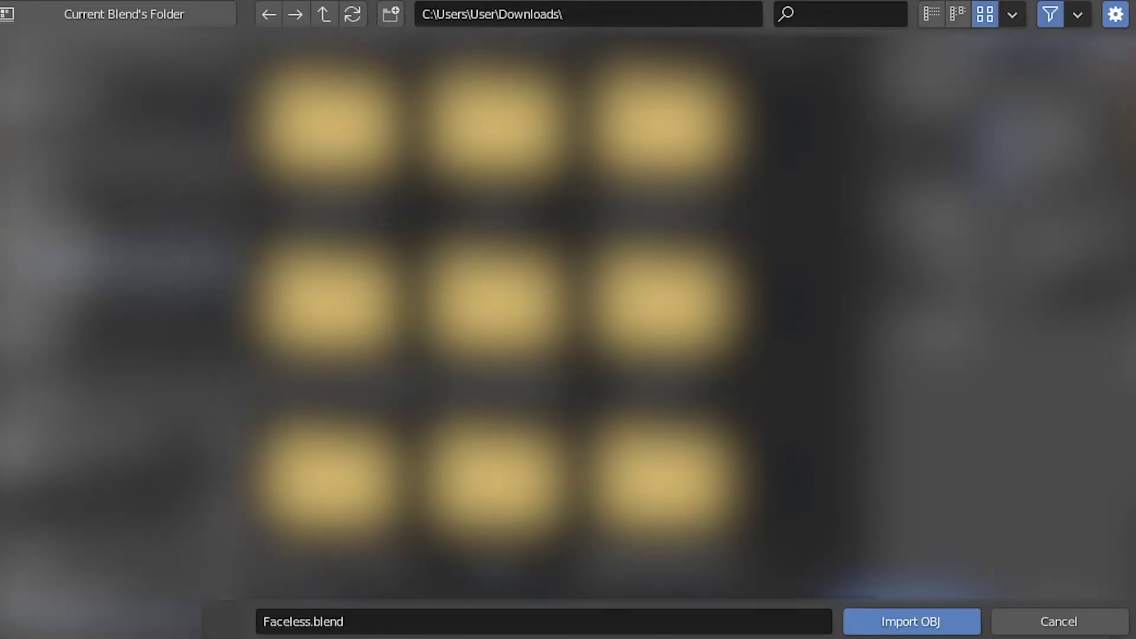
pyautogui.click(820, 21)
pyautogui.write('New')
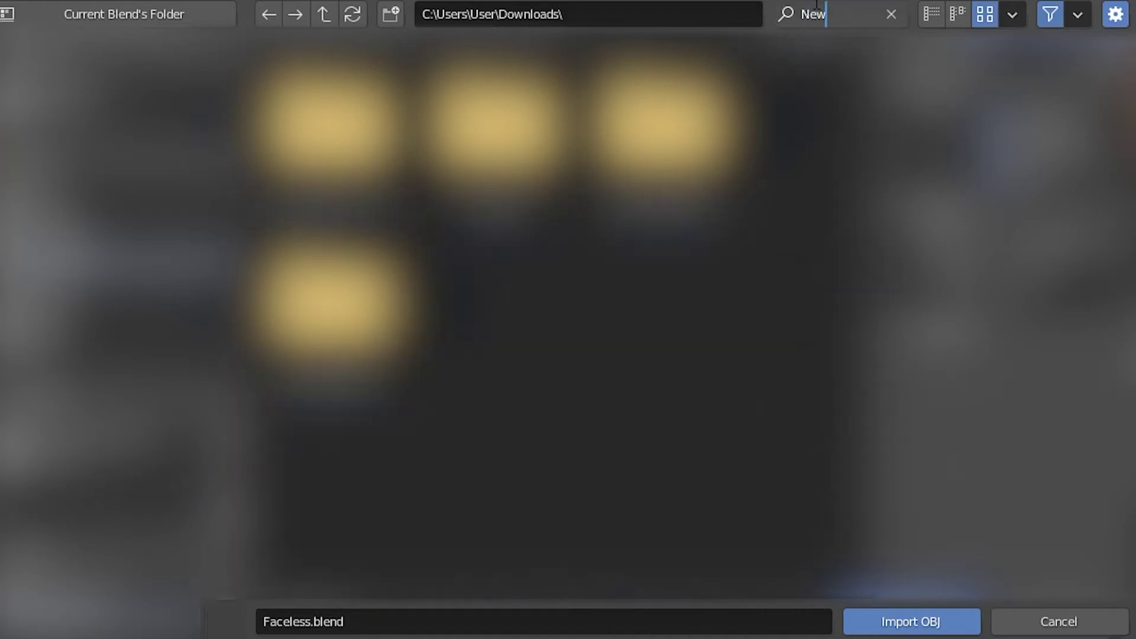
pyautogui.write(' Roblox')
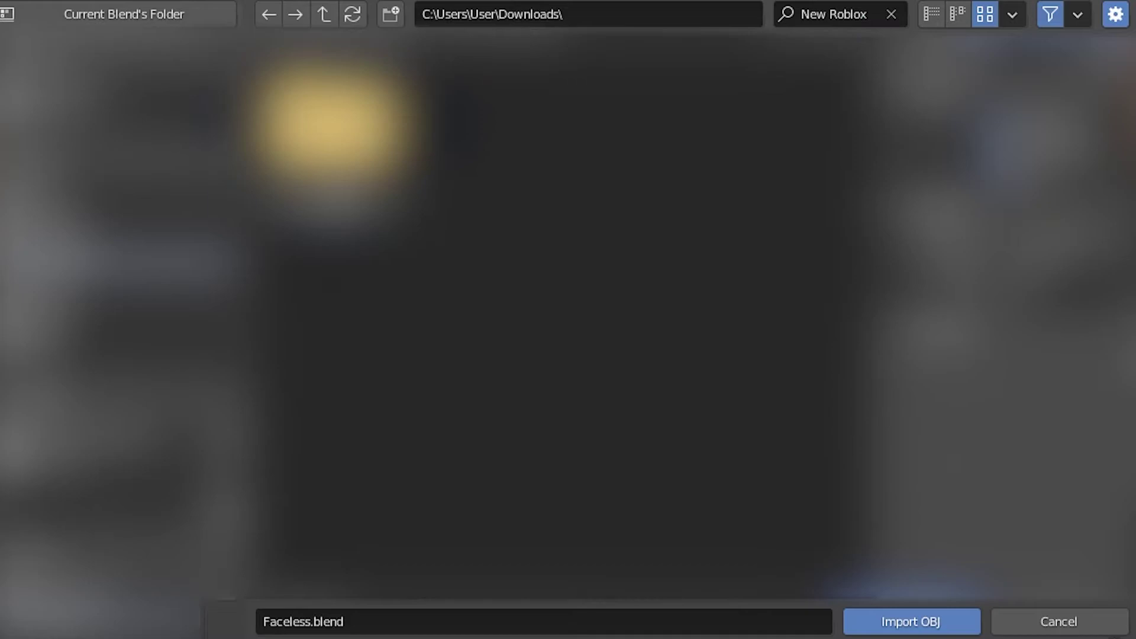
pyautogui.doubleClick(333, 179)
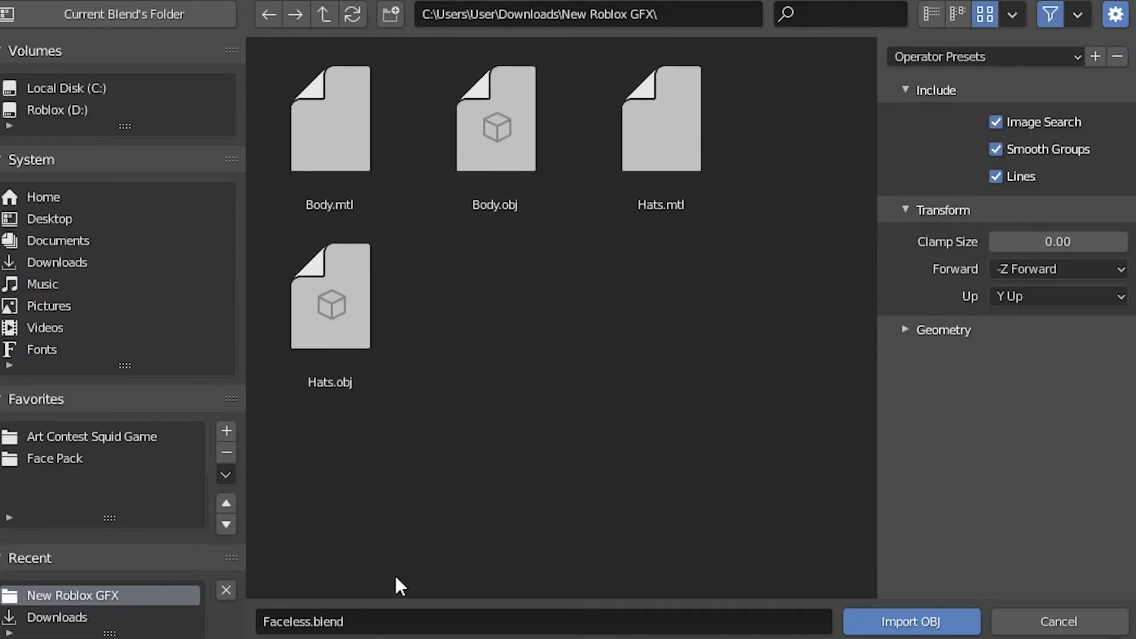
pyautogui.click(320, 326)
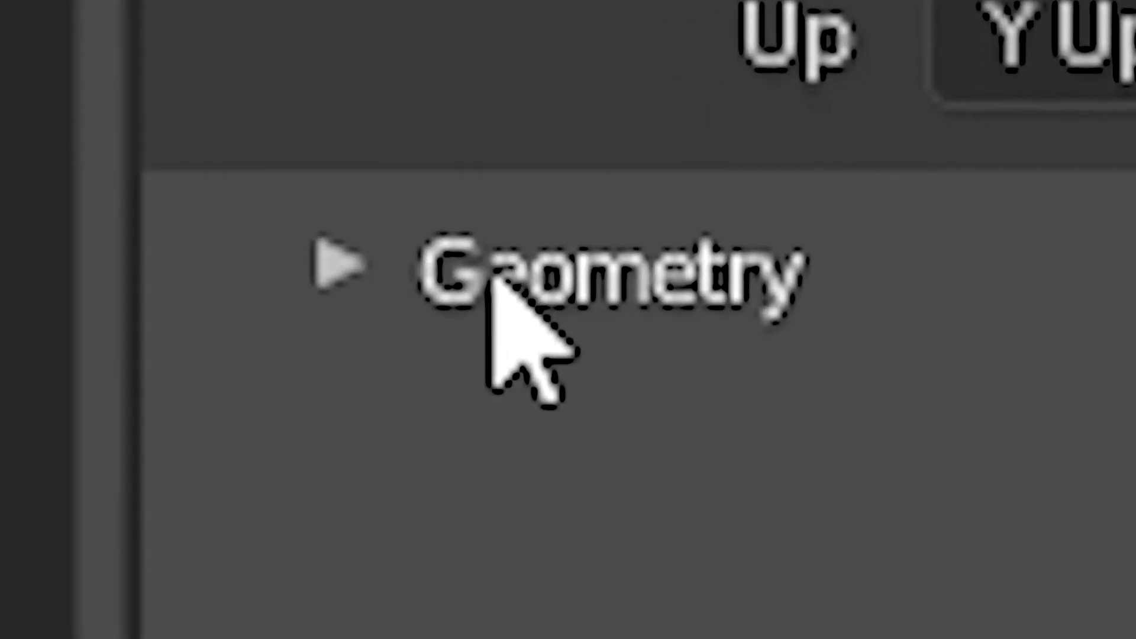
pyautogui.click(491, 283)
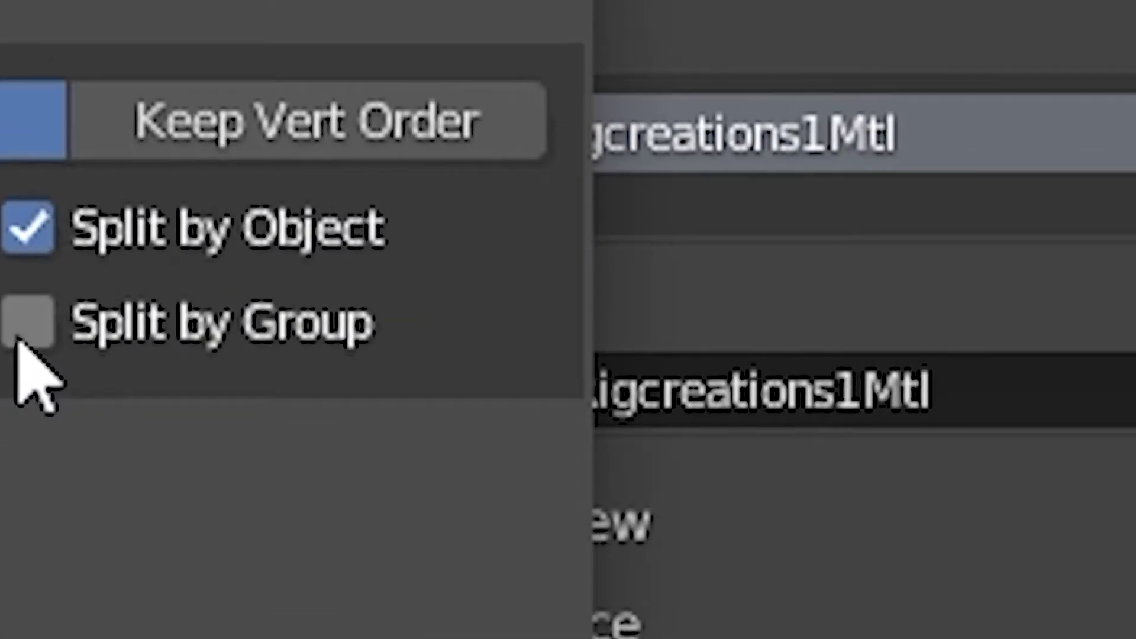
pyautogui.click(390, 338)
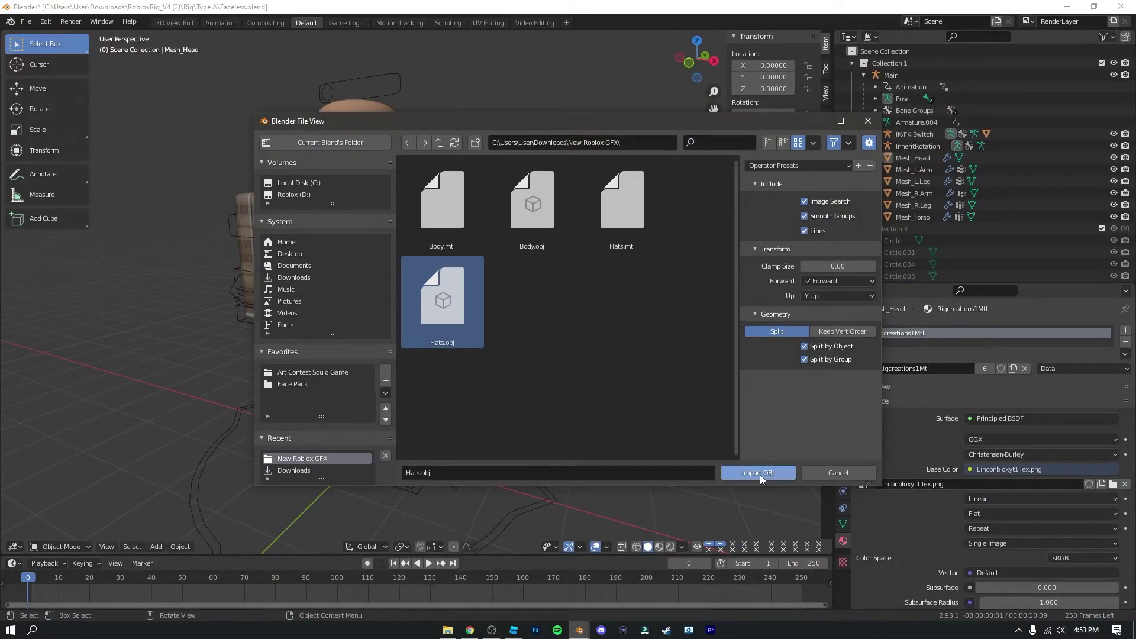
pyautogui.click(758, 473)
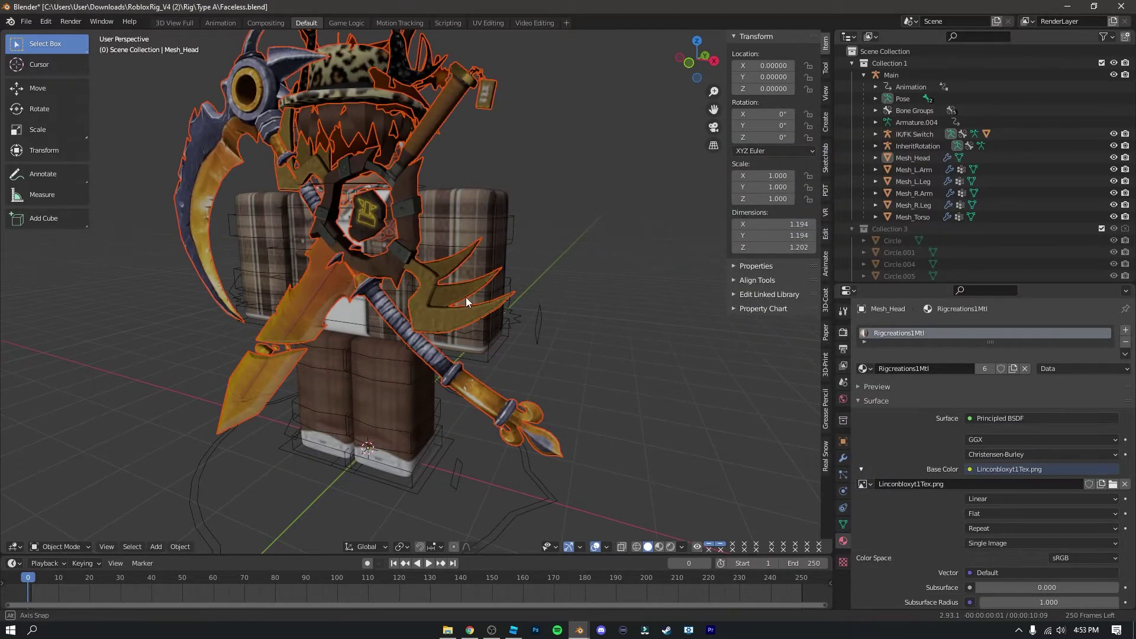
pyautogui.moveTo(466, 297); pyautogui.dragTo(420, 303, button='middle')
pyautogui.scroll(-4, 434, 289)
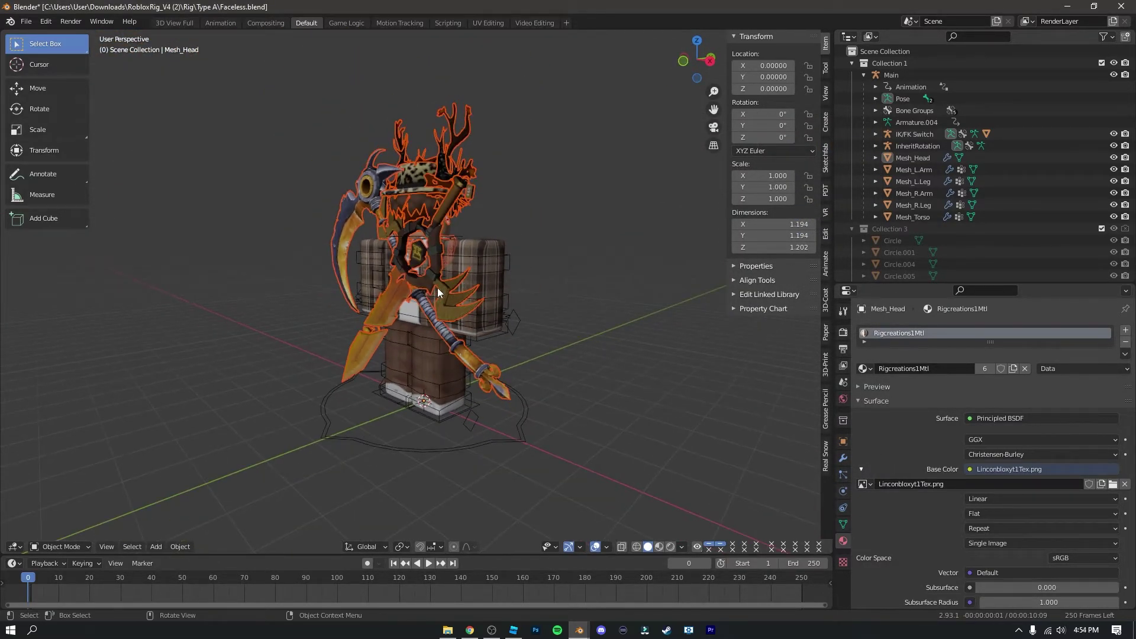
# Rotate the imported accessories 180° about the Z axis
pyautogui.scroll(2, 438, 288)
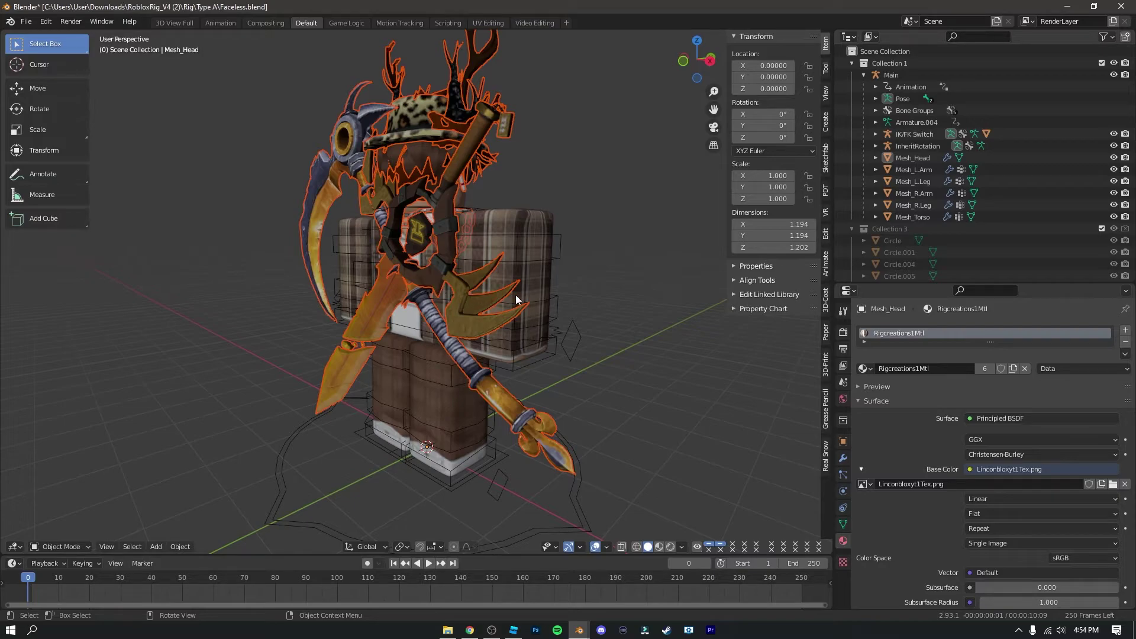
pyautogui.press('r')
pyautogui.press('z')
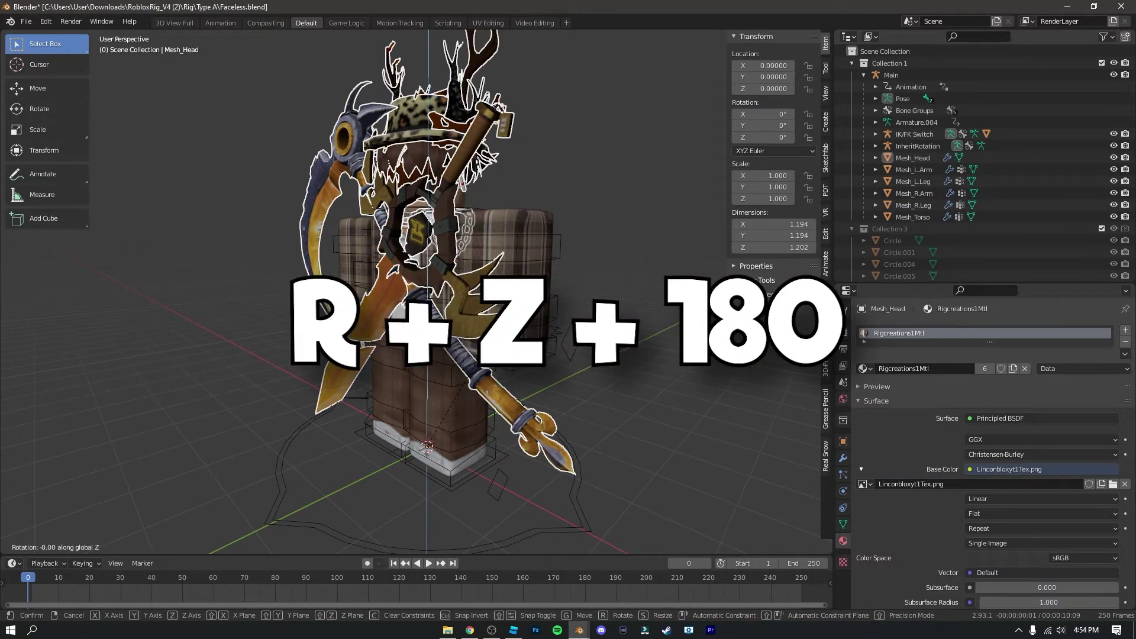
pyautogui.write('18')
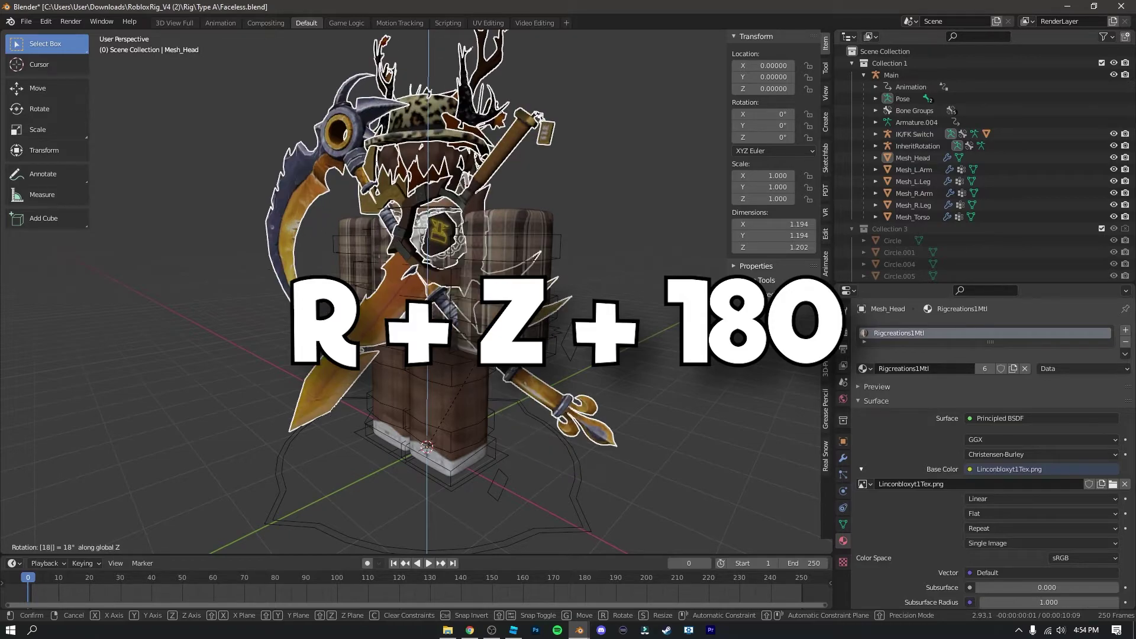
pyautogui.write('0')
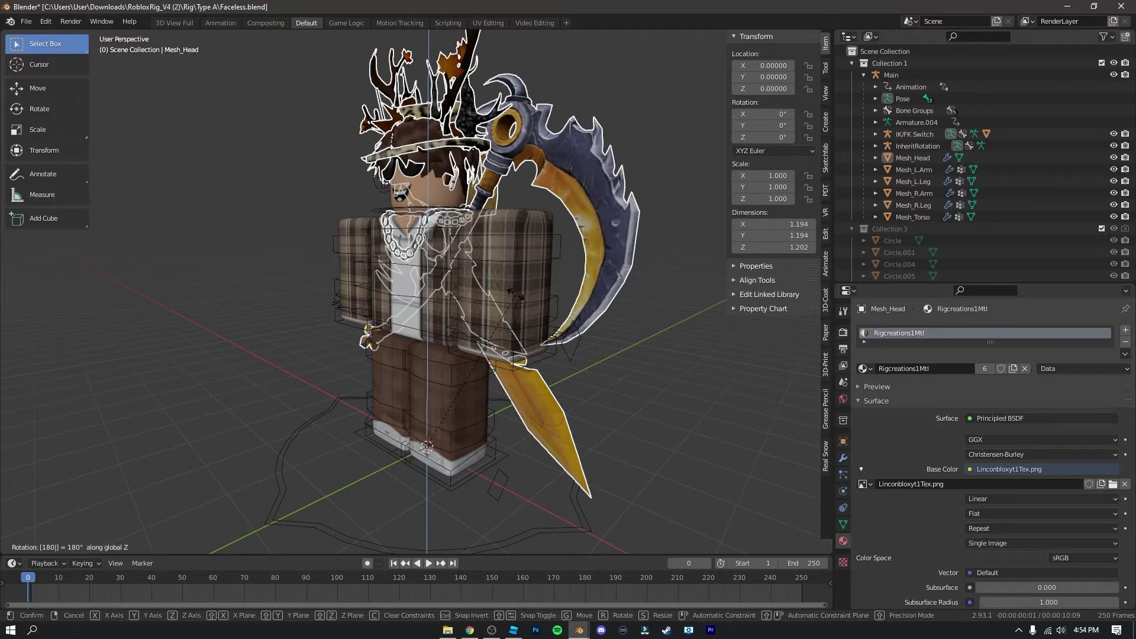
pyautogui.press('Return')
pyautogui.moveTo(581, 378); pyautogui.dragTo(383, 176, button='middle')
pyautogui.click(566, 283)
pyautogui.scroll(3, 396, 239)
pyautogui.moveTo(395, 239); pyautogui.dragTo(427, 426, button='middle')
pyautogui.click(422, 477)
pyautogui.hotkey('ctrl', 'Tab')
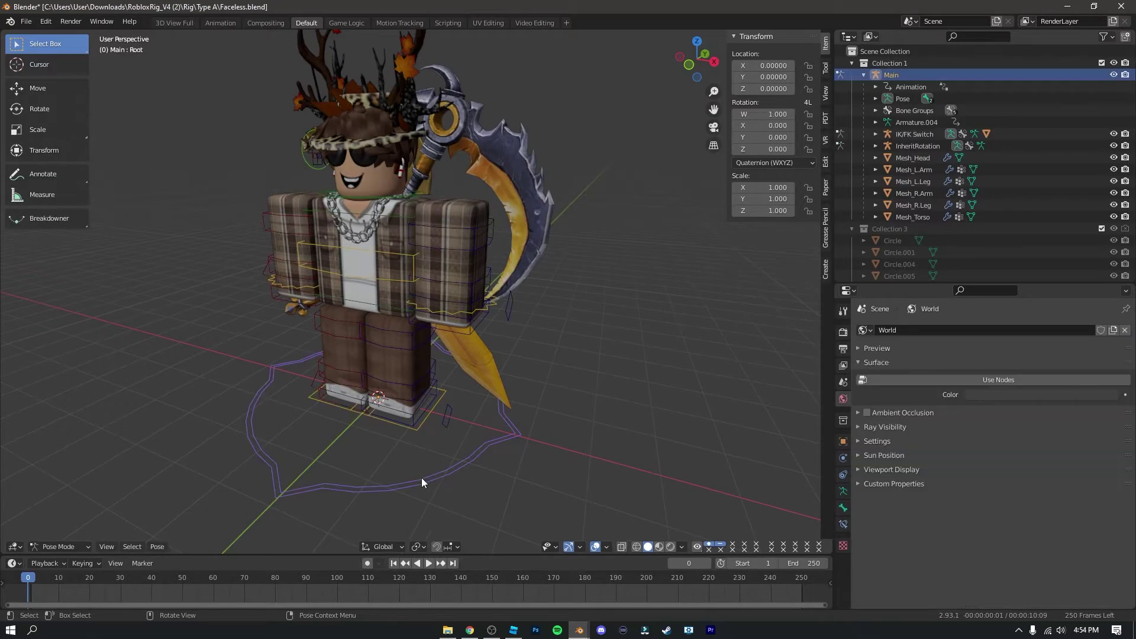
pyautogui.scroll(-3, 449, 470)
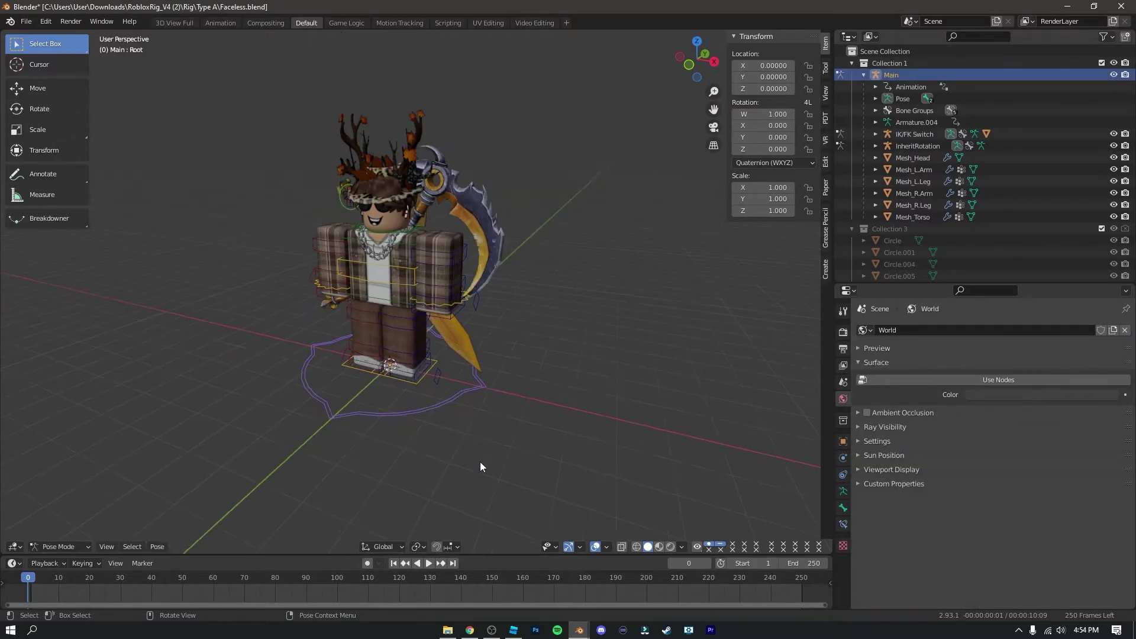
pyautogui.click(51, 93)
pyautogui.moveTo(430, 369)
pyautogui.mouseDown()
pyautogui.moveTo(655, 423)
pyautogui.moveTo(189, 323)
pyautogui.moveTo(423, 375)
pyautogui.mouseUp()
pyautogui.rightClick(424, 374)
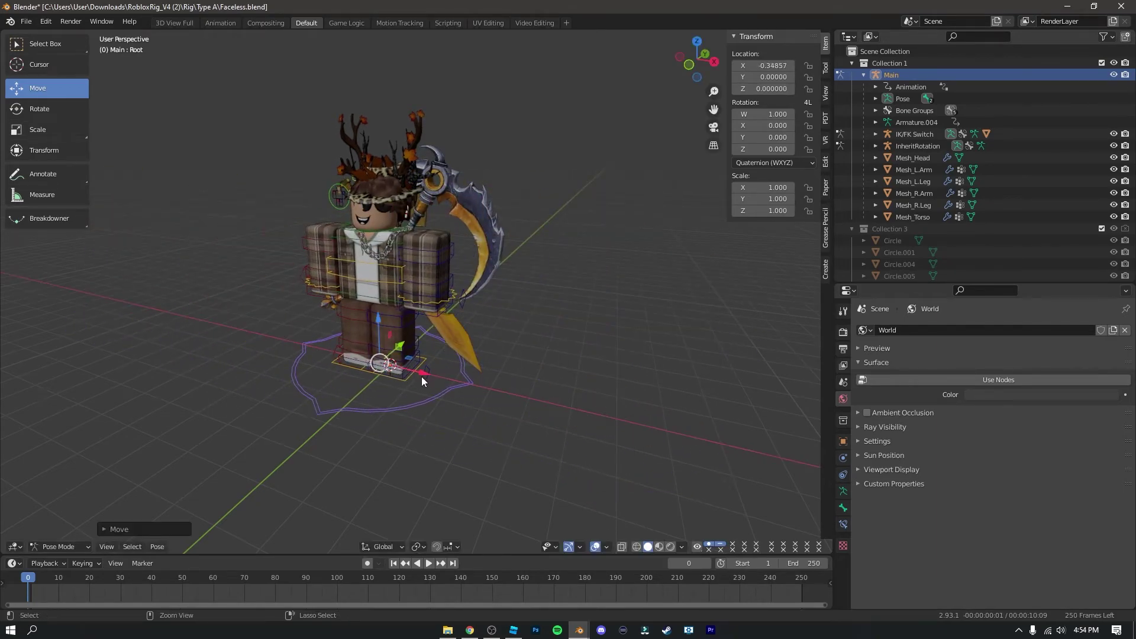
pyautogui.scroll(3, 385, 284)
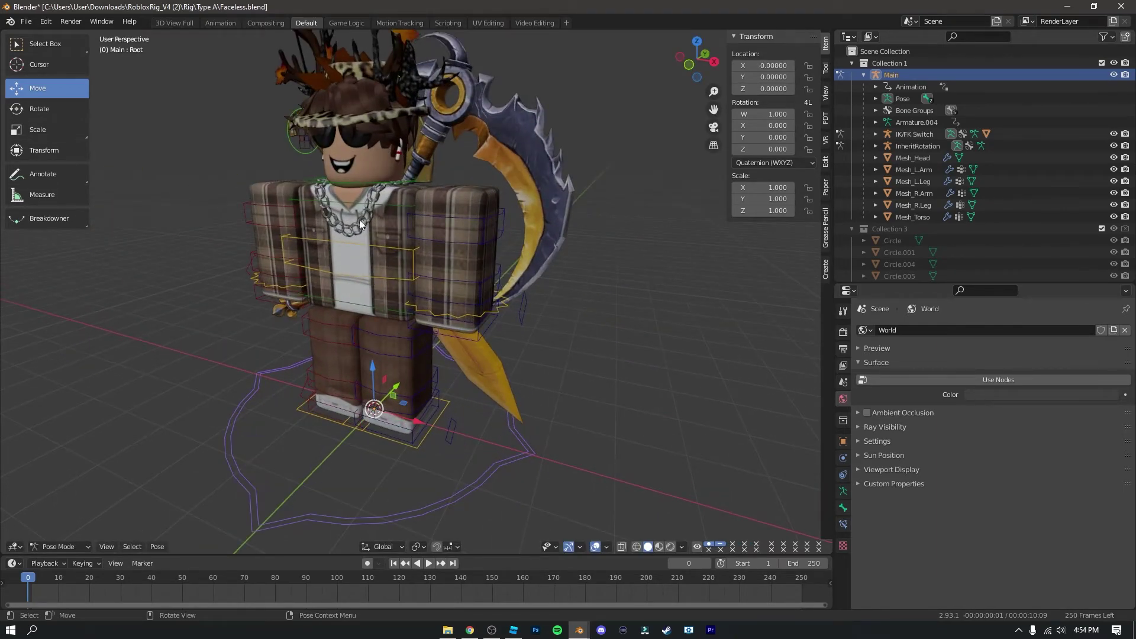
pyautogui.click(353, 66)
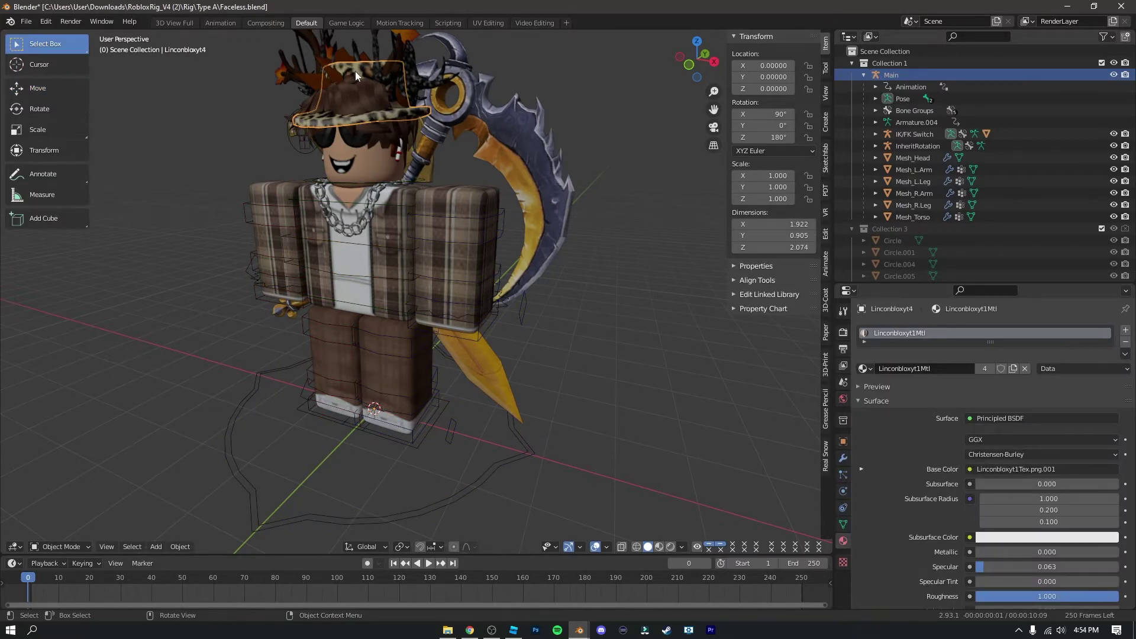
# Set the hat's Parent to Mesh_Head in Object Properties
pyautogui.moveTo(430, 139); pyautogui.dragTo(680, 276, button='middle')
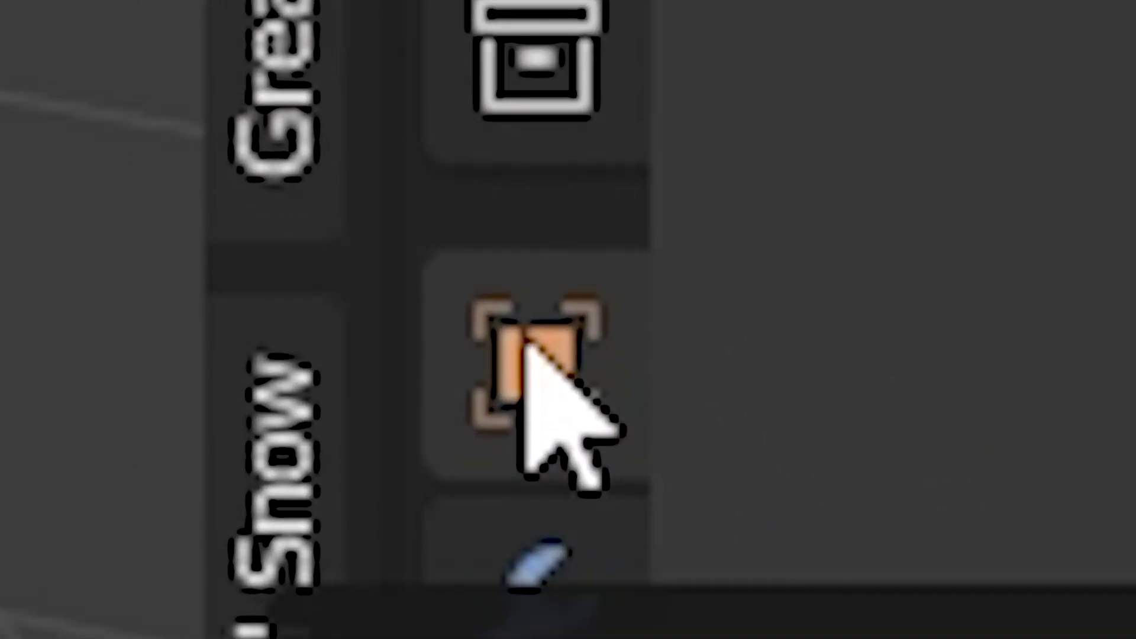
pyautogui.click(523, 342)
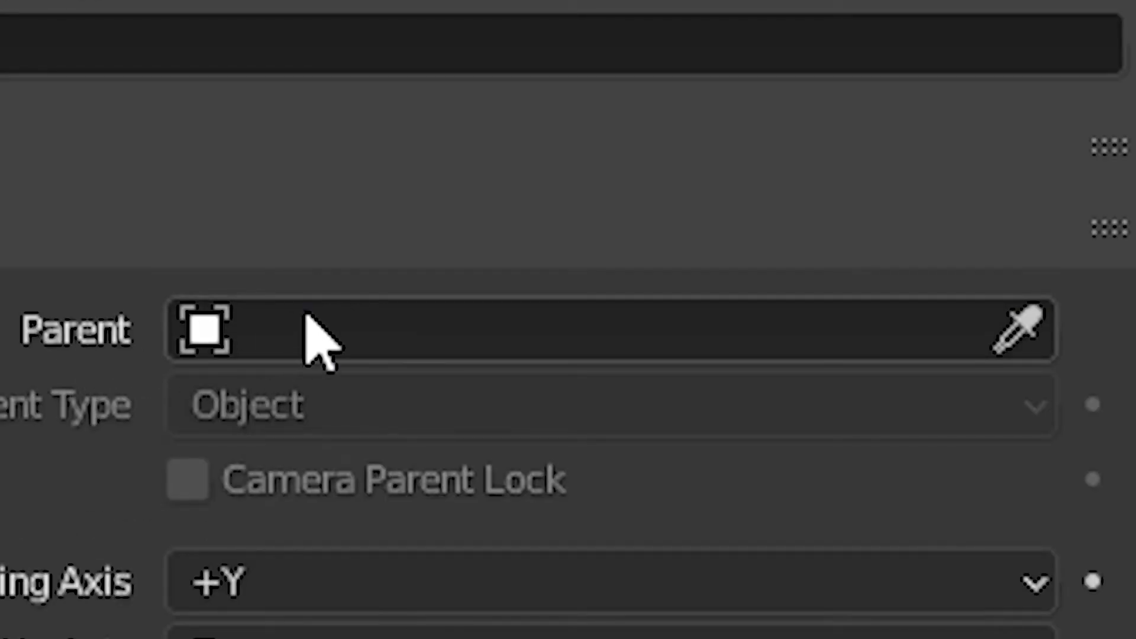
pyautogui.click(367, 337)
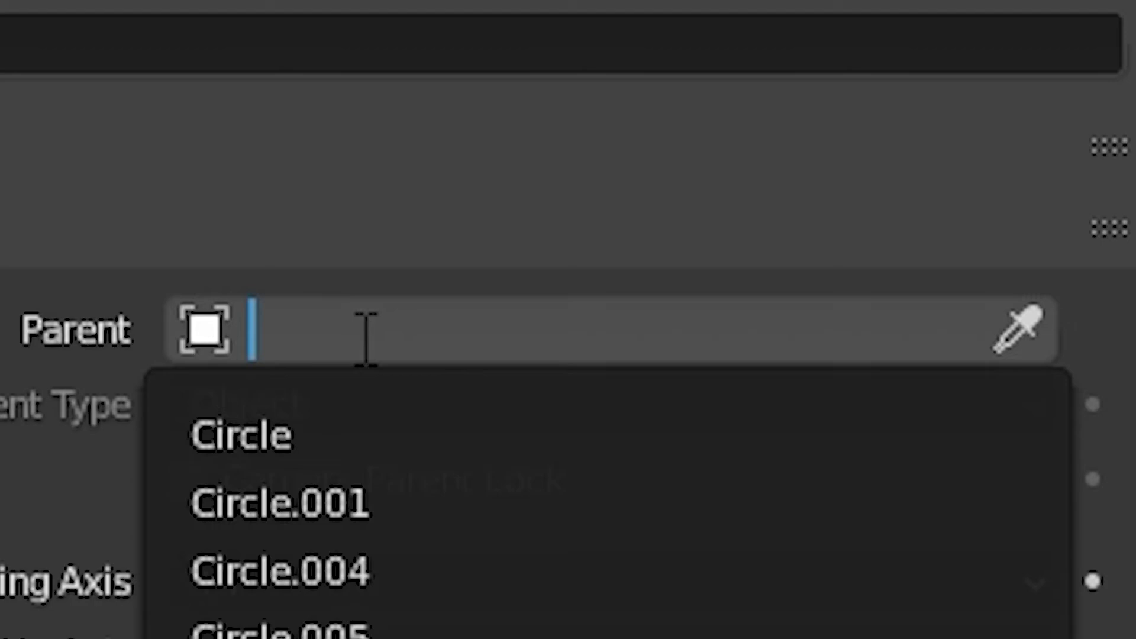
pyautogui.write('head')
pyautogui.press('Return')
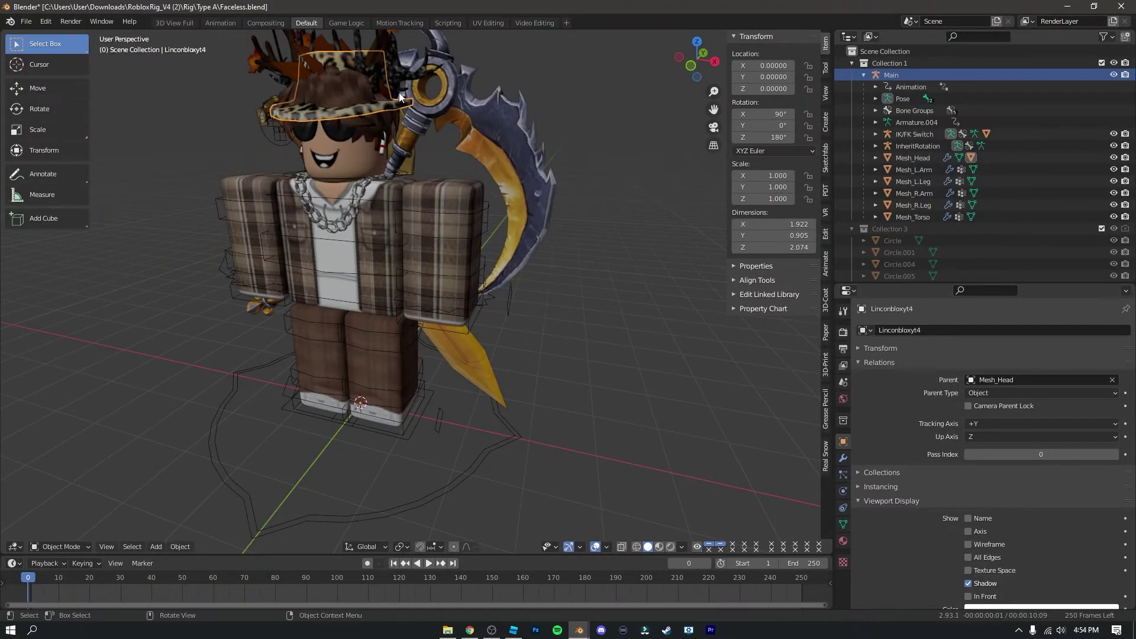
# Parent the antlers accessory to Mesh_Head
pyautogui.click(386, 157)
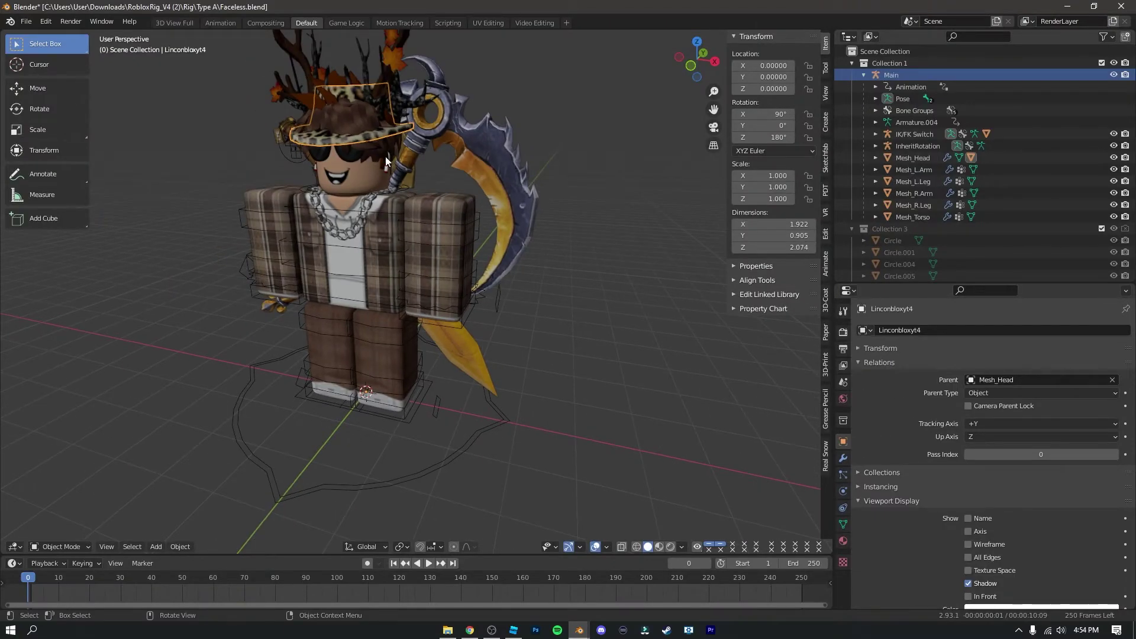
pyautogui.click(350, 158)
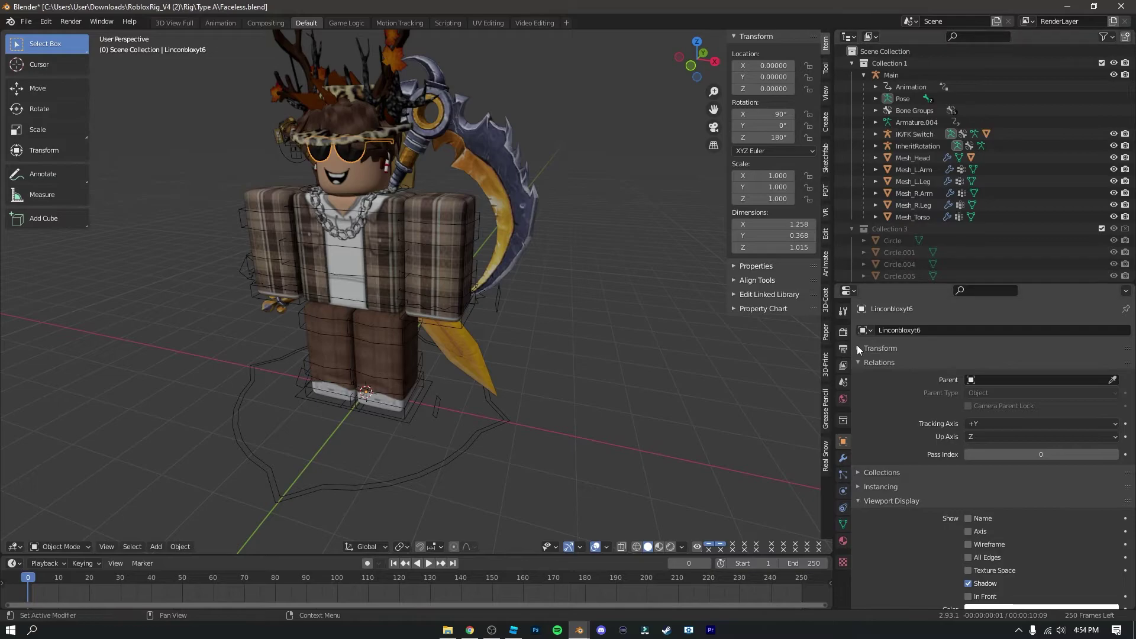
pyautogui.click(1018, 380)
pyautogui.click(1006, 414)
pyautogui.click(340, 74)
pyautogui.click(1018, 379)
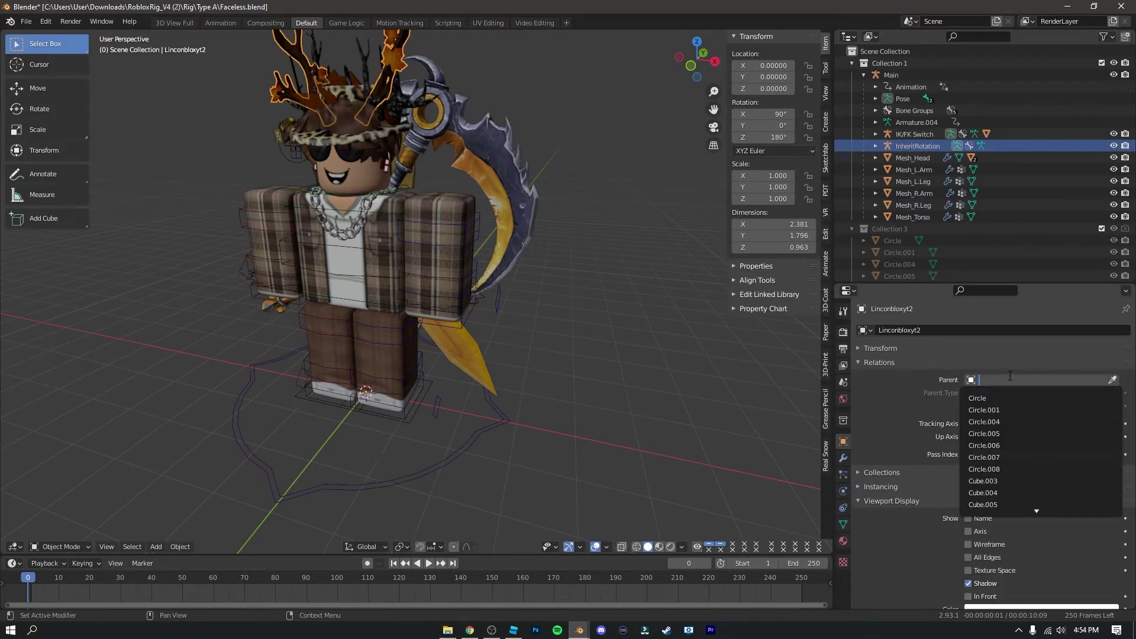
pyautogui.click(1006, 414)
pyautogui.scroll(-10, 976, 178)
# Check the parents of accessories Linconbloxyt6 through Linconbloxyt3
pyautogui.click(893, 270)
pyautogui.click(899, 247)
pyautogui.click(896, 223)
pyautogui.click(1017, 379)
pyautogui.click(892, 210)
pyautogui.click(886, 200)
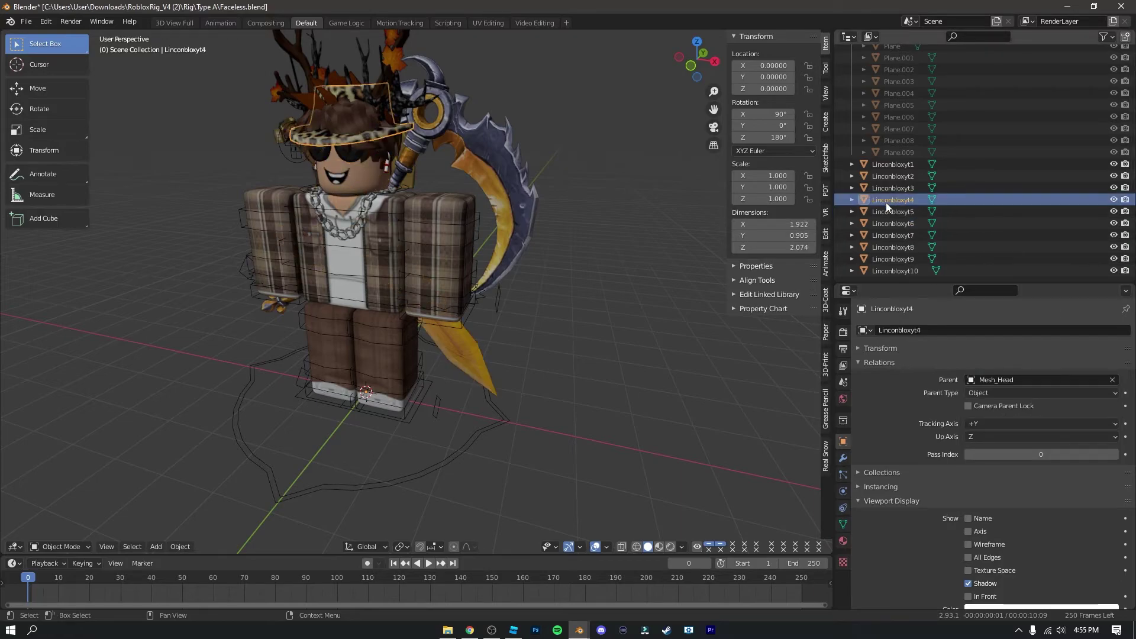
pyautogui.click(887, 188)
pyautogui.click(1024, 380)
pyautogui.click(1005, 399)
# Set Linconbloxyt1's Parent to Mesh_Head
pyautogui.click(892, 176)
pyautogui.click(901, 164)
pyautogui.click(1017, 379)
pyautogui.click(1005, 398)
pyautogui.scroll(2, 552, 237)
pyautogui.scroll(-4, 552, 239)
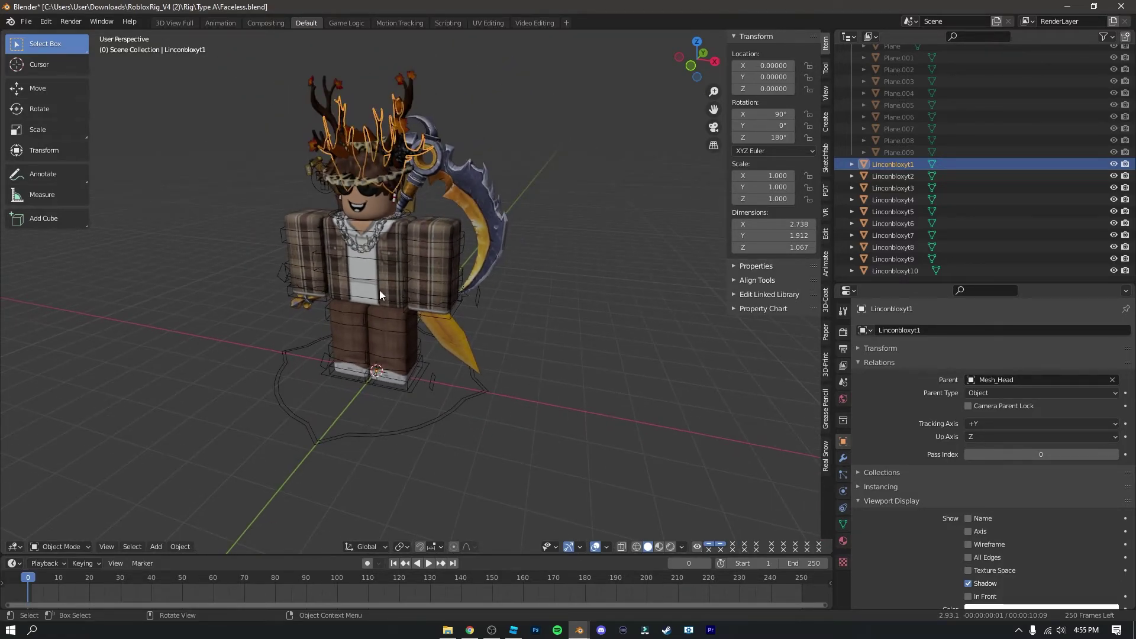
pyautogui.moveTo(460, 354); pyautogui.dragTo(458, 392, button='middle')
pyautogui.click(412, 412)
pyautogui.hotkey('ctrl', 'Tab')
pyautogui.moveTo(403, 356); pyautogui.dragTo(678, 365)
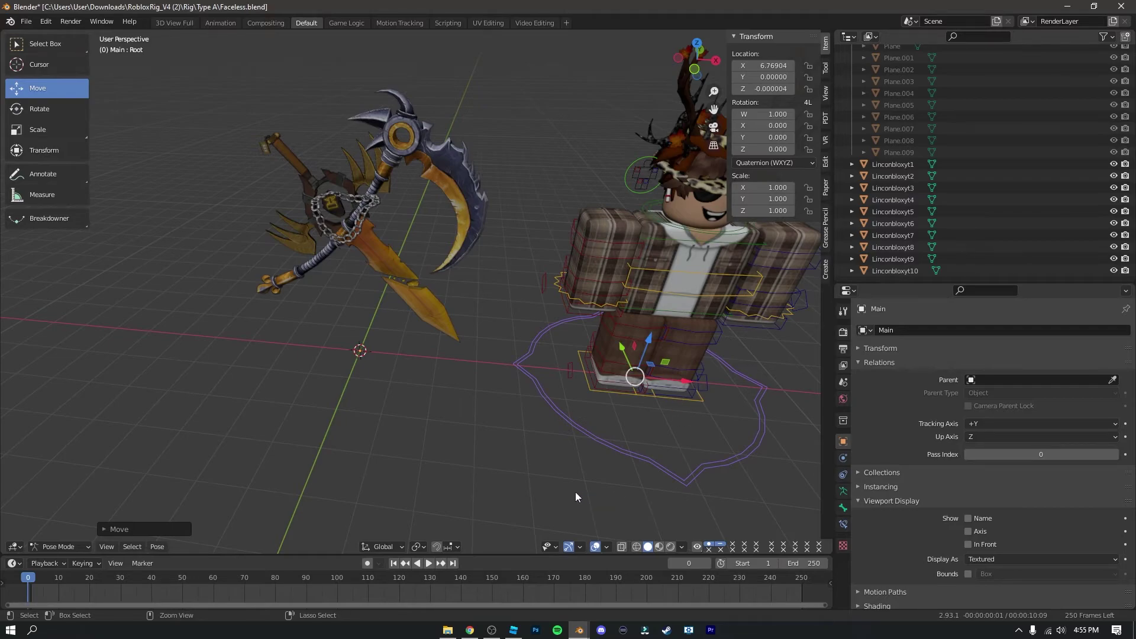
pyautogui.hotkey('alt', 'g')
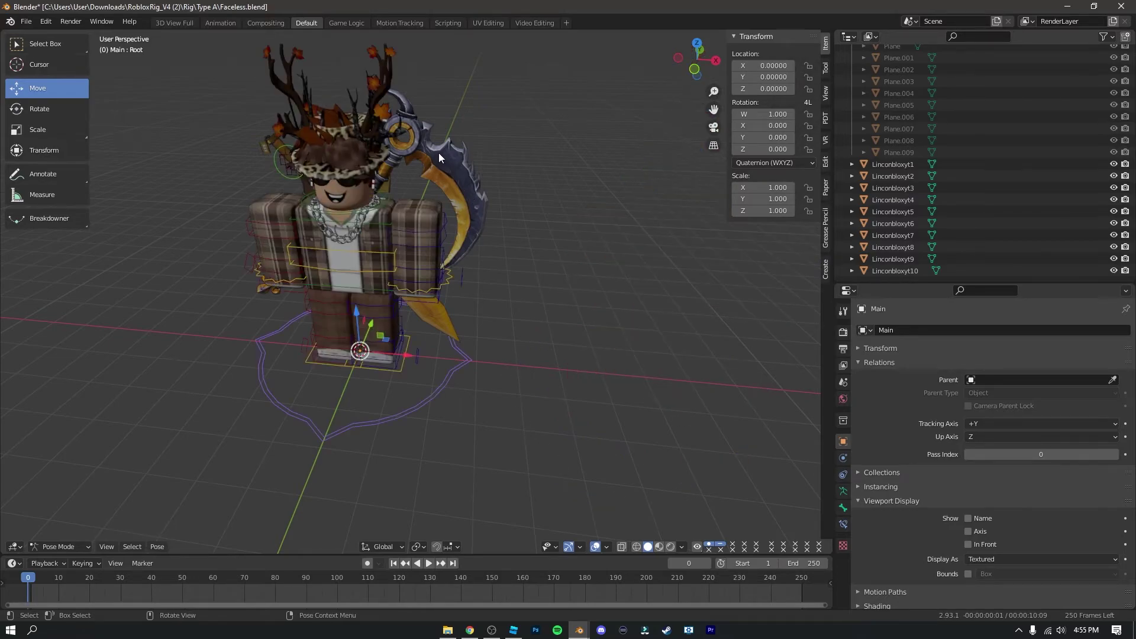
pyautogui.moveTo(439, 154); pyautogui.dragTo(386, 143, button='middle')
pyautogui.scroll(5, 387, 143)
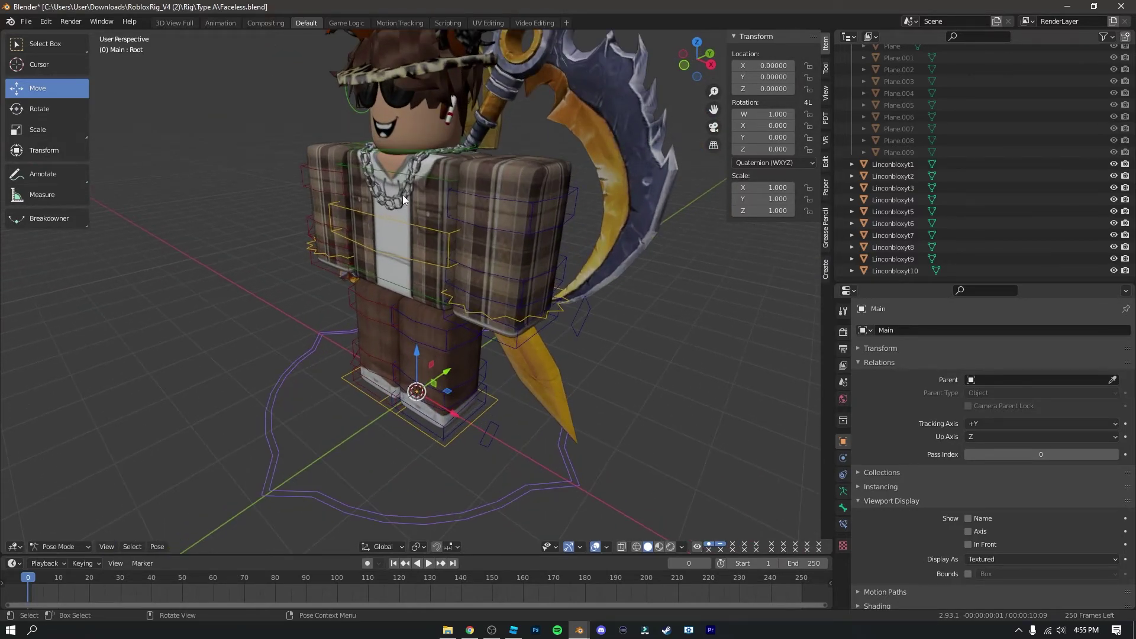
pyautogui.click(400, 191)
pyautogui.click(404, 181)
pyautogui.click(400, 196)
pyautogui.click(423, 163)
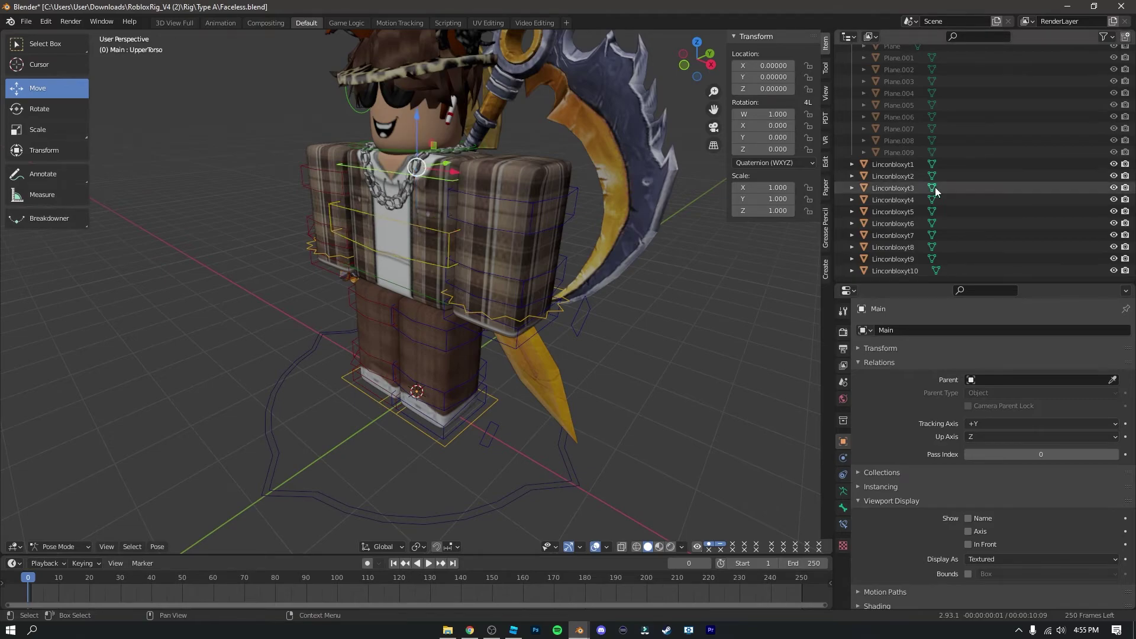
pyautogui.click(897, 162)
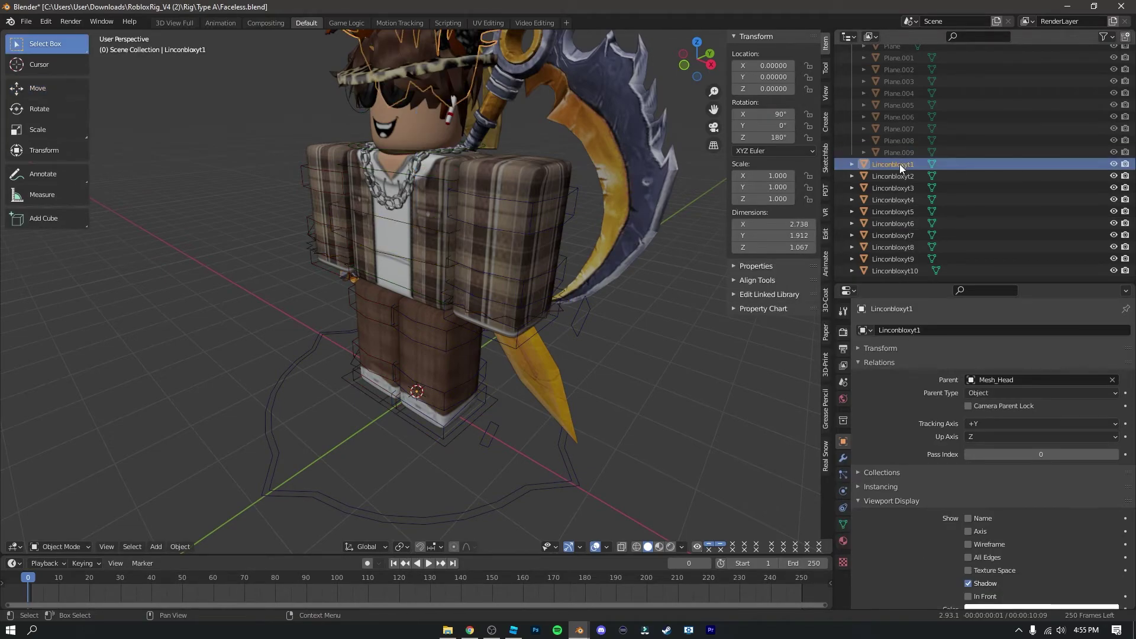
# Select the chain necklace Linconbloxyt9 and zoom in on the torso
pyautogui.click(896, 271)
pyautogui.click(895, 260)
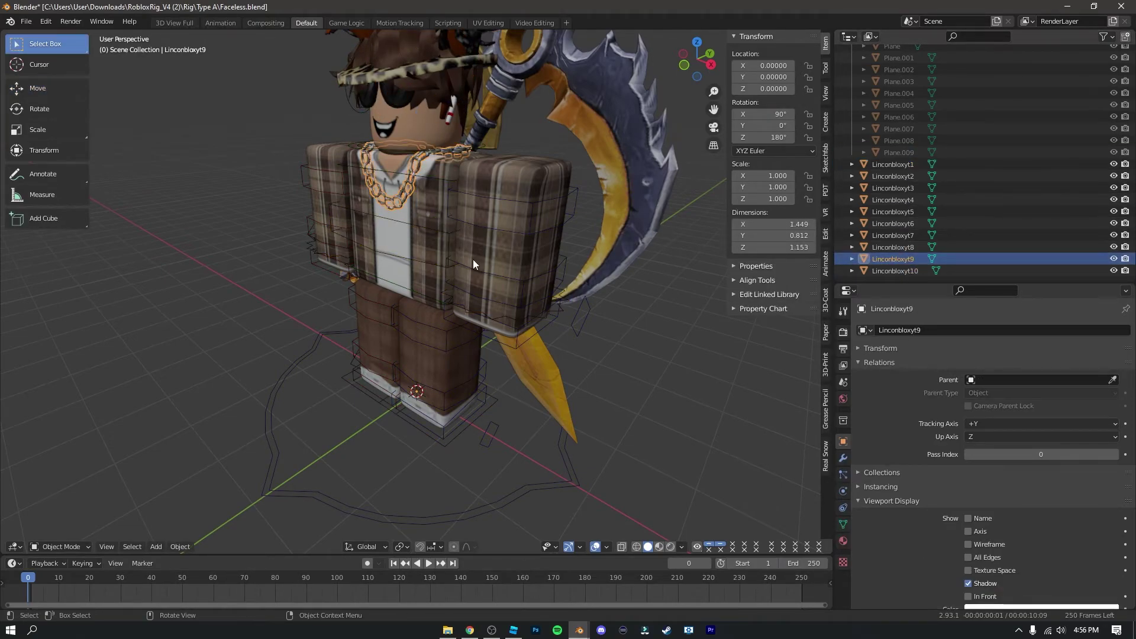
pyautogui.scroll(2, 396, 169)
pyautogui.scroll(-2, 396, 168)
pyautogui.scroll(2, 449, 172)
pyautogui.scroll(-1, 418, 172)
pyautogui.moveTo(418, 173); pyautogui.dragTo(400, 163, button='middle')
pyautogui.scroll(1, 393, 163)
pyautogui.scroll(-2, 387, 161)
pyautogui.scroll(1, 386, 162)
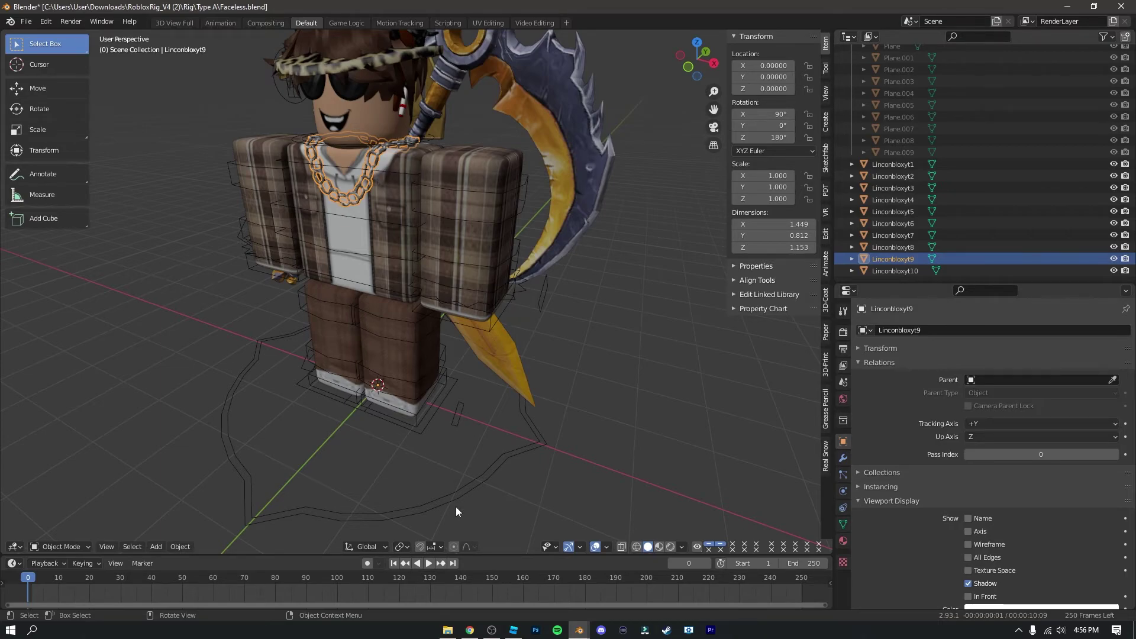
pyautogui.scroll(-2, 379, 192)
pyautogui.scroll(2, 389, 170)
# Add the armature, enter Pose Mode and parent the chain to the UpperTorso bone
pyautogui.keyDown('shift'); pyautogui.click(389, 172); pyautogui.keyUp('shift')
pyautogui.hotkey('ctrl', 'Tab')
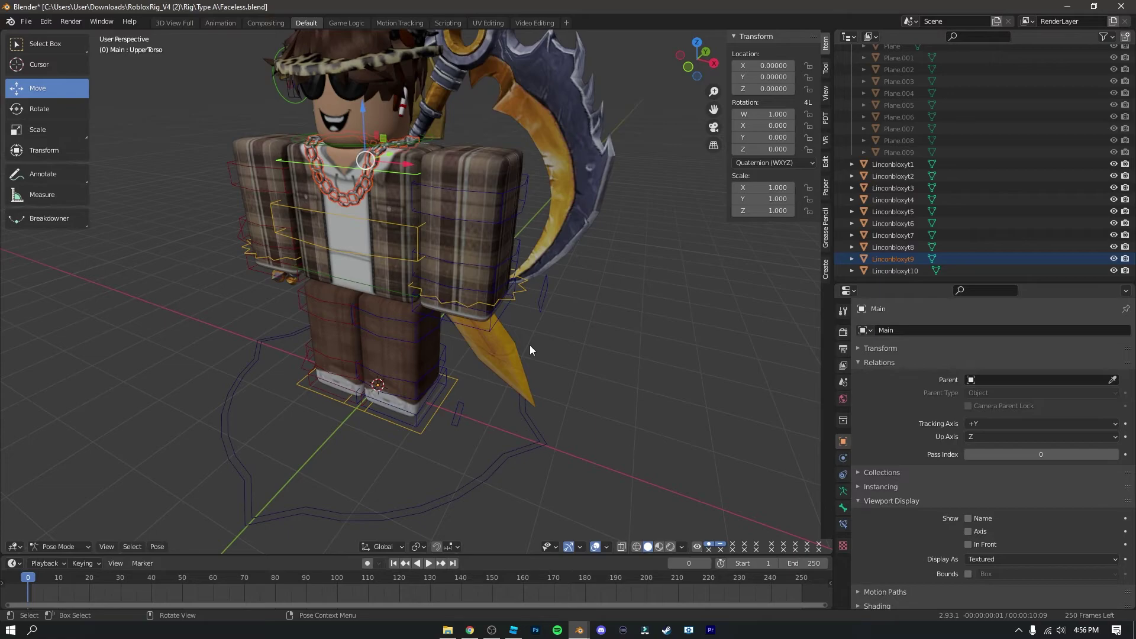
pyautogui.hotkey('ctrl', 'p')
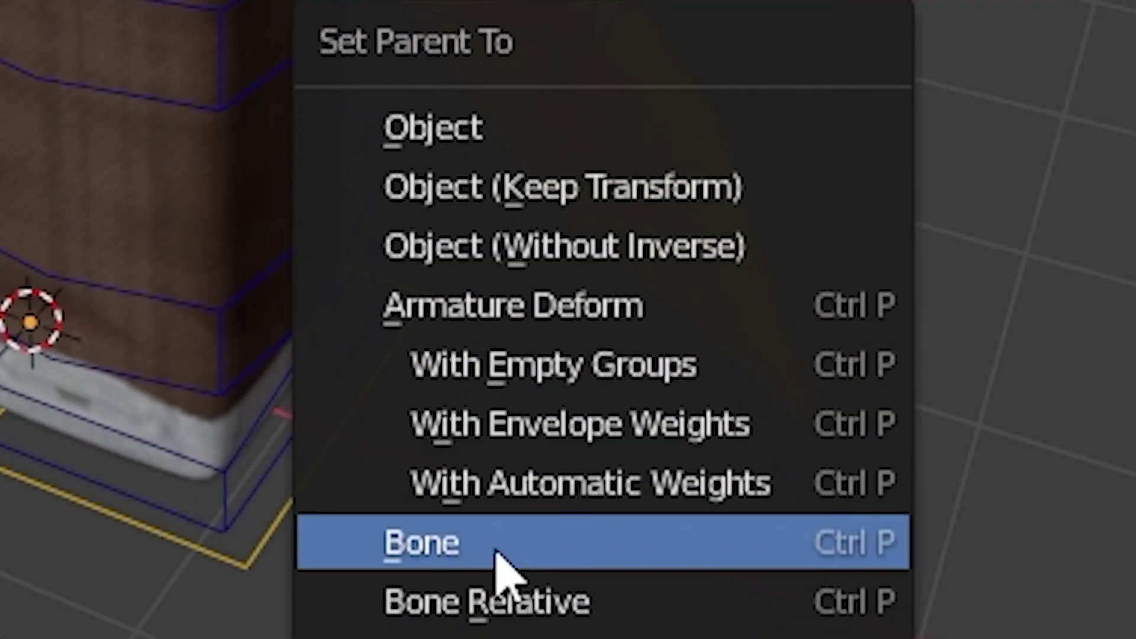
pyautogui.click(496, 553)
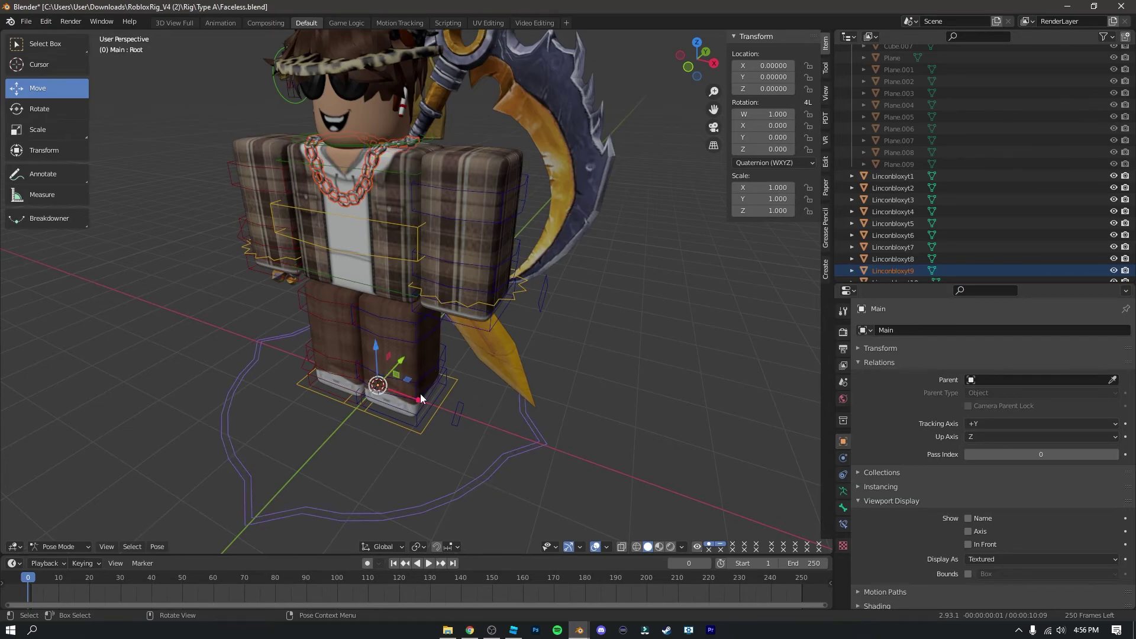
# Move the rig sideways to check the chain necklace follows, then reset it to the origin
pyautogui.moveTo(421, 401); pyautogui.dragTo(614, 475)
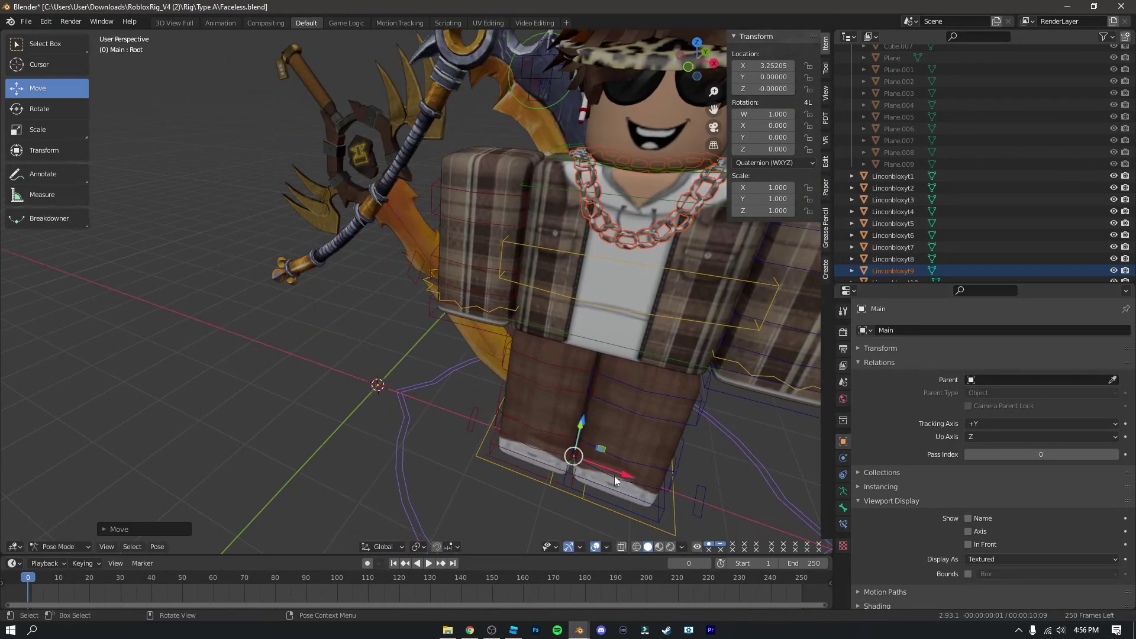
pyautogui.hotkey('alt', 'g')
pyautogui.moveTo(573, 271); pyautogui.dragTo(578, 175, button='middle')
# Parent the scythe Linconbloxyt8 to the rig's Torso bone
pyautogui.hotkey('ctrl', 'Tab')
pyautogui.click(573, 170)
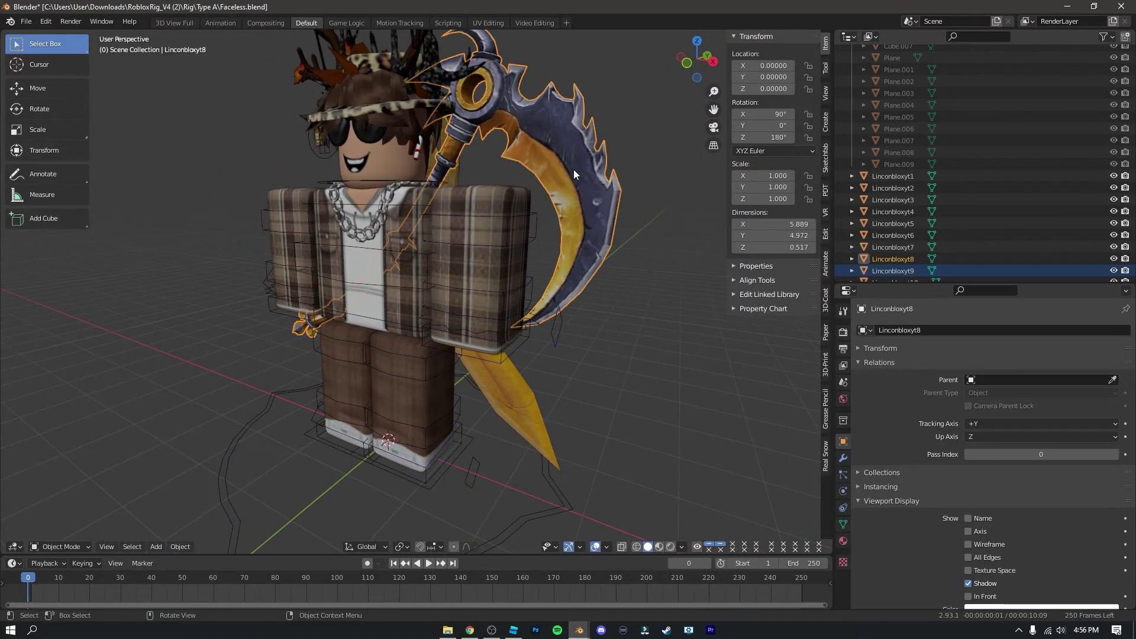
pyautogui.keyDown('shift'); pyautogui.click(379, 248); pyautogui.keyUp('shift')
pyautogui.hotkey('ctrl', 'Tab')
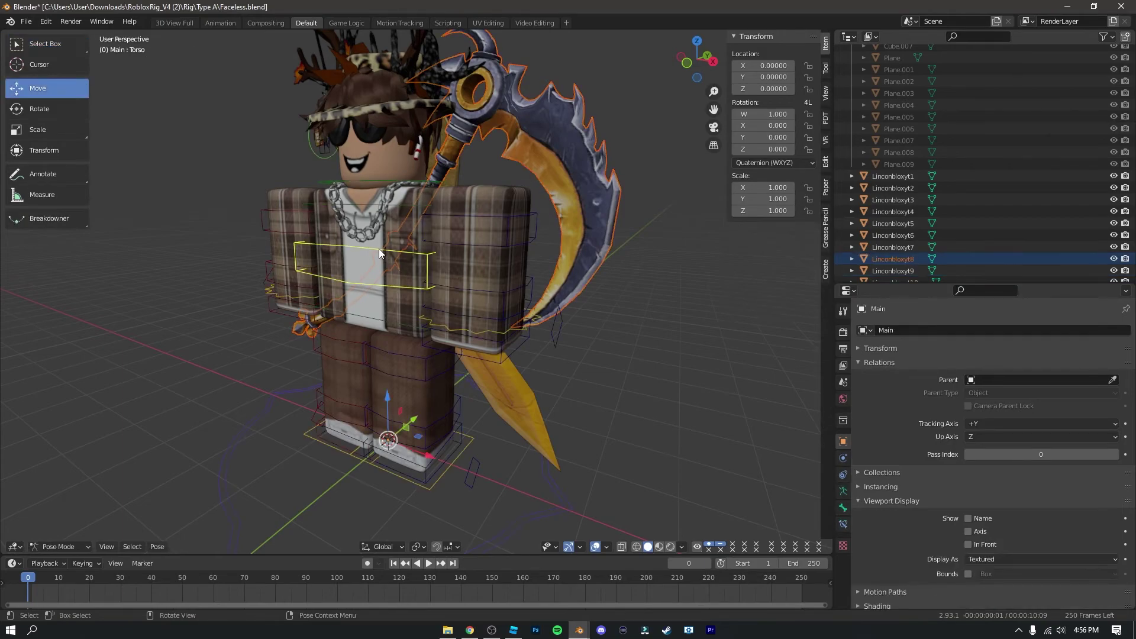
pyautogui.hotkey('ctrl', 'p')
pyautogui.click(509, 419)
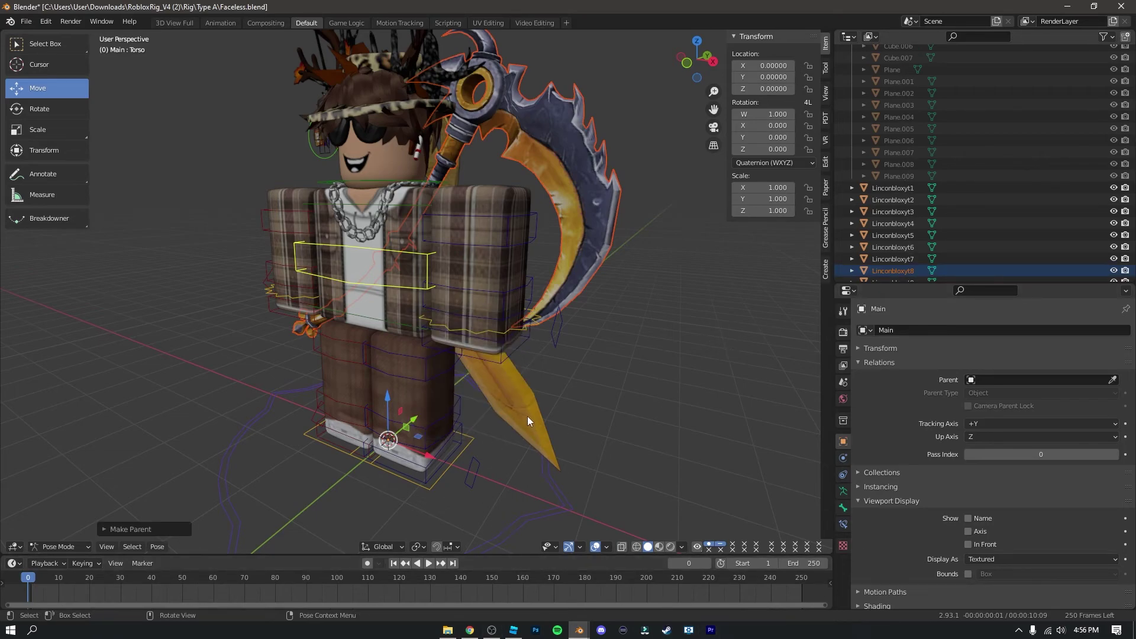
# Parent the scythe blade Linconbloxyt5 to the rig's Torso bone
pyautogui.hotkey('ctrl', 'Tab')
pyautogui.click(501, 388)
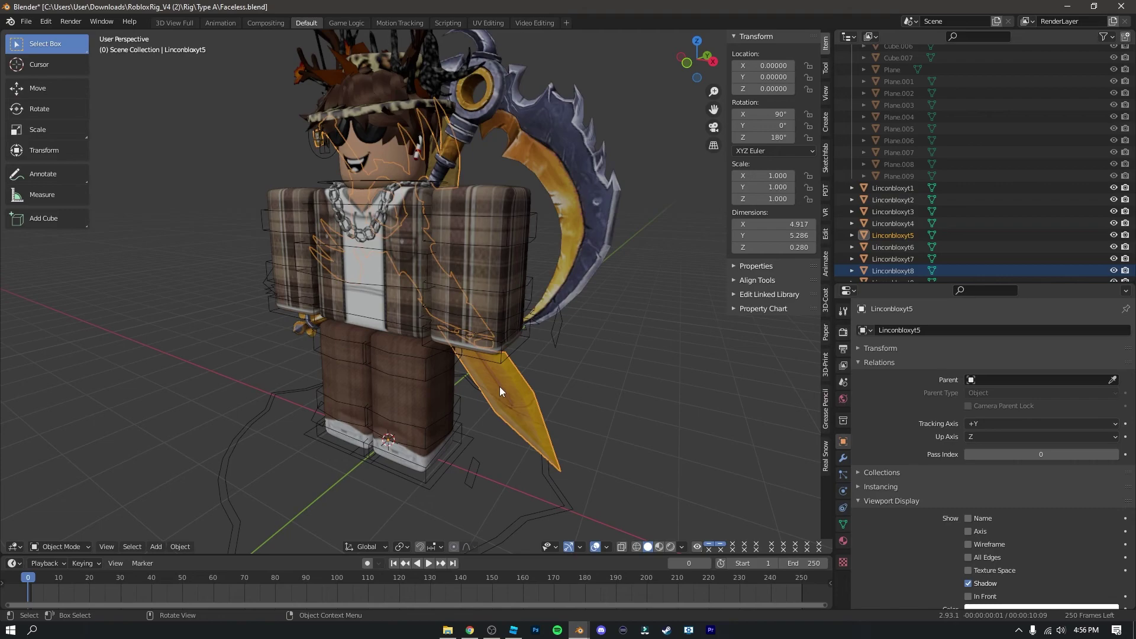
pyautogui.keyDown('shift'); pyautogui.click(394, 250); pyautogui.keyUp('shift')
pyautogui.hotkey('ctrl', 'Tab')
pyautogui.hotkey('ctrl', 'p')
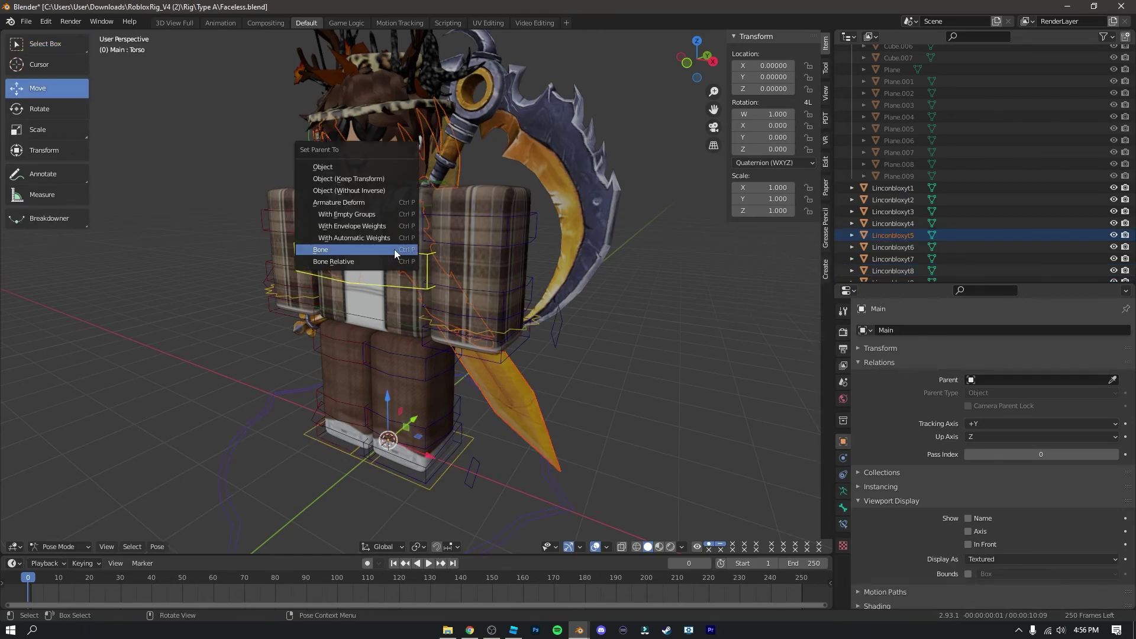
pyautogui.click(396, 249)
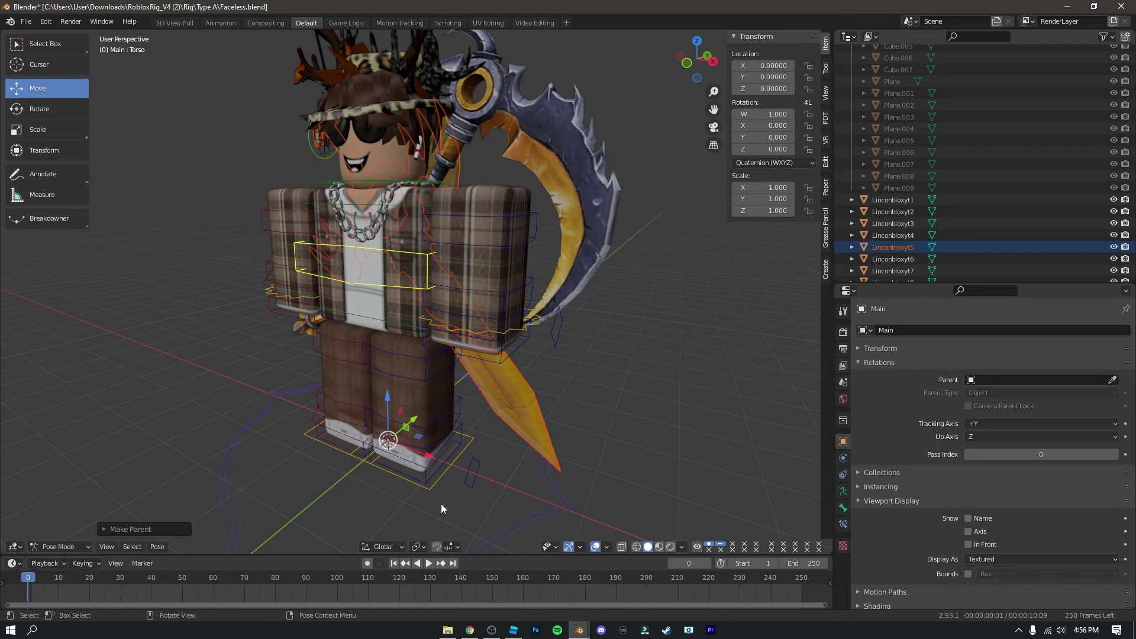
pyautogui.click(509, 524)
pyautogui.scroll(-2, 519, 491)
pyautogui.press('g')
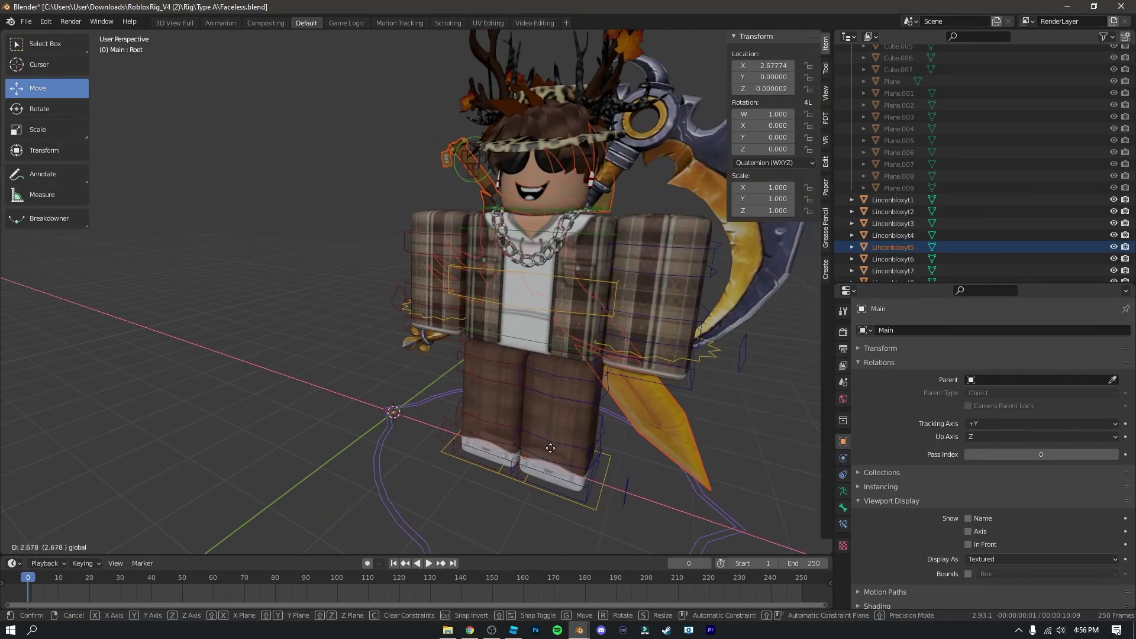
pyautogui.click(406, 402)
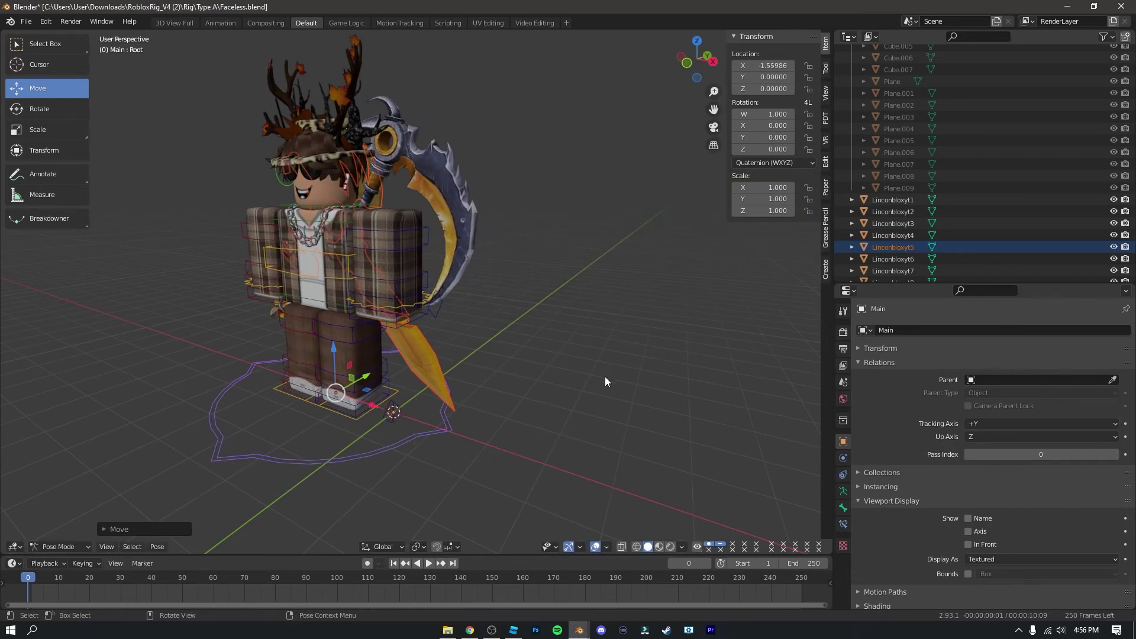
pyautogui.hotkey('alt', 'g')
pyautogui.scroll(1, 620, 306)
pyautogui.scroll(3, 571, 329)
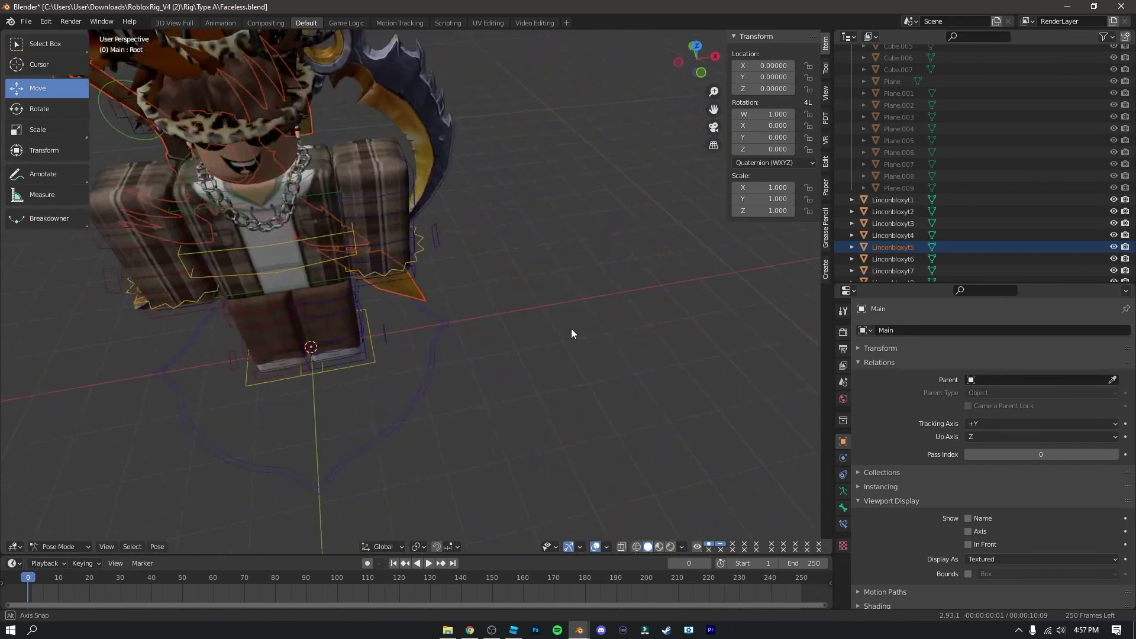